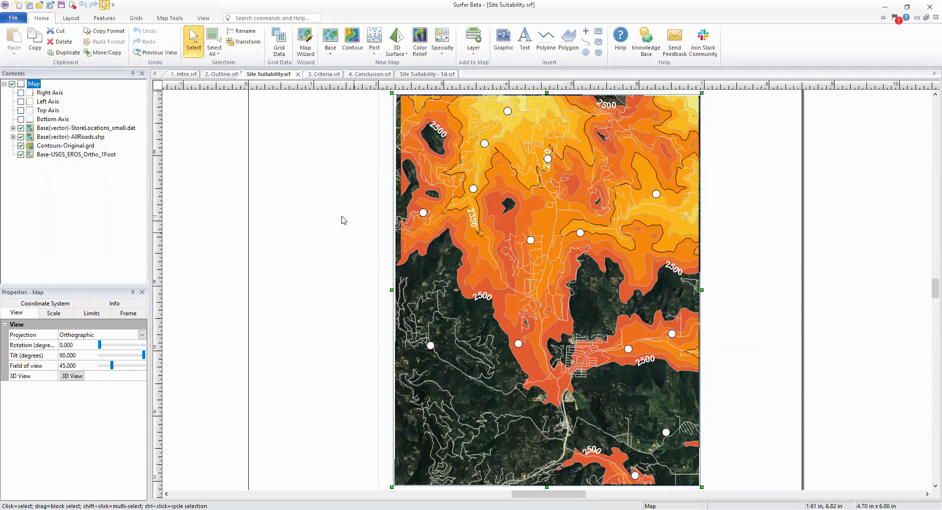
- Load the original elevation grid into Grid Math as the input and name its variable Elev
left_click(326, 74)
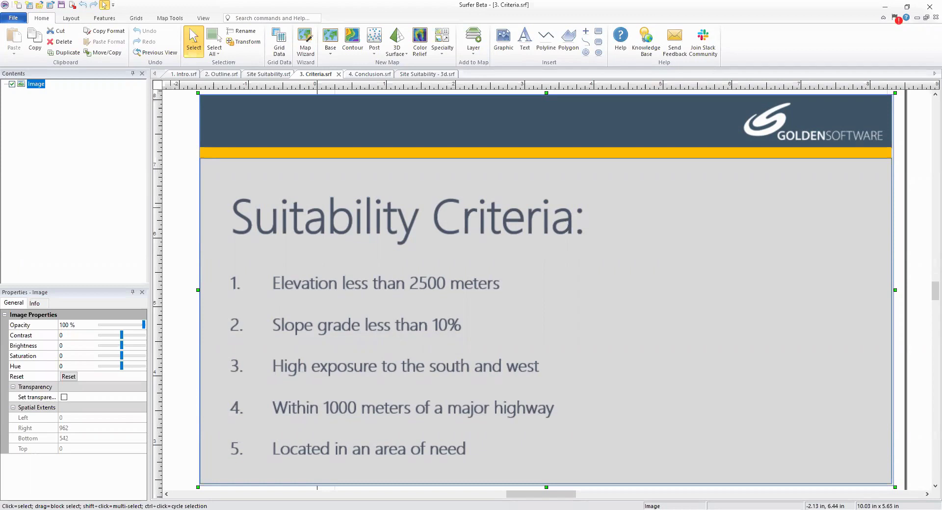
left_click(274, 75)
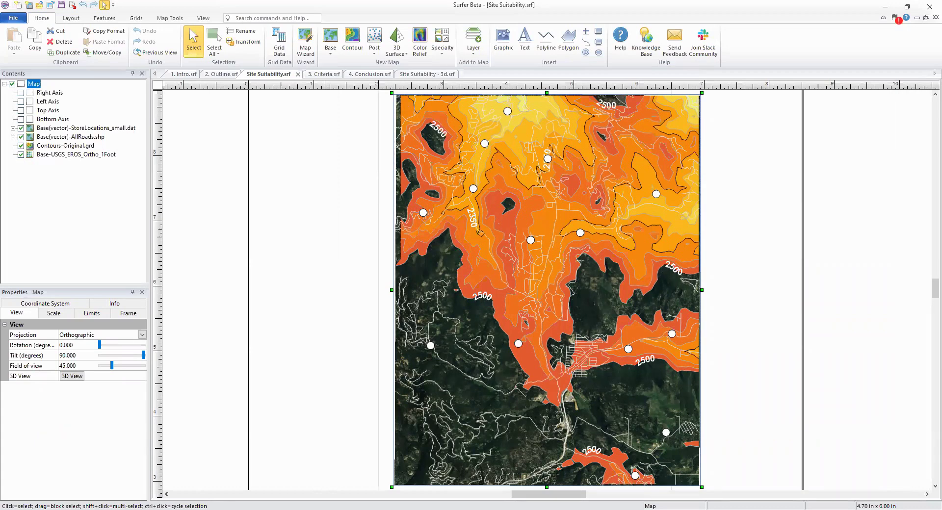
left_click(137, 18)
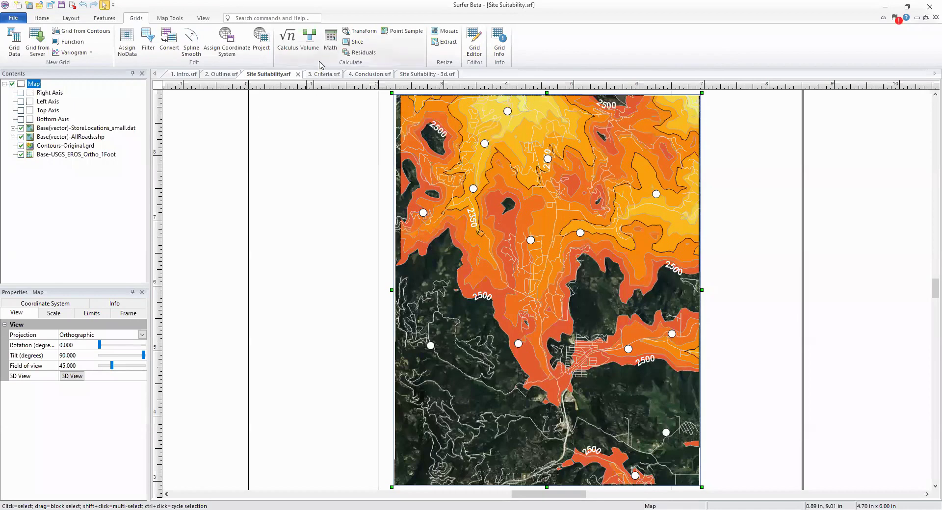
left_click(330, 49)
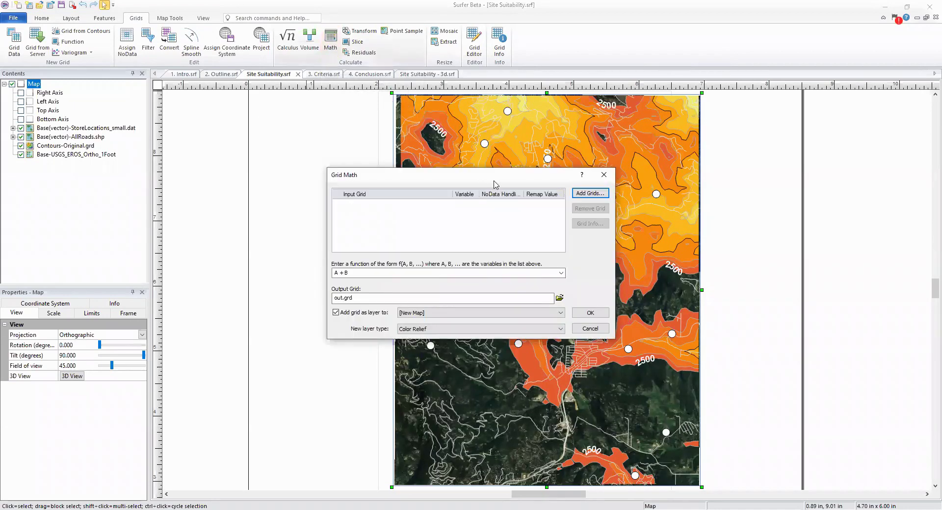
left_click(584, 195)
left_click(598, 290)
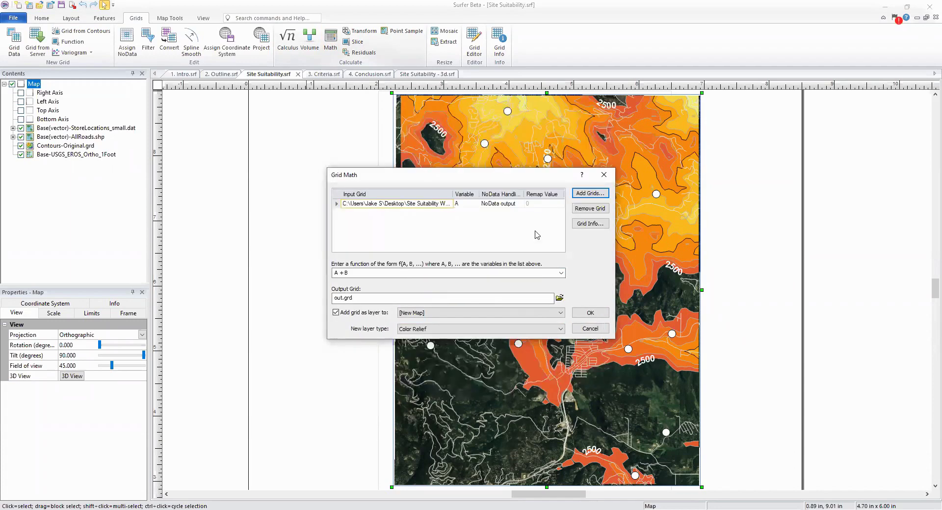
left_click(465, 204)
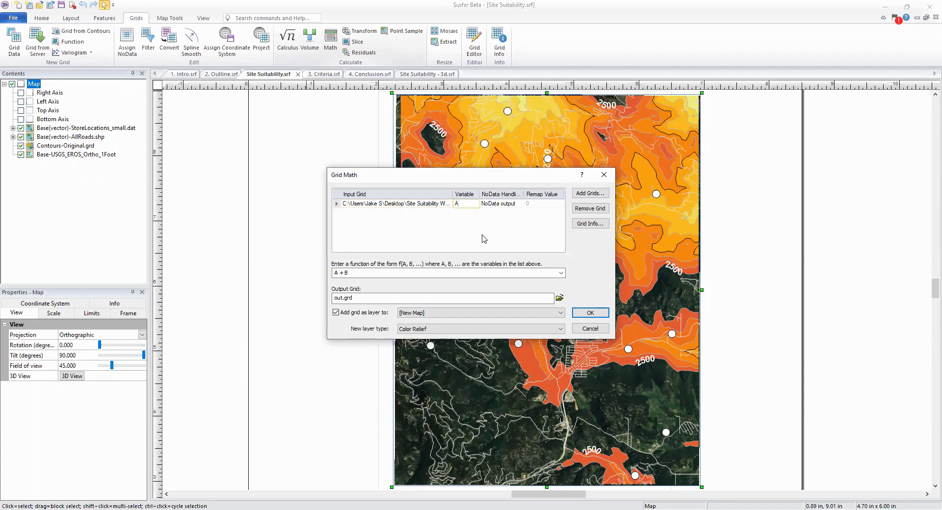
key("BackSpace")
type("Elev")
- Enter the Grid Math function if(Elev<=2500,1,0) to flag elevations of 2500 meters or less
left_click(364, 272)
type("i")
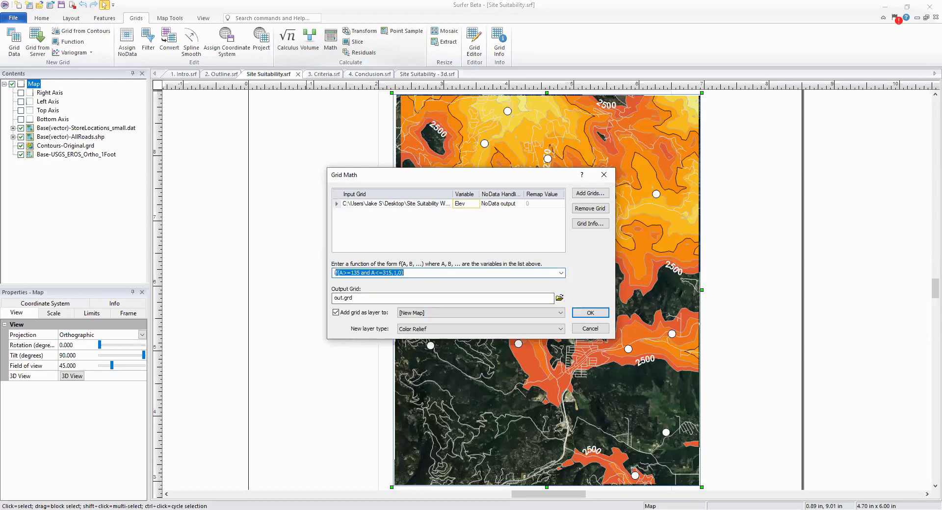
type("f(Elev<=2500")
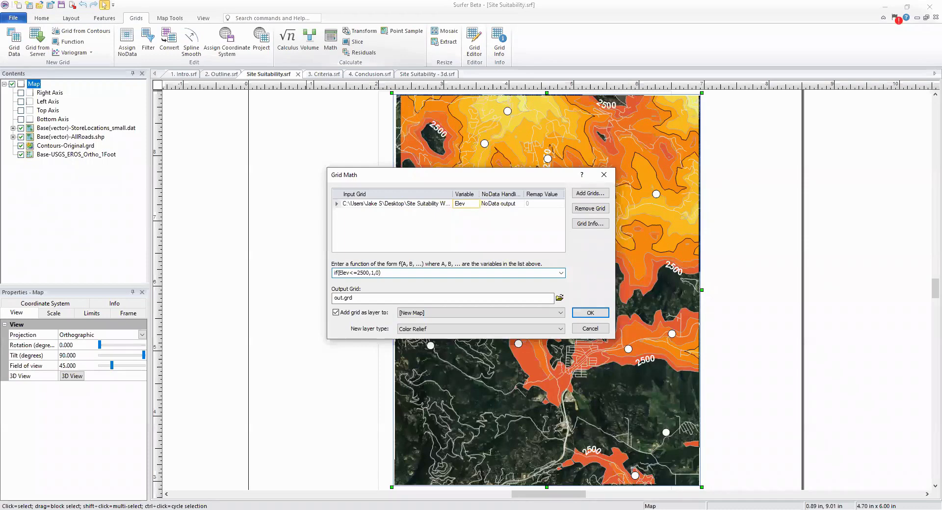
left_click_drag(380, 273, 324, 276)
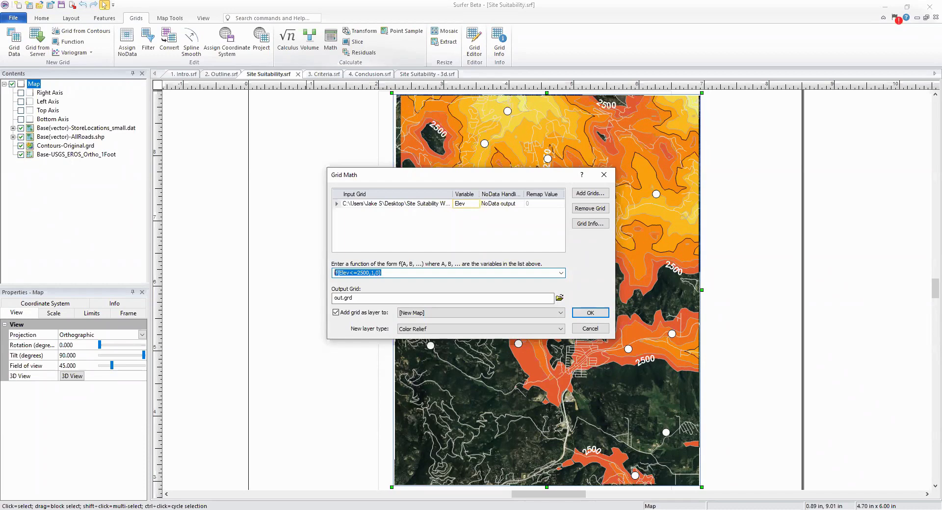
- Name the output grid Target_Elevation.grd and calculate it as a Color Relief layer added to the existing Map
double_click(338, 297)
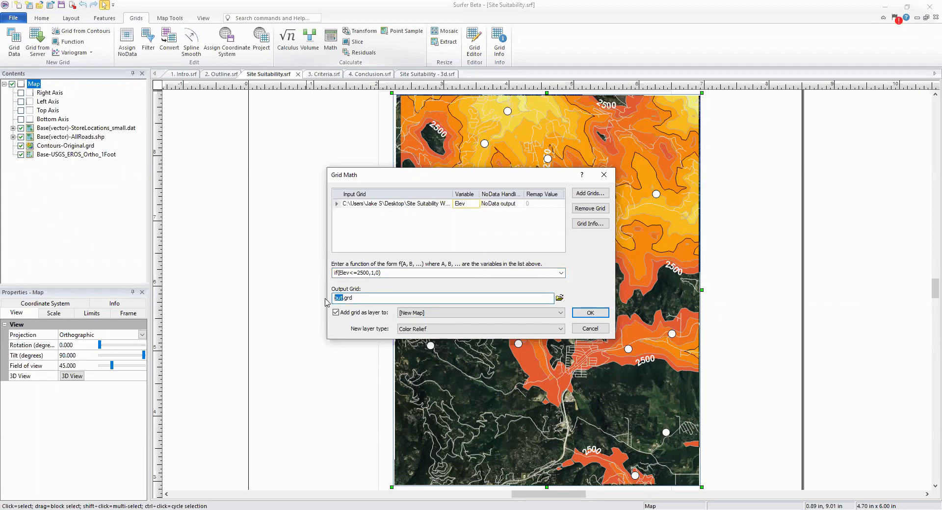
type("Target_Elevation")
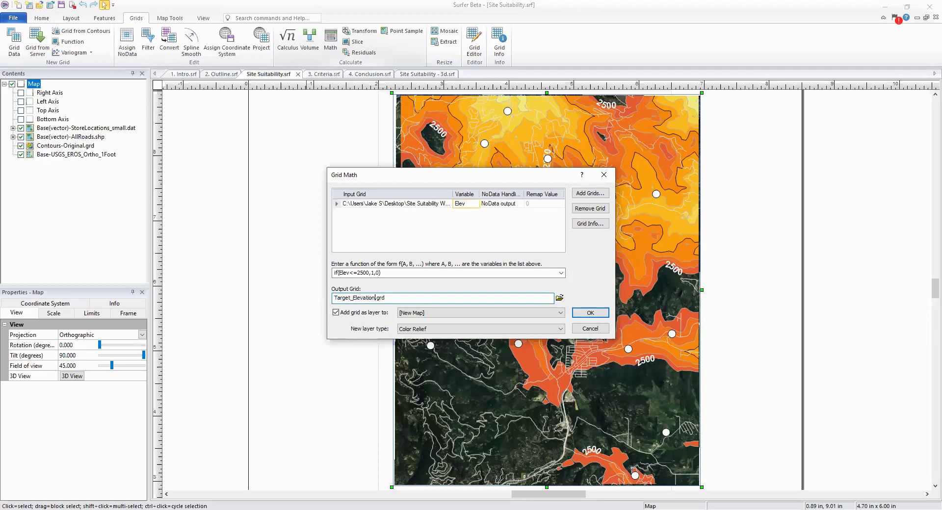
left_click(459, 314)
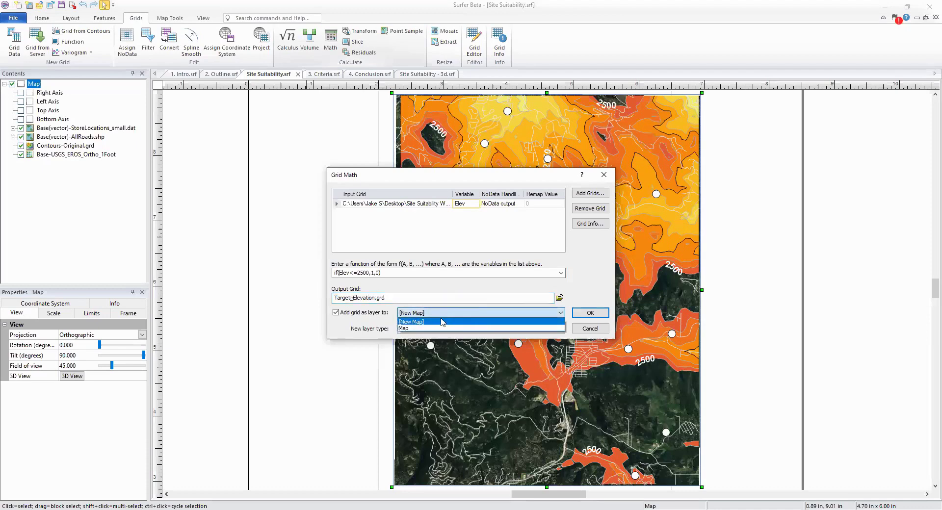
left_click(442, 328)
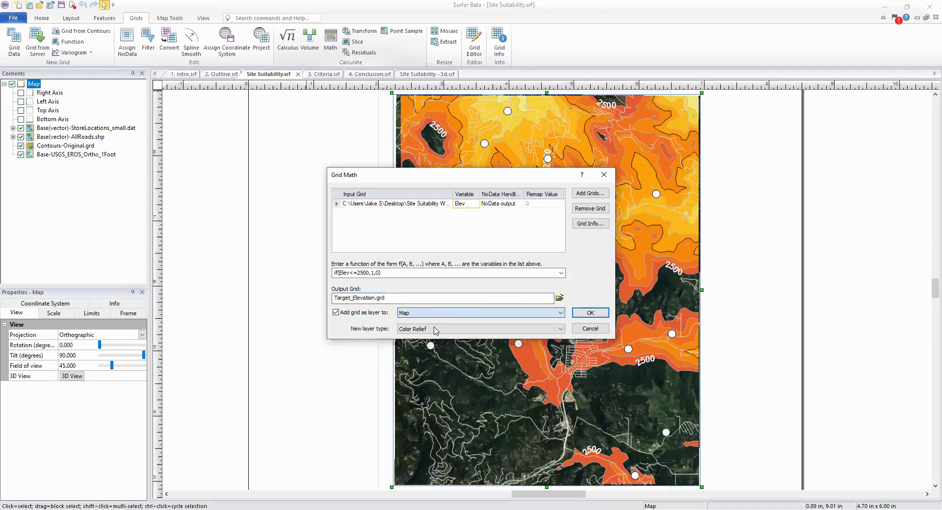
left_click(599, 317)
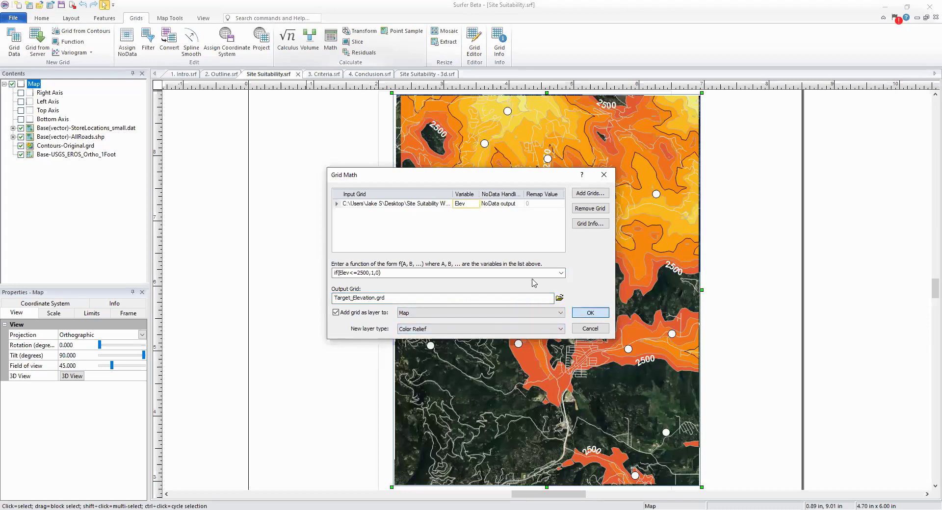
left_click(517, 281)
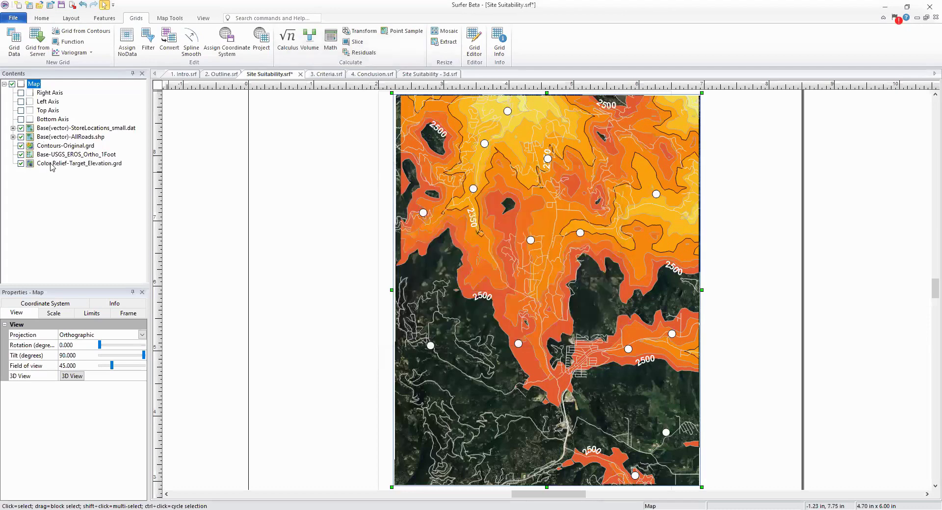
- Move the Target_Elevation color relief layer above the contours and set its terrain representation to Color only
left_click(53, 164)
left_click_drag(48, 140, 48, 143)
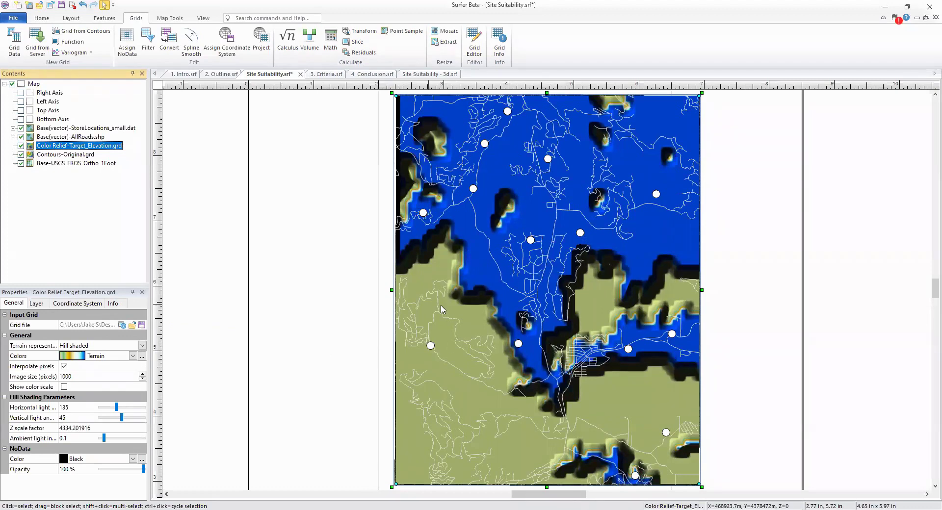
left_click(143, 347)
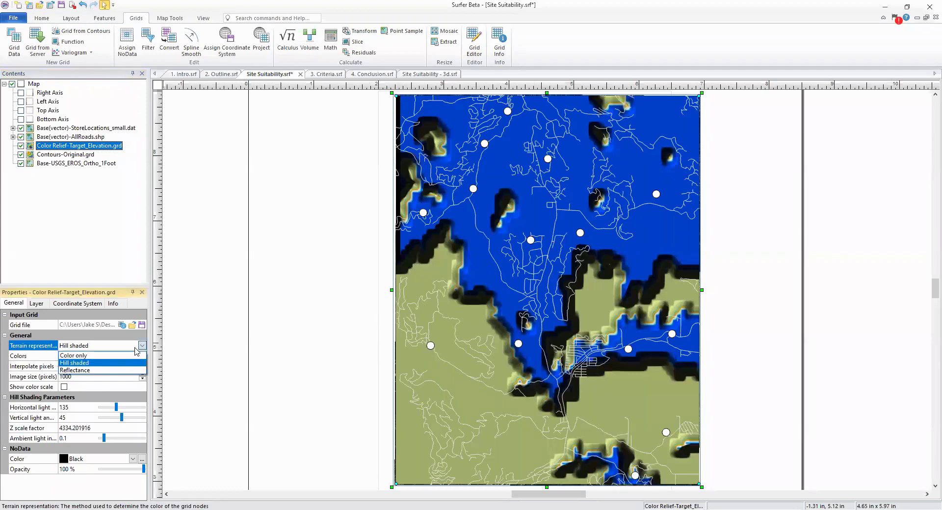
left_click(121, 355)
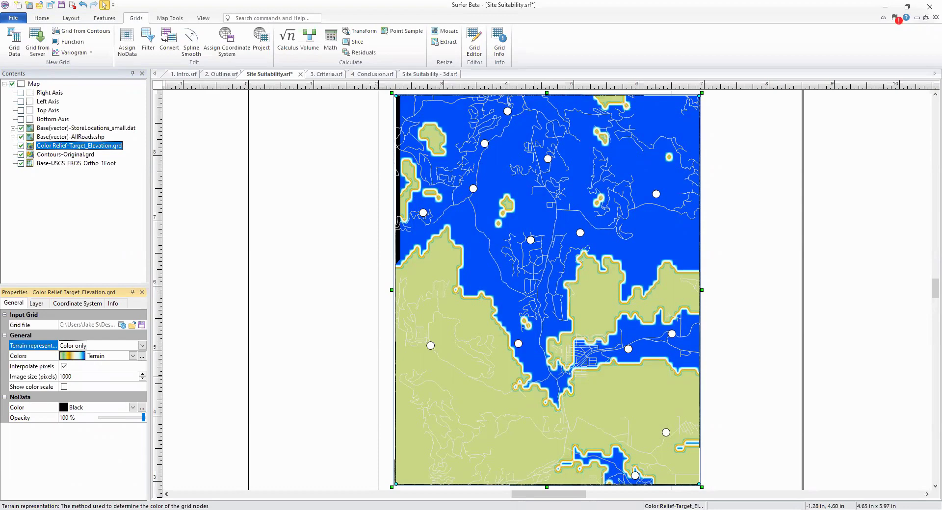
- Apply the Construction colormap to the Target_Elevation color relief layer
left_click(131, 357)
left_click(132, 357)
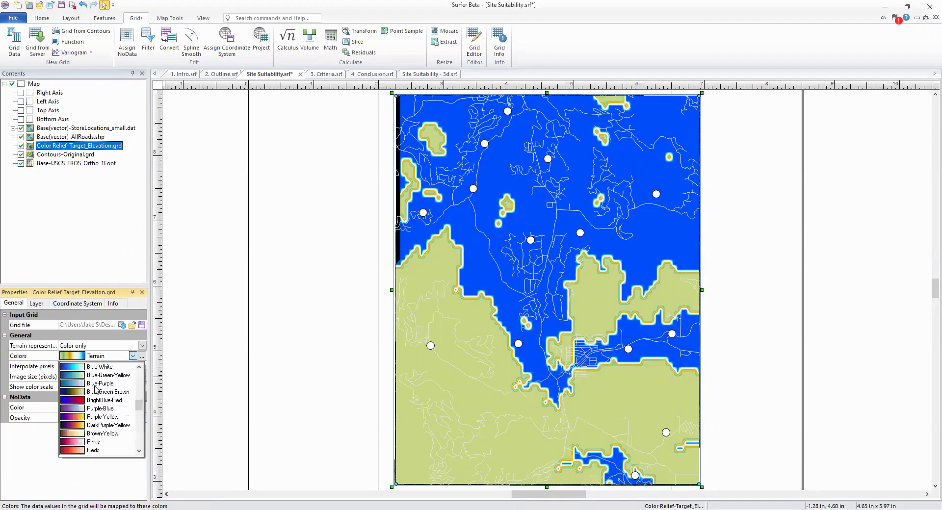
scroll(101, 399, "down", 5)
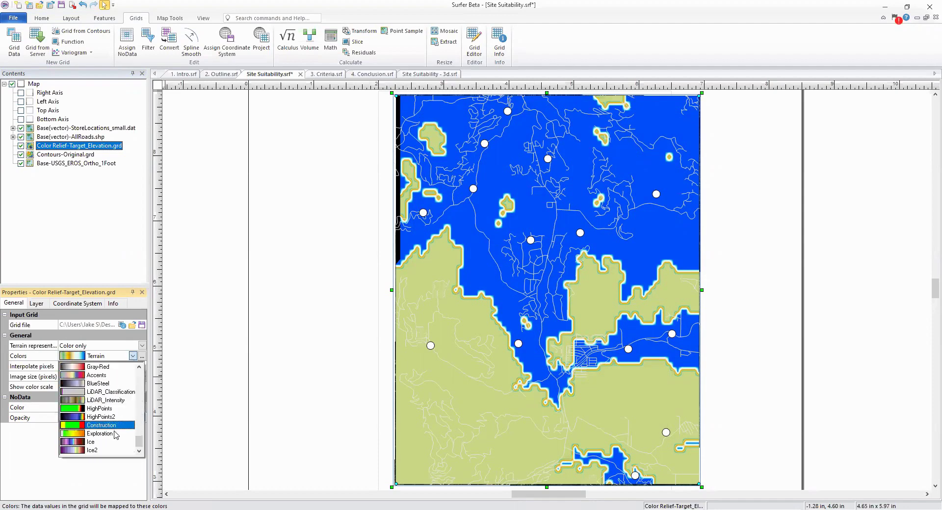
left_click(113, 425)
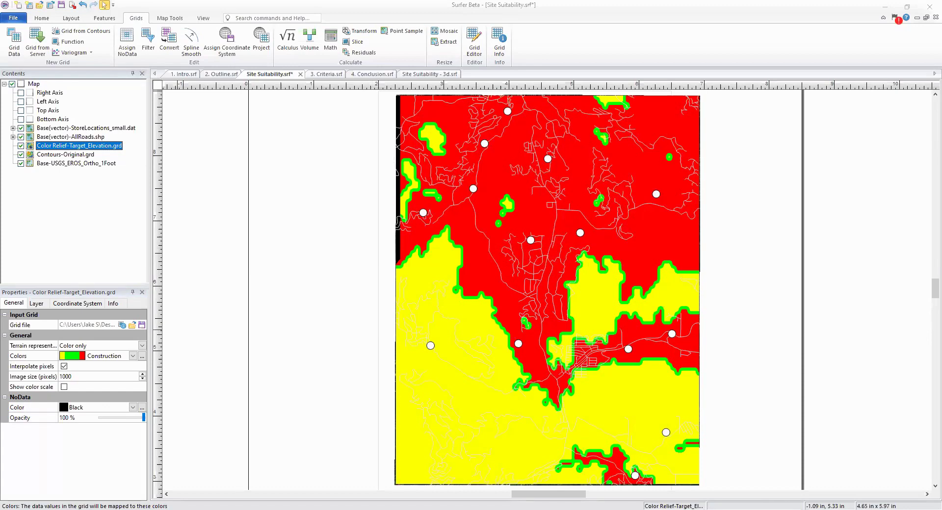
- Set up a Grid Calculus operation on Original.grd using the Terrain Slope method from Terrain Modeling
left_click(326, 74)
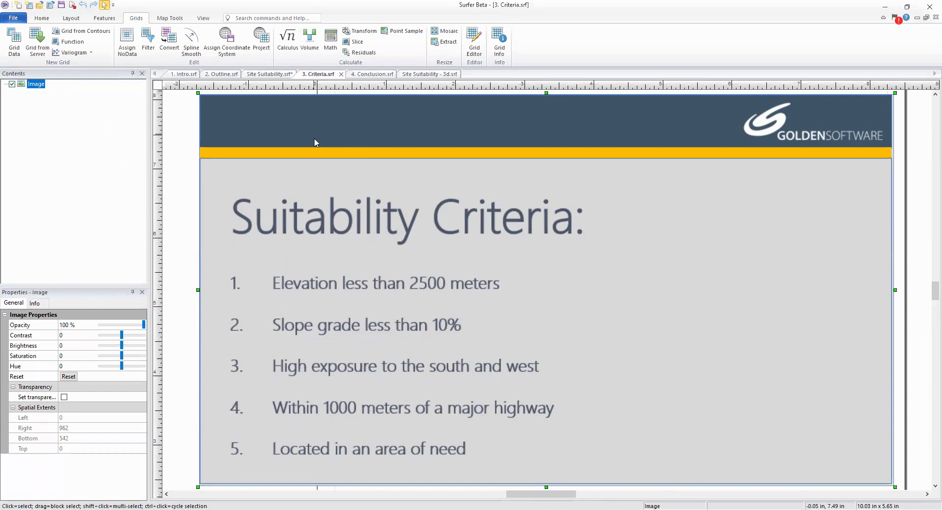
left_click(267, 74)
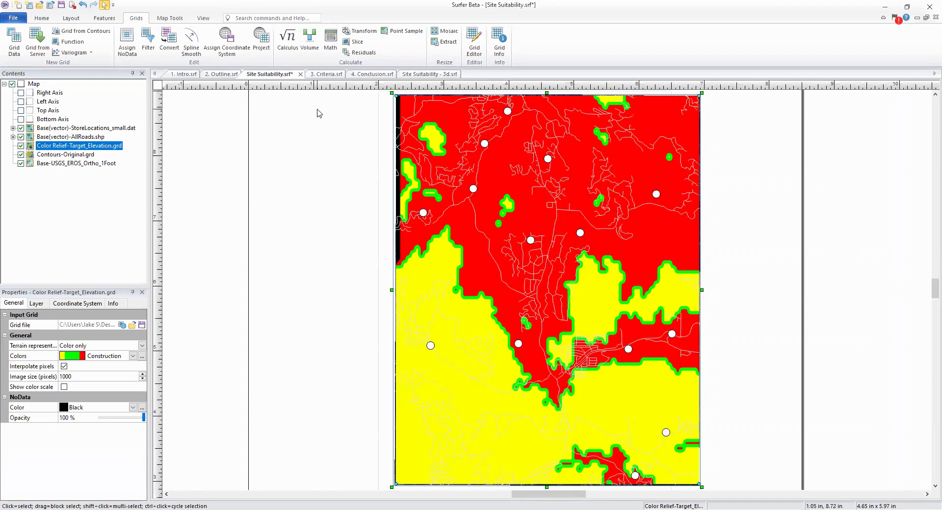
left_click(288, 42)
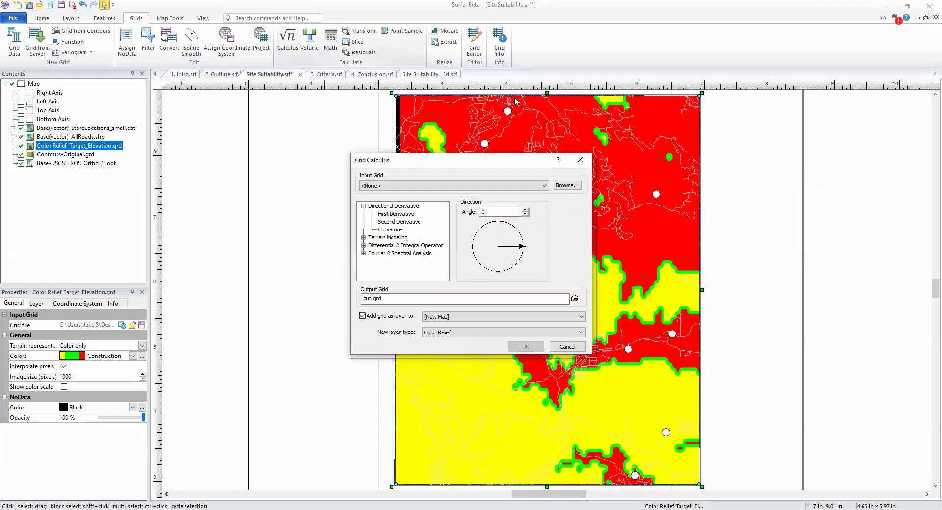
left_click(567, 185)
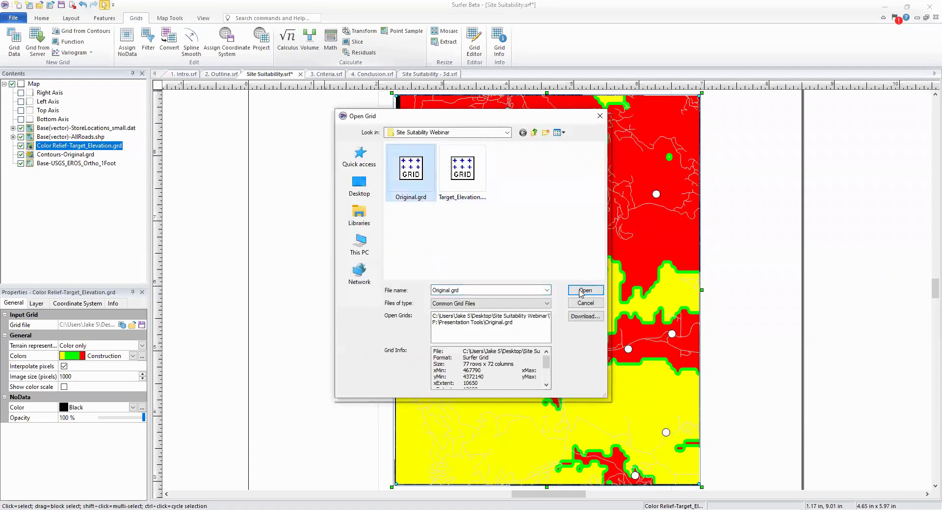
left_click(580, 290)
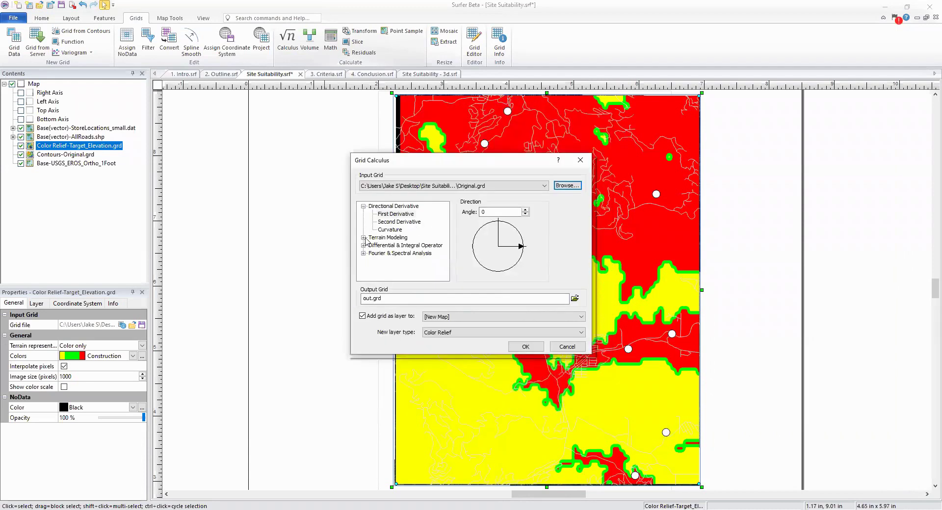
left_click(364, 238)
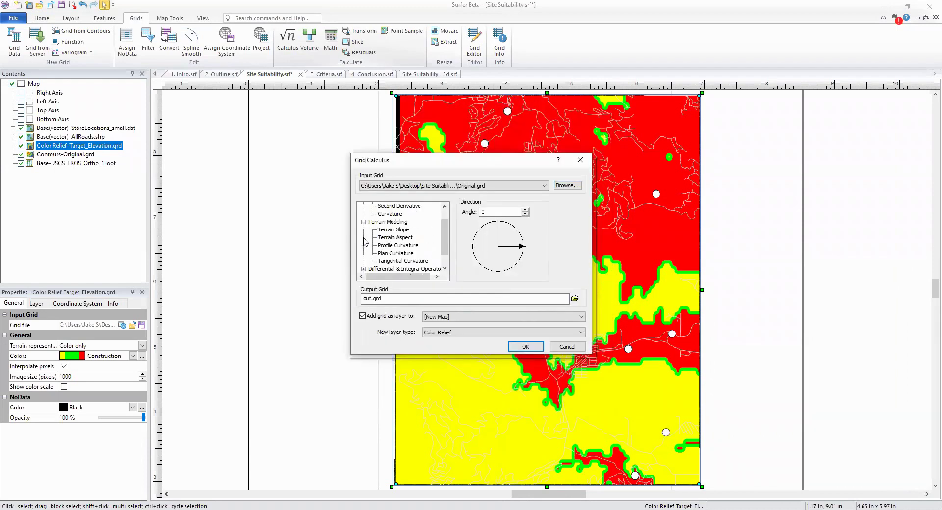
left_click(393, 231)
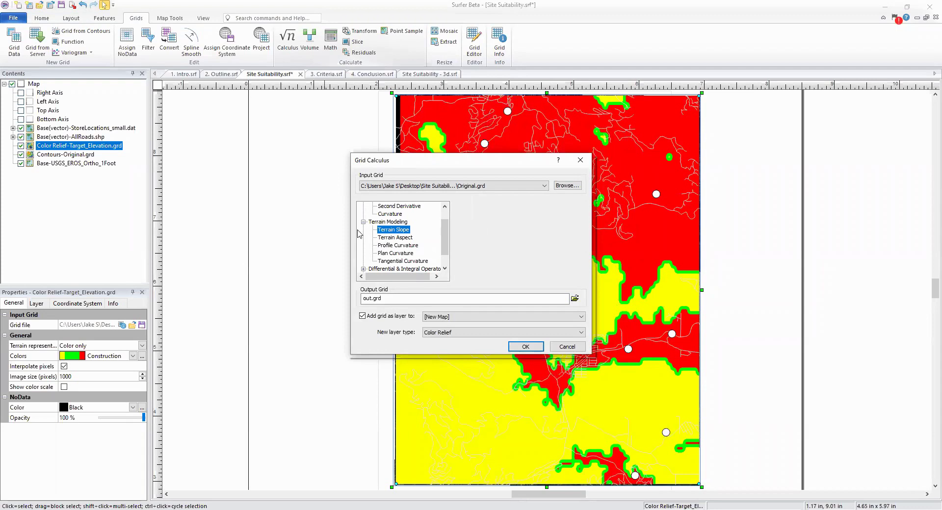
- Name the output grid slope.grd and calculate it as a Color Relief layer added to the existing Map
double_click(369, 298)
type("slope")
left_click(454, 317)
left_click(455, 332)
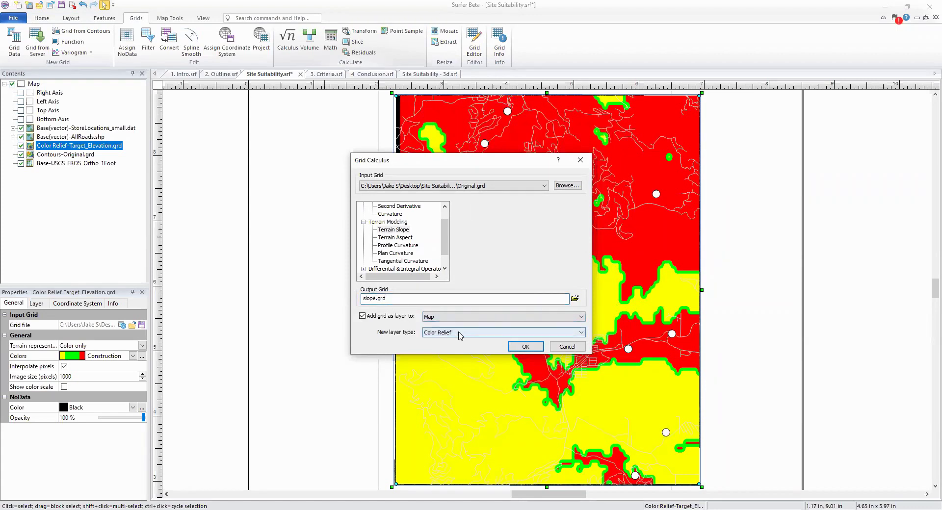
left_click(525, 347)
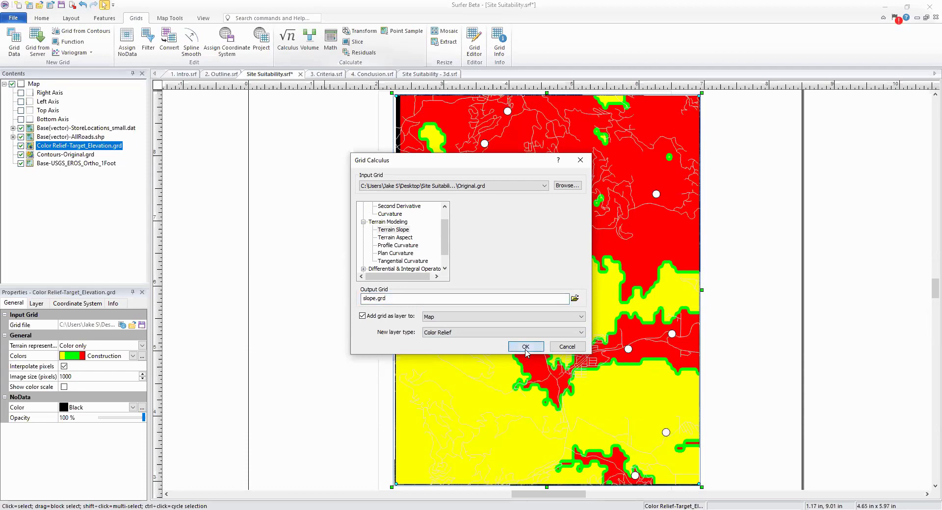
- Move the slope color relief layer above the Target_Elevation layer and set its terrain representation to Hill shaded
left_click_drag(62, 174, 69, 148)
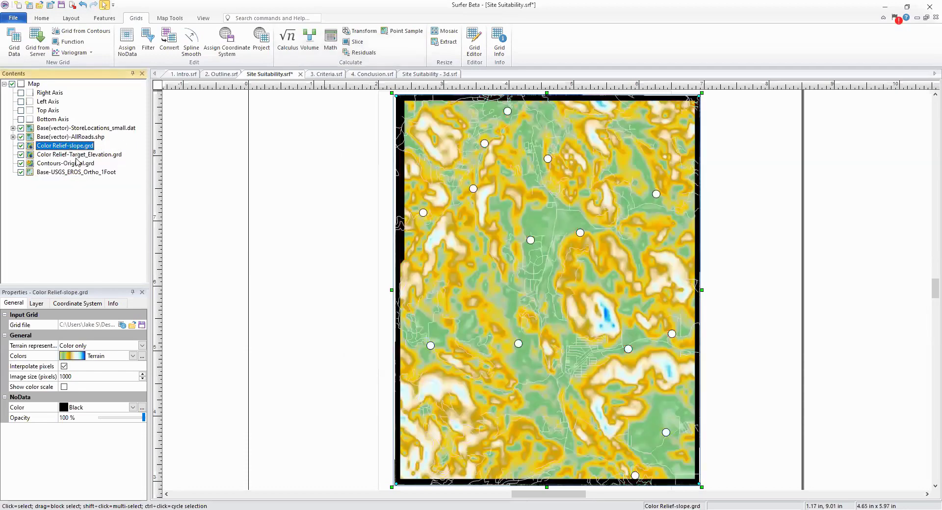
left_click(142, 348)
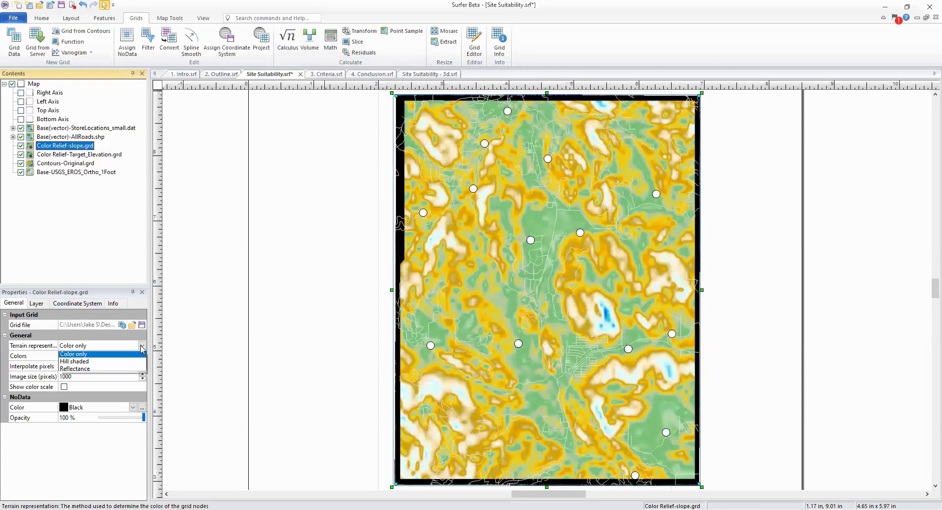
left_click(118, 366)
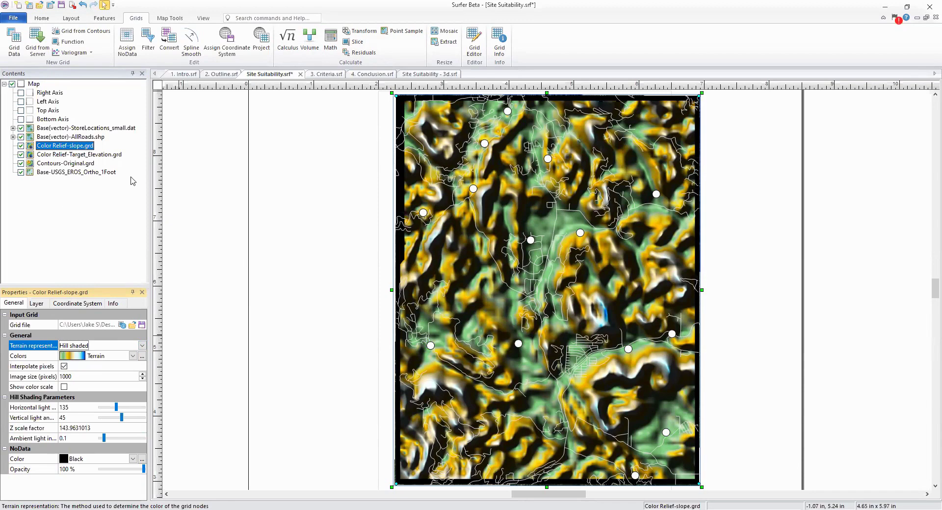
- Set up a Grid Math operation on slope.grd with the function if(A<=10,1,0)
left_click(330, 49)
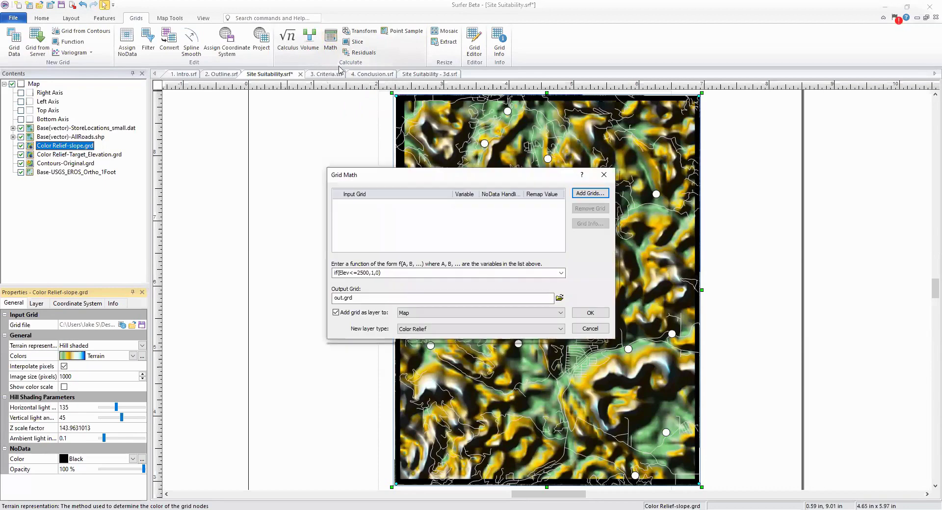
left_click(589, 193)
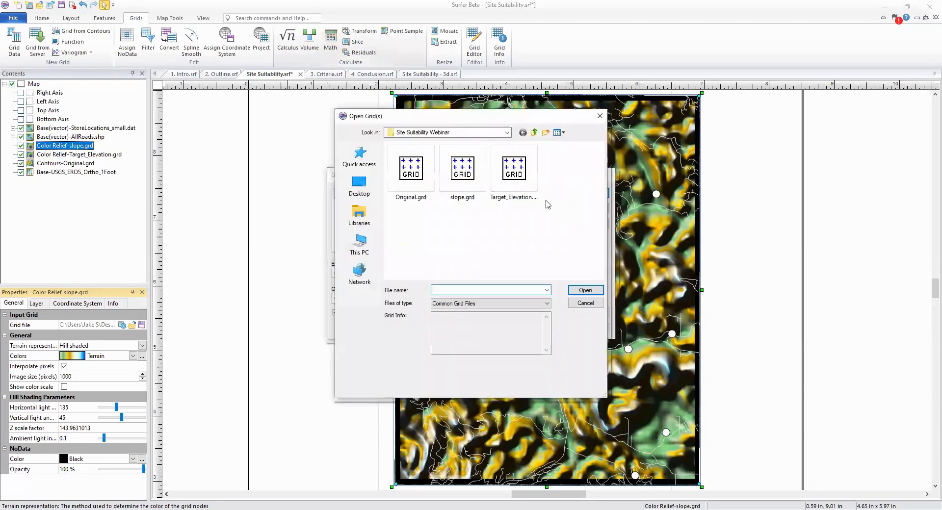
left_click(461, 184)
left_click(582, 292)
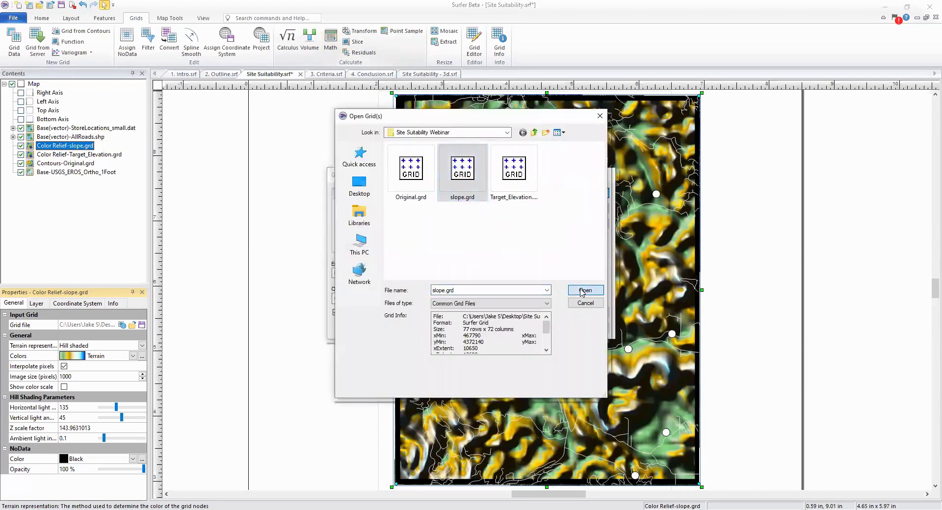
double_click(396, 273)
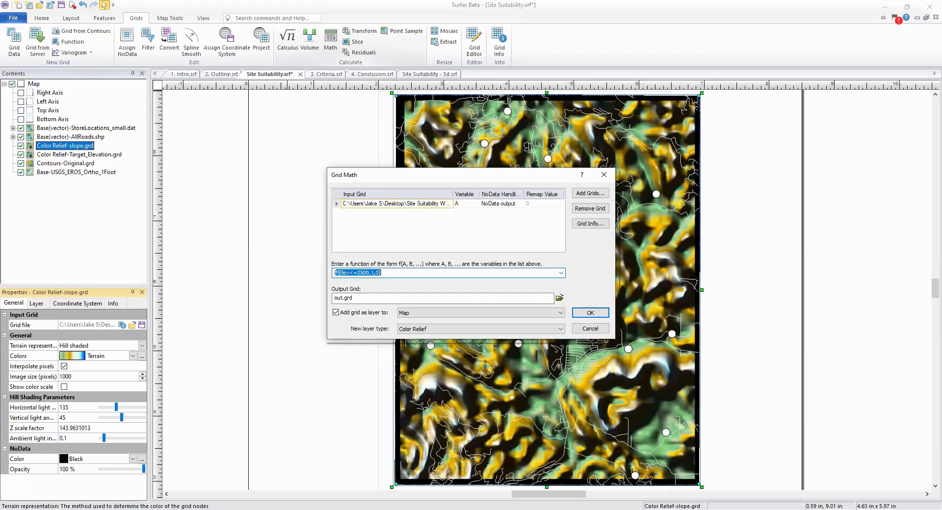
type("A<=10,1")
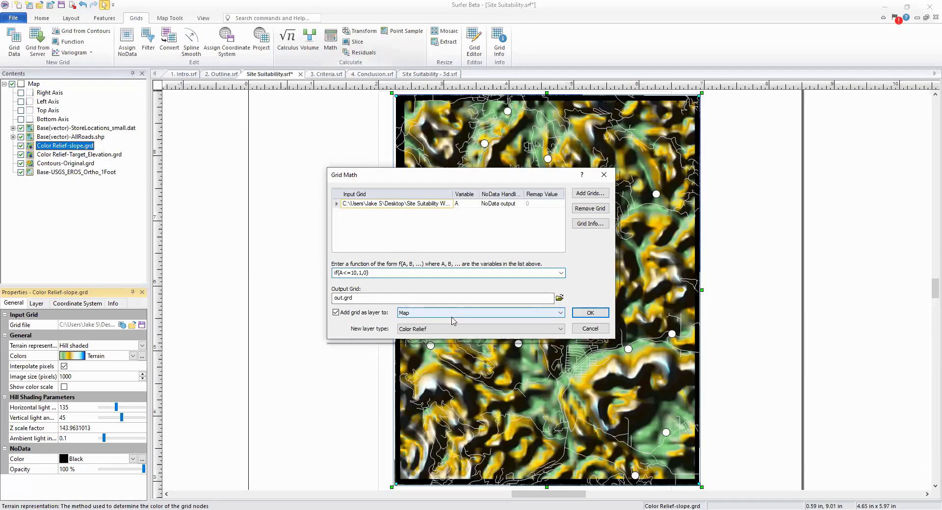
- Name the output grid Target_Slope.grd and create it as a Color Relief layer in the existing Map
left_click_drag(345, 297, 333, 299)
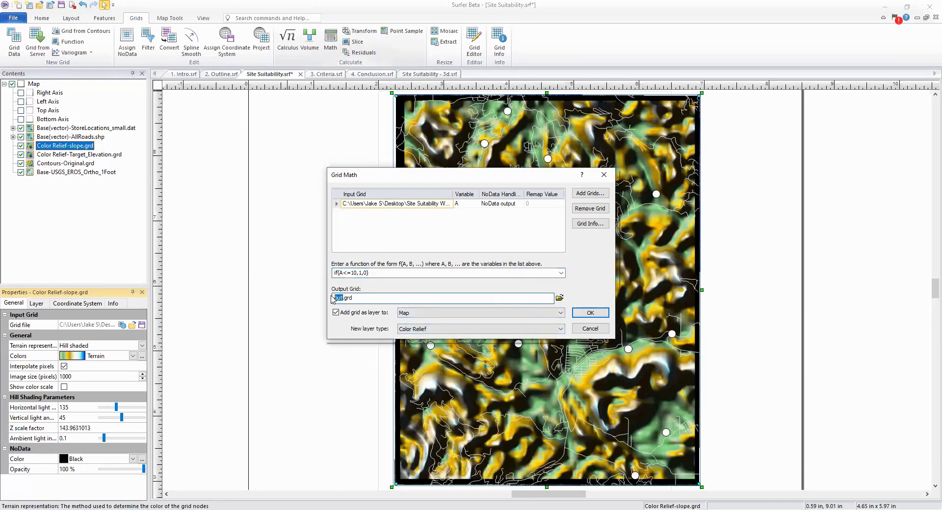
type("Target_Slope")
left_click(584, 314)
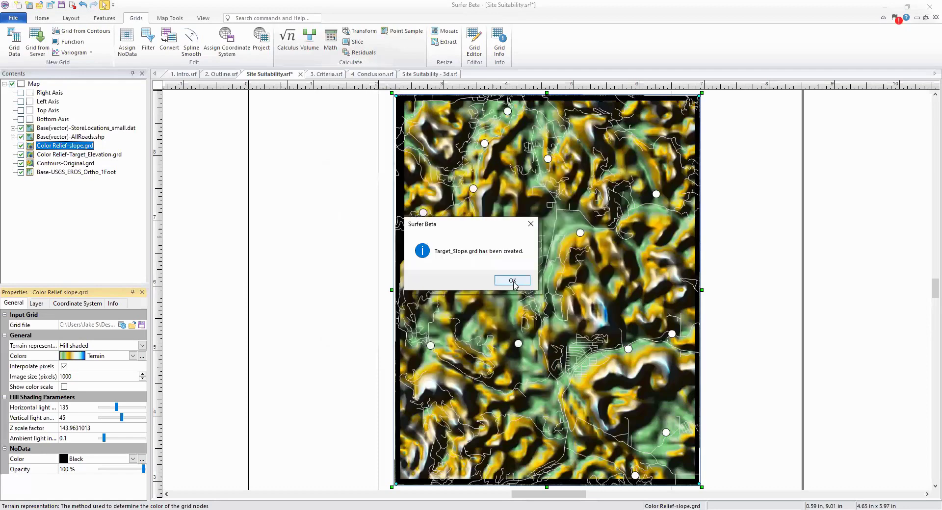
left_click(512, 281)
- Move the Target_Slope layer above the slope layer and apply the Construction colormap to it
left_click_drag(80, 182, 80, 145)
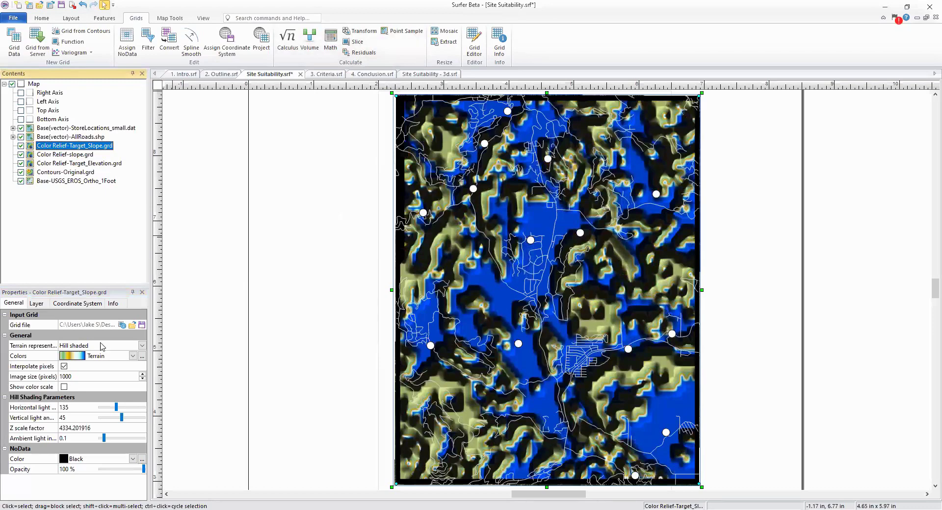
left_click(133, 356)
scroll(116, 414, "down", 5)
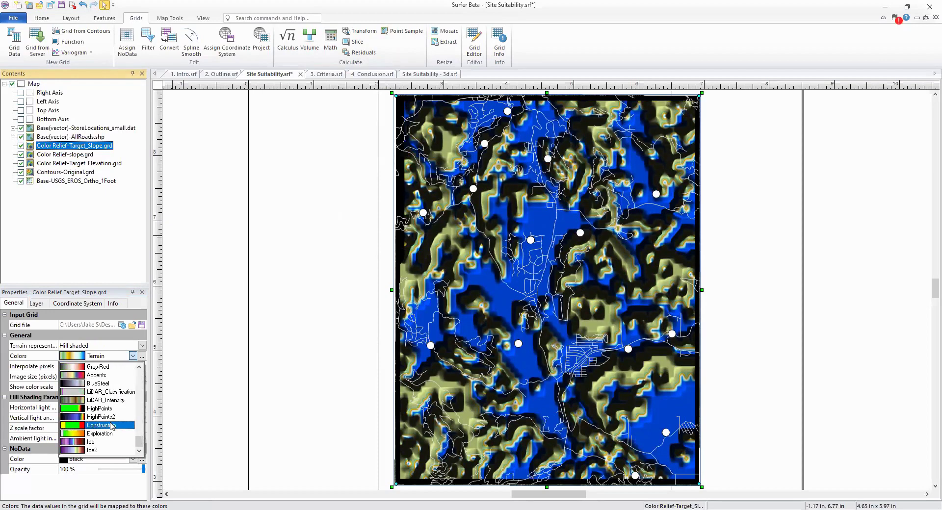
left_click(112, 426)
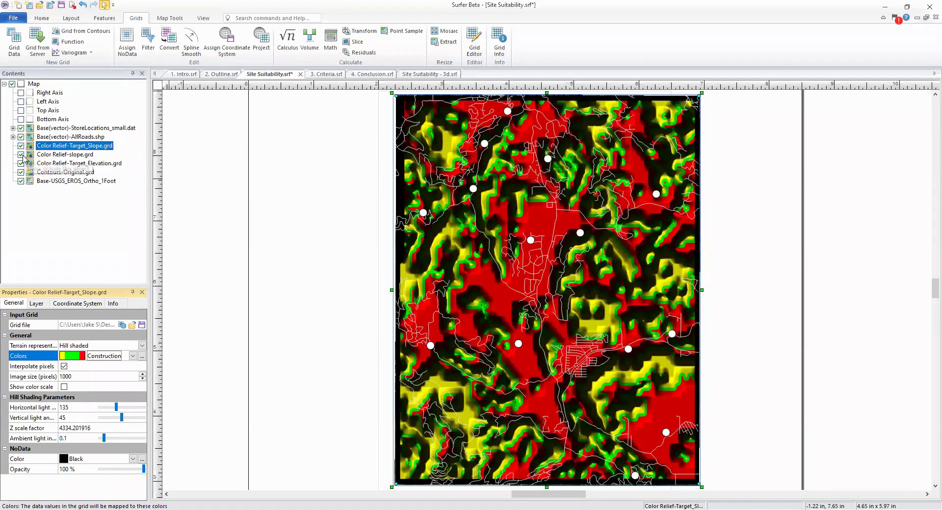
- Hide the slope layer and switch Target_Slope off and on to compare it with Target_Elevation, leaving it visible
left_click(20, 155)
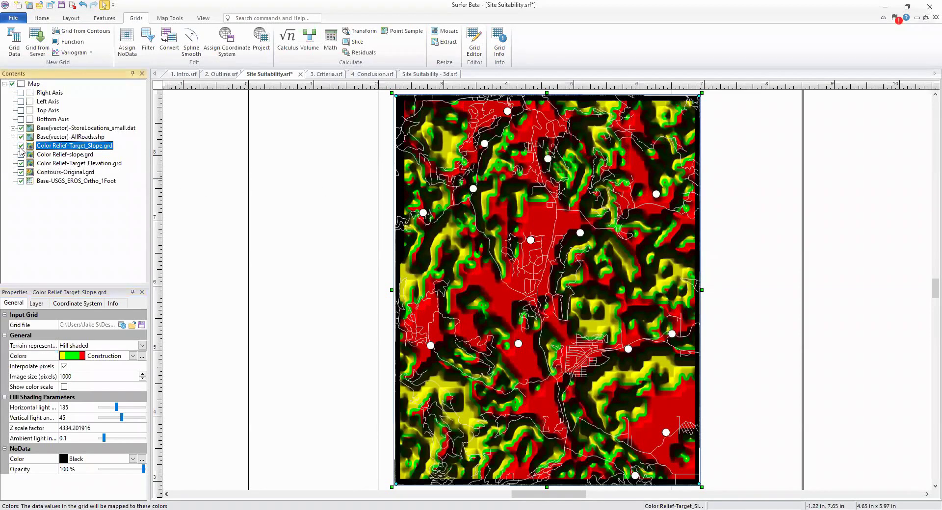
left_click(20, 146)
left_click(20, 146)
left_click(20, 146)
left_click(19, 146)
left_click(21, 146)
left_click(21, 146)
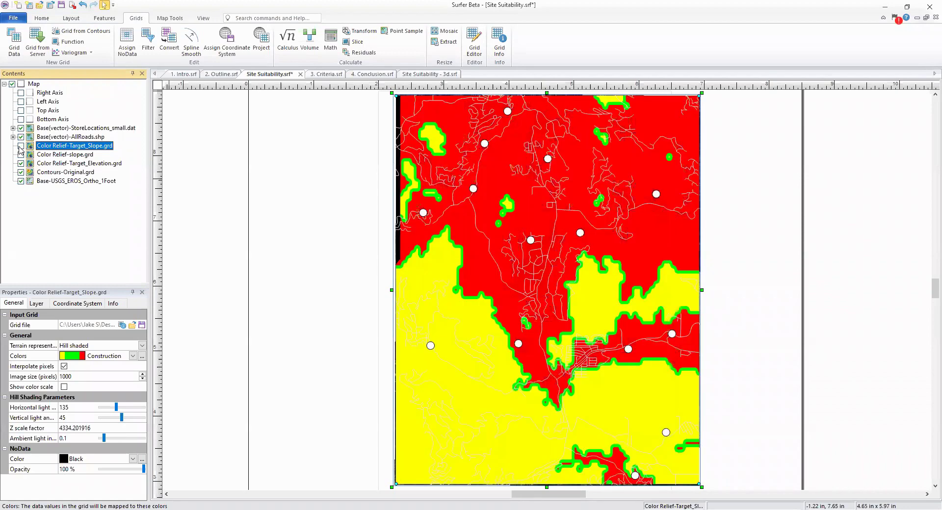
left_click(21, 147)
left_click(21, 147)
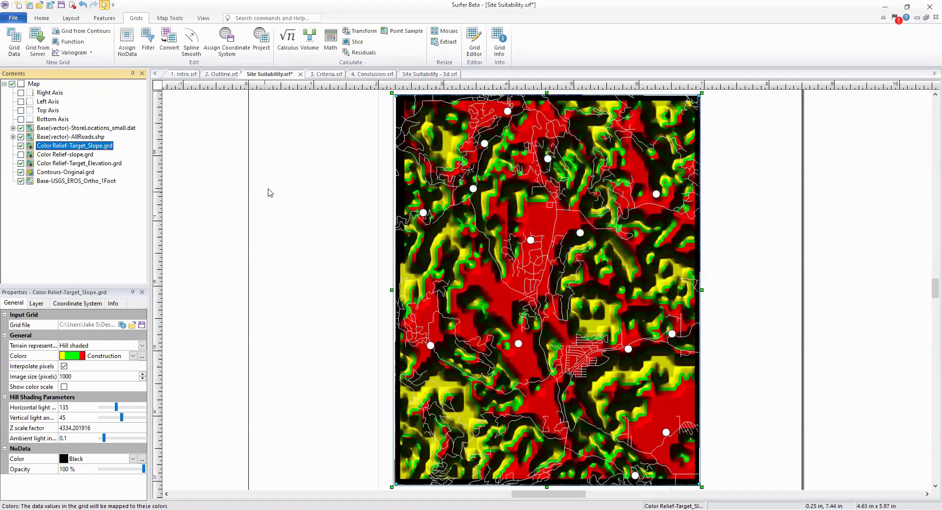
- Check the suitability criteria document, and set up Grid Calculus on Original.grd in the site map using the Terrain Aspect method
left_click(330, 74)
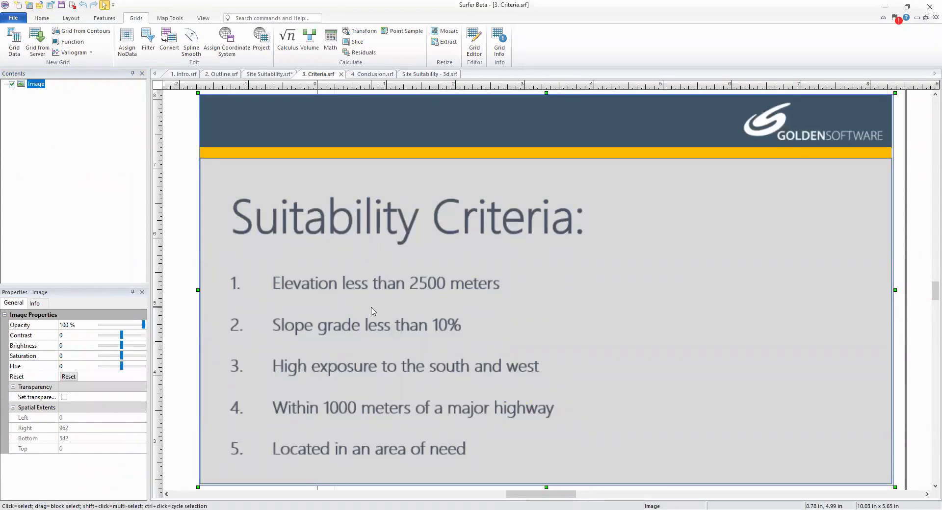
left_click(278, 75)
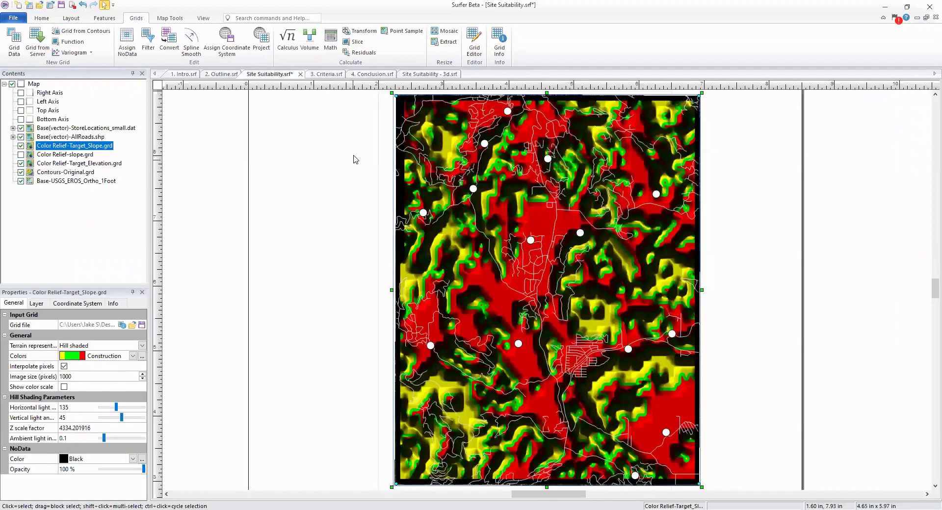
left_click(289, 45)
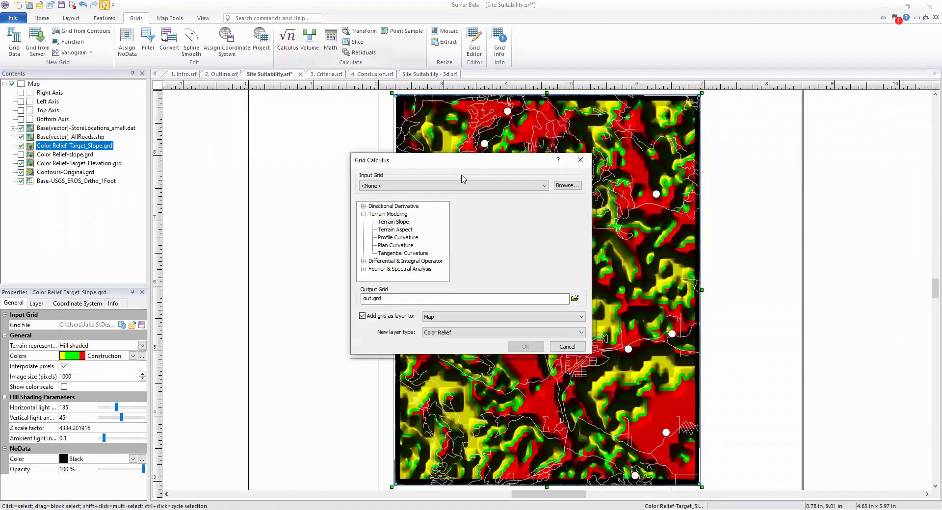
left_click(567, 185)
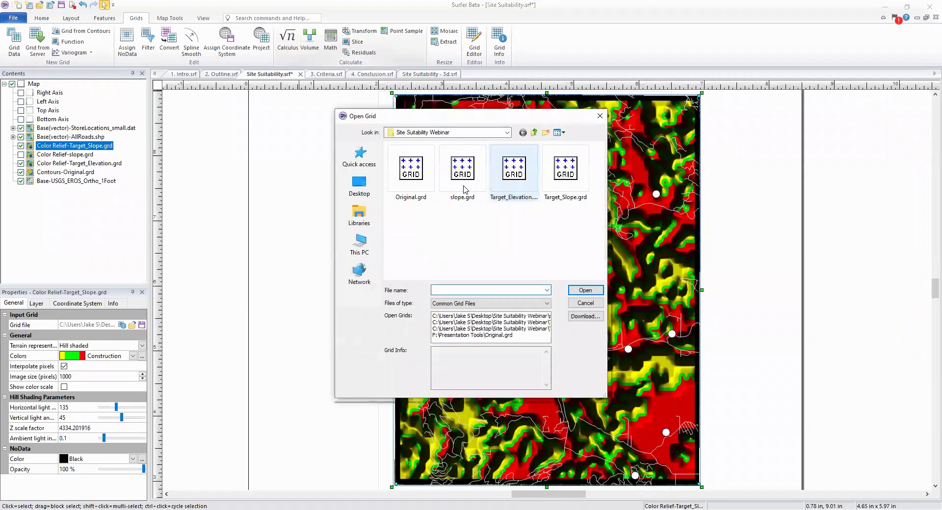
left_click(585, 291)
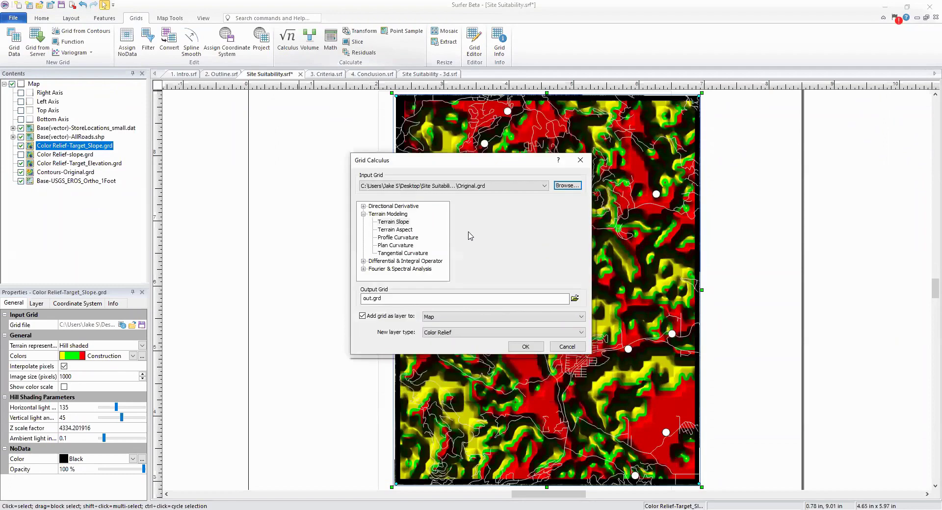
left_click(408, 230)
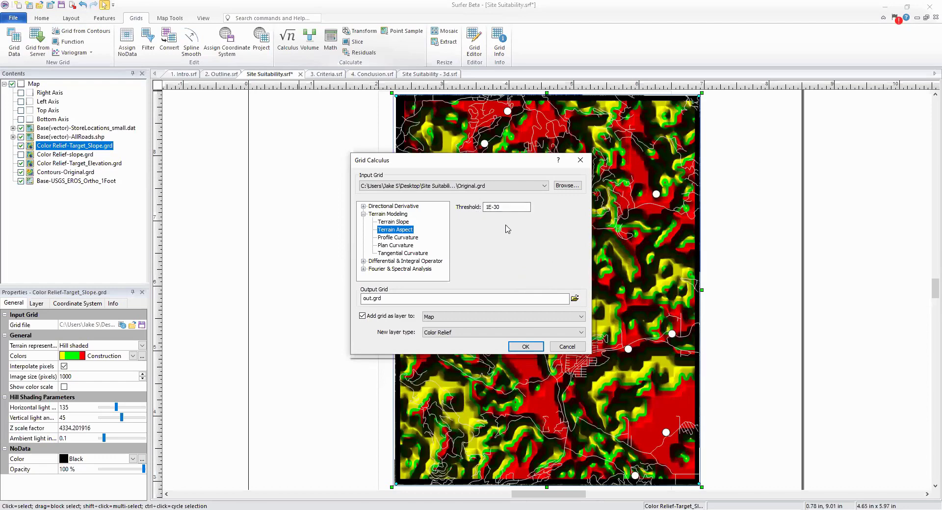
- Calculate the output grid as aspect.grd in a Color Relief layer and move that layer above Target_Slope
left_click_drag(373, 299, 358, 301)
type("aspect.")
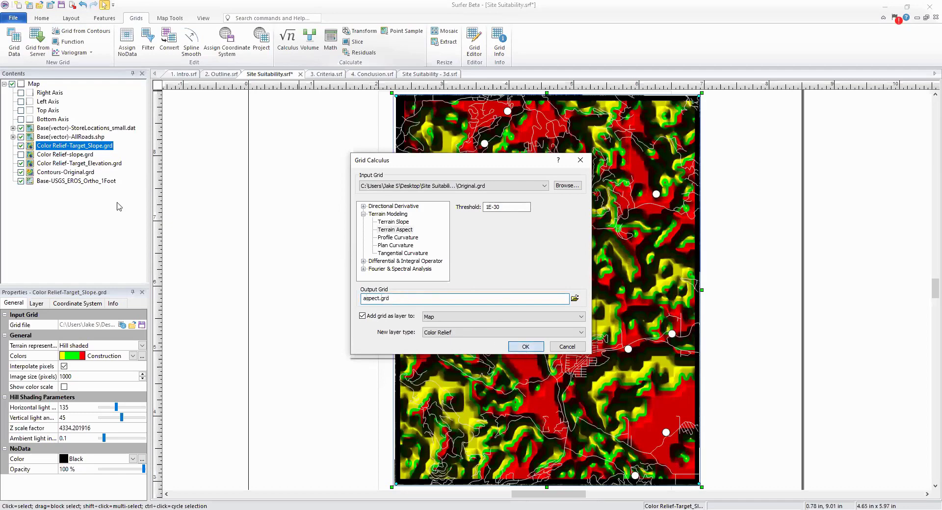
left_click_drag(93, 189, 80, 144)
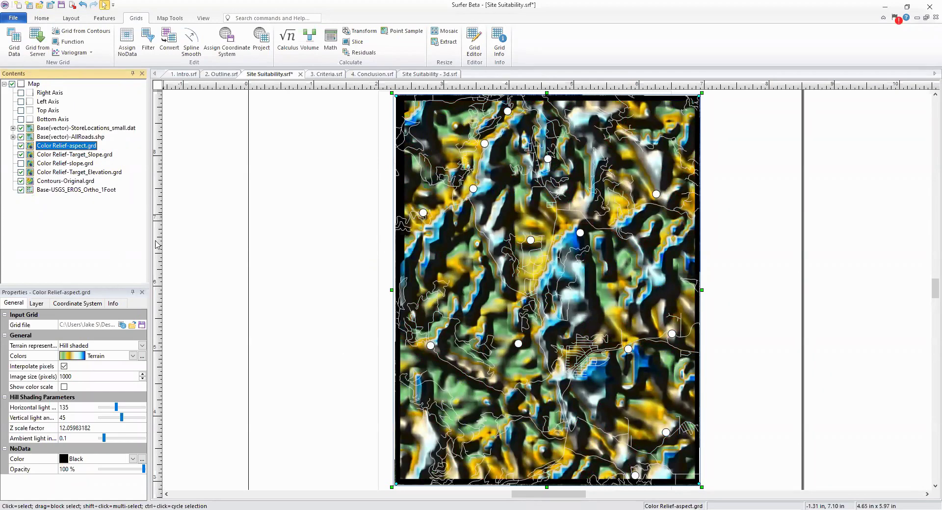
- Toggle the aspect and Target_Slope layers off and on to compare the terrain aspect, target slope and target elevation maps
left_click(21, 147)
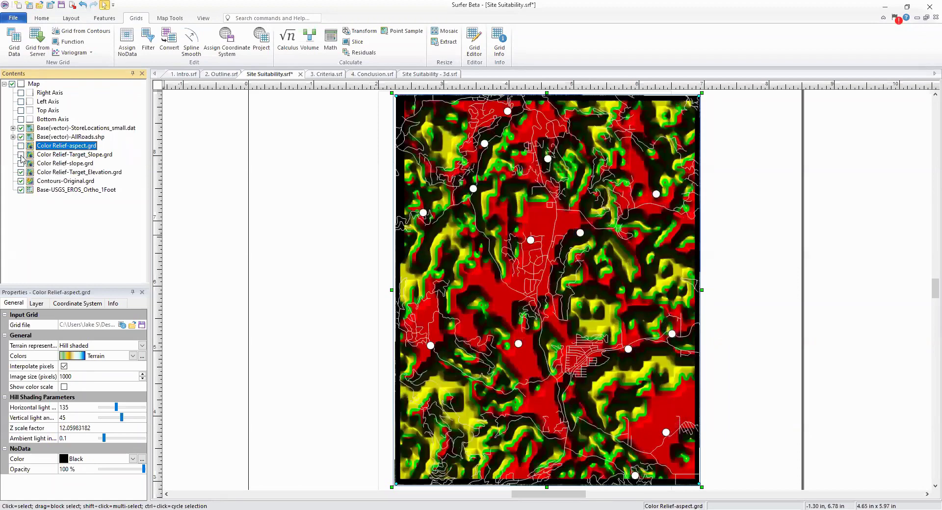
left_click(21, 155)
left_click(21, 147)
left_click(20, 155)
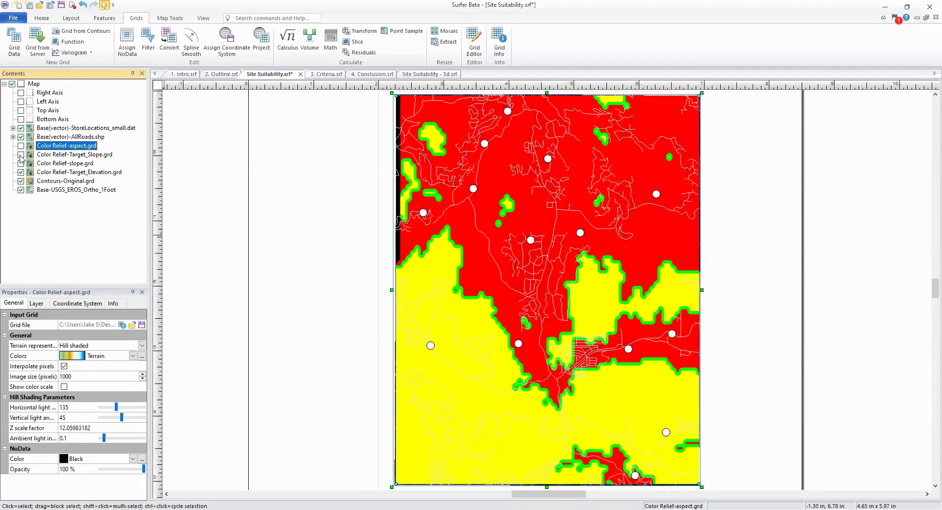
left_click(20, 155)
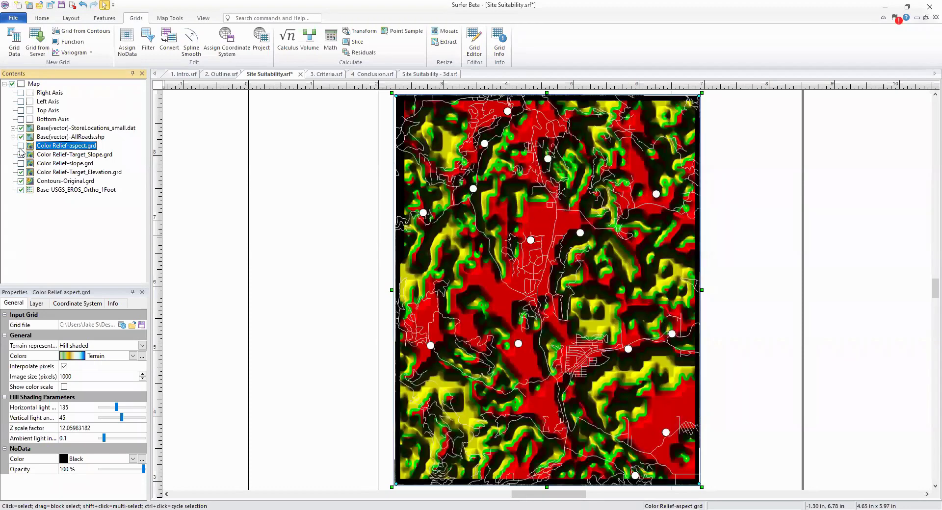
left_click(20, 146)
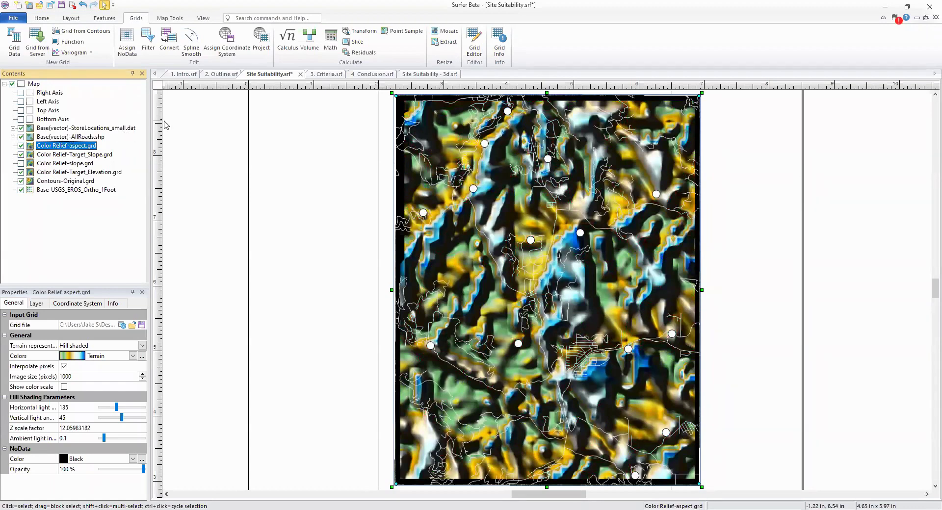
- Set up a Grid Math operation on aspect.grd with the function if(A>=135 and A<=315,1,0)
left_click(331, 49)
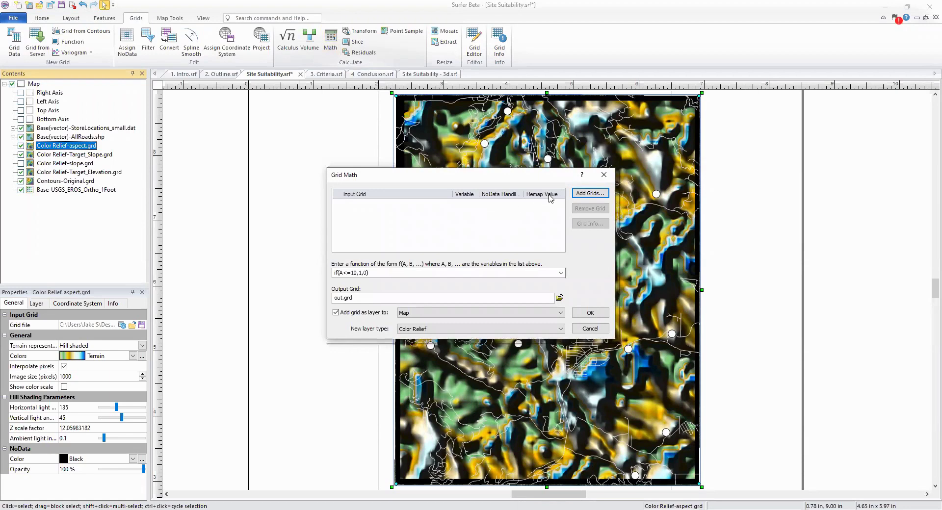
left_click(585, 195)
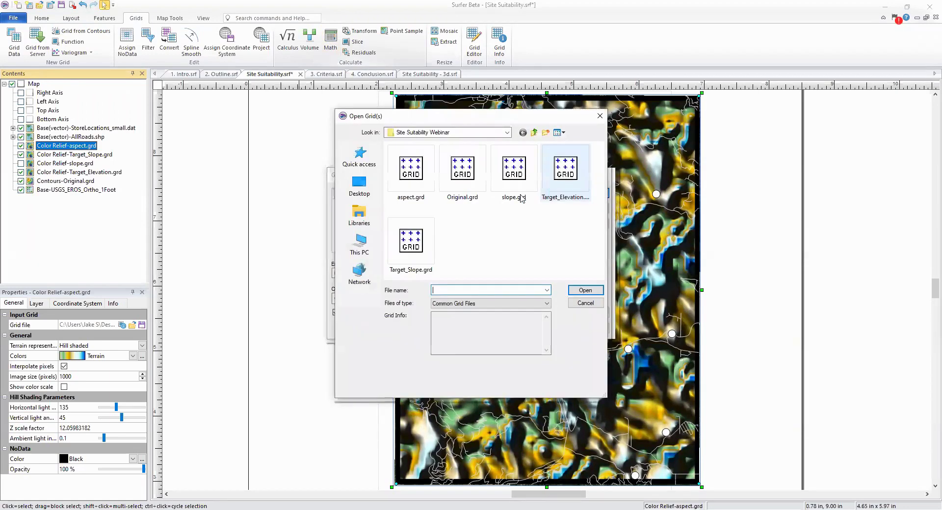
left_click(411, 176)
left_click(592, 292)
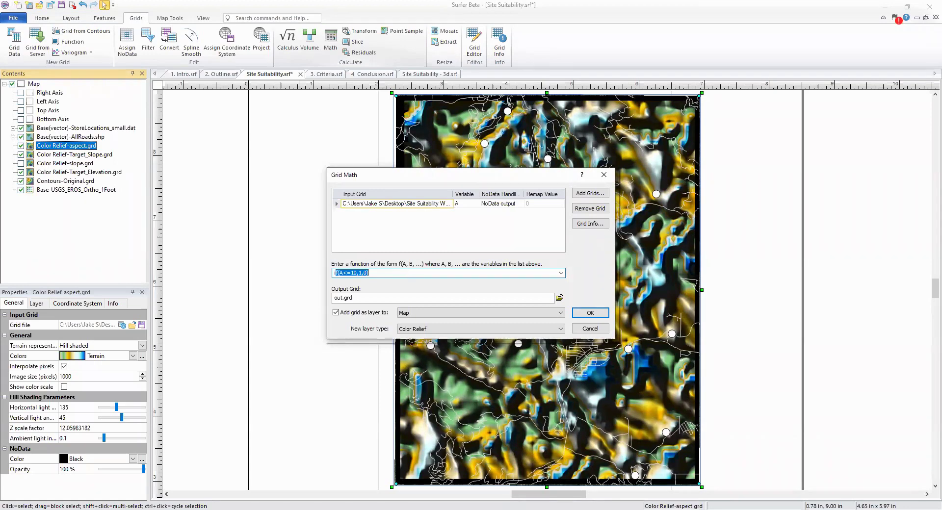
type(">")
key("BackSpace")
type("(A>=135 and A")
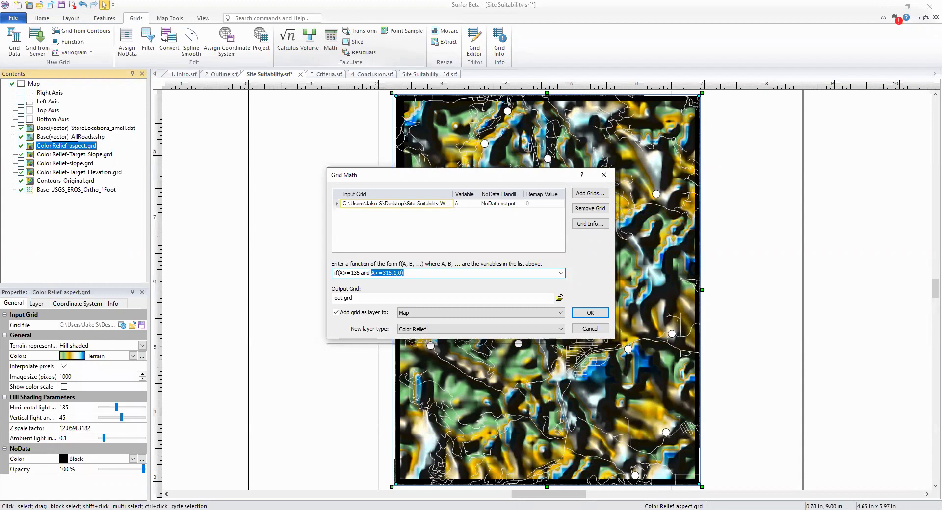
type("<=315,1,0)")
- Name the output grid Target_Aspect.grd and create it as a Color Relief layer in the existing Map
left_click_drag(343, 297, 325, 299)
type("Target")
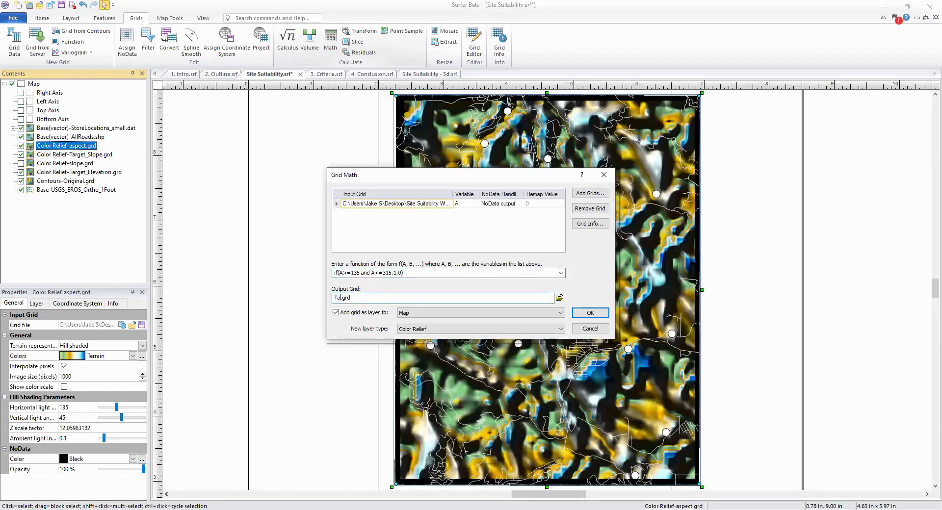
type("_Aspect")
left_click(577, 316)
left_click(522, 278)
- Move the Target_Aspect layer above the aspect layer and display it as Color only with the Construction colormap
left_click_drag(69, 198, 73, 146)
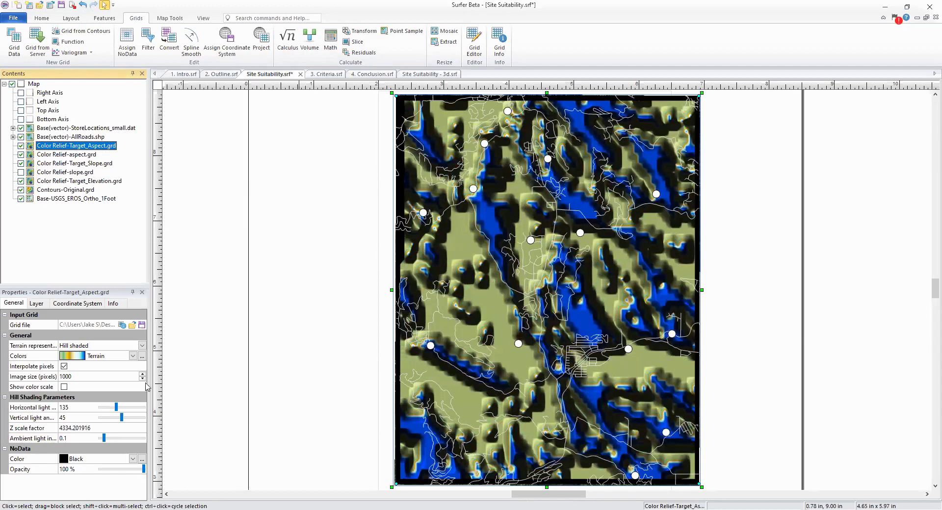
left_click(131, 345)
left_click(125, 356)
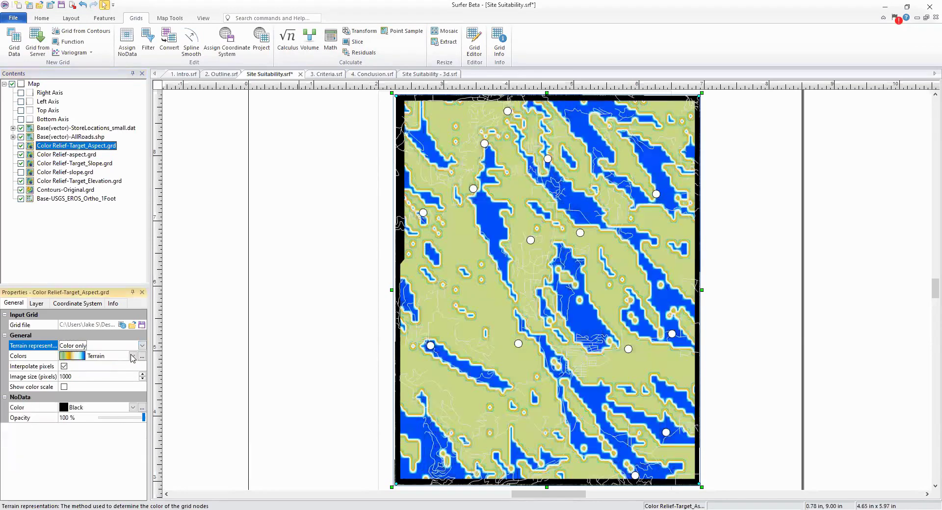
scroll(112, 403, "down", 12)
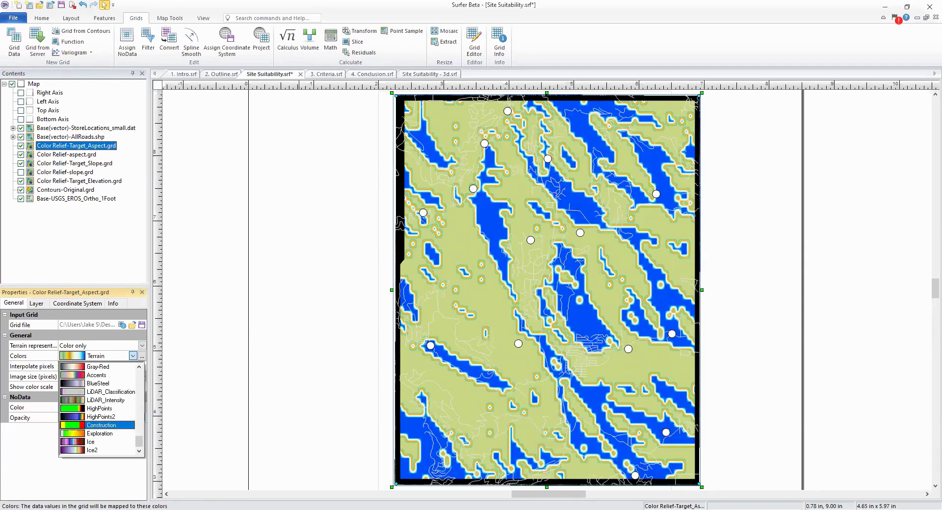
left_click(118, 426)
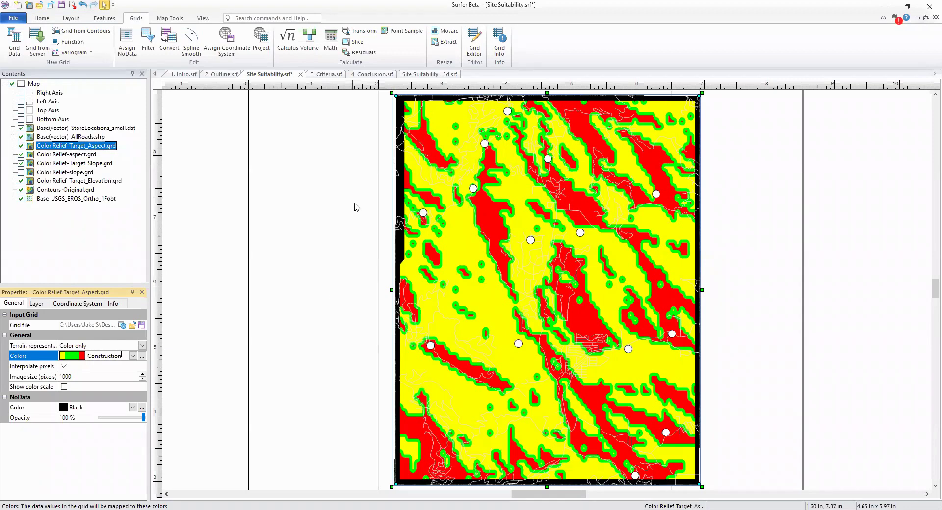
- Set up a Grid Math operation on Target_Aspect.grd, Target_Elevation.grd and Target_Slope.grd with the function A+B+C
left_click(330, 41)
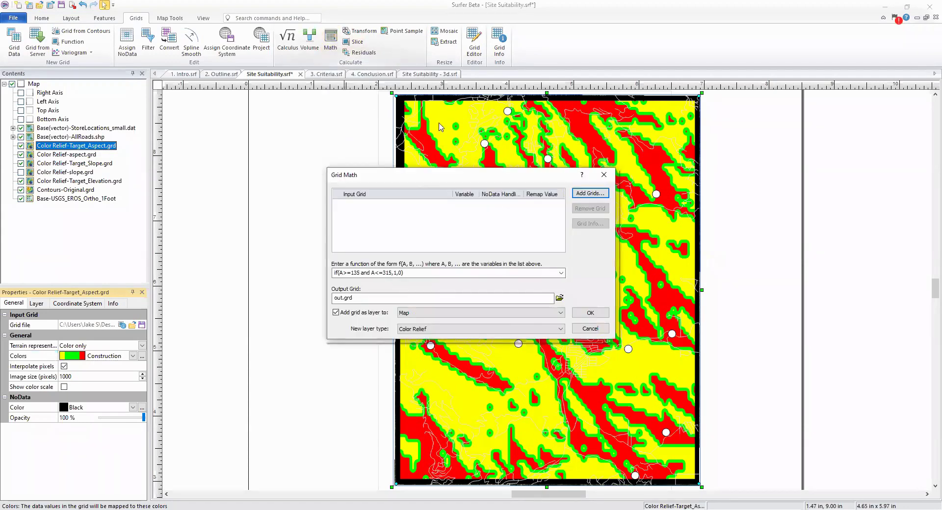
left_click(584, 194)
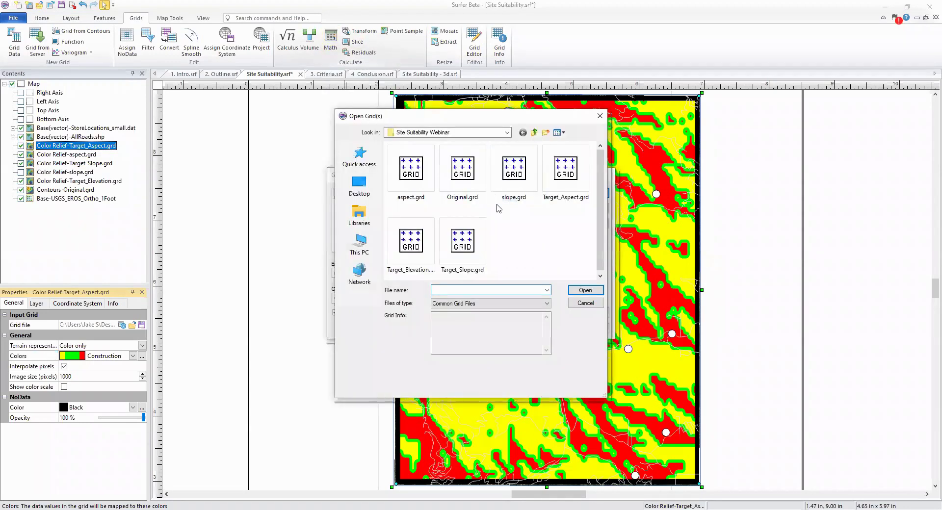
left_click(565, 170)
left_click(424, 254, "ctrl")
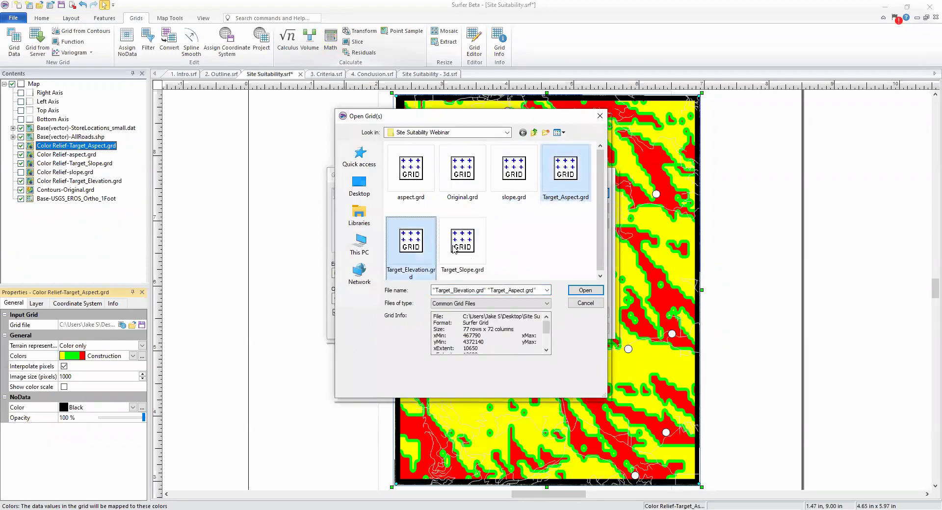
left_click(462, 243, "ctrl")
left_click(584, 290)
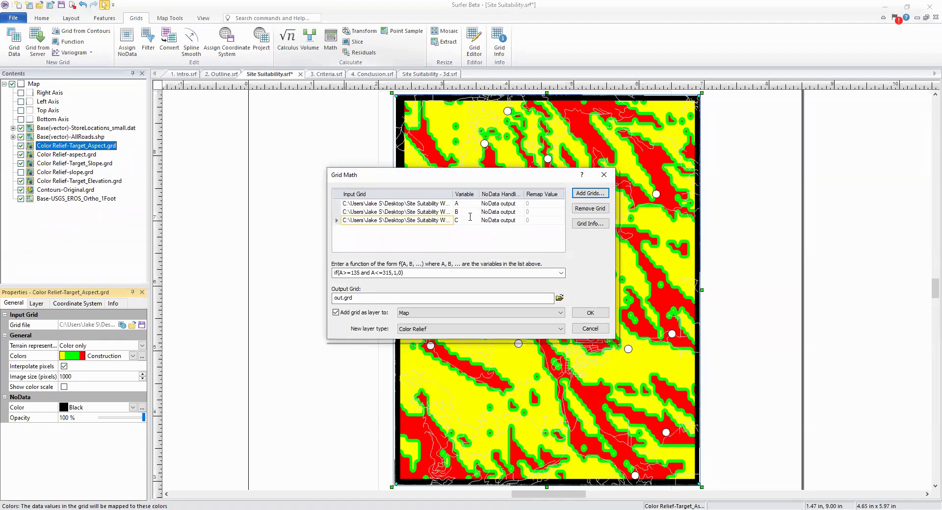
left_click(409, 273)
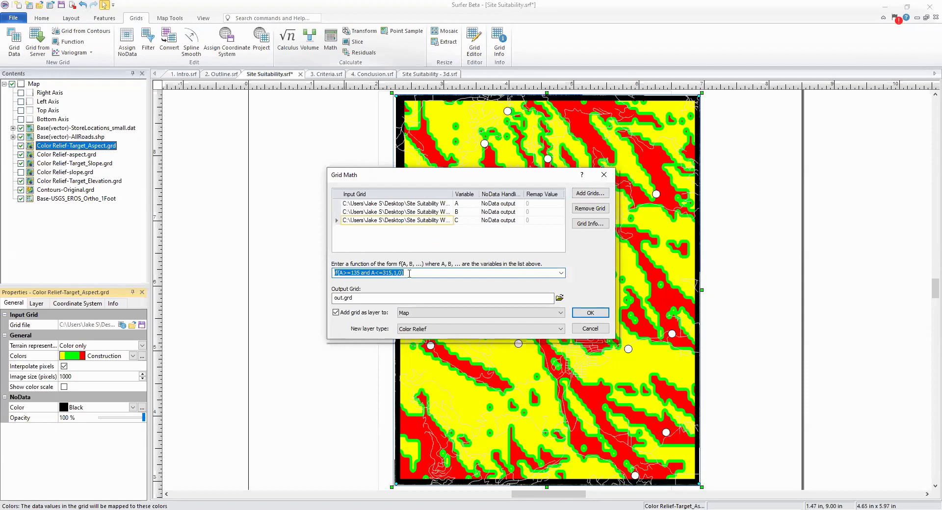
type("A+B+C")
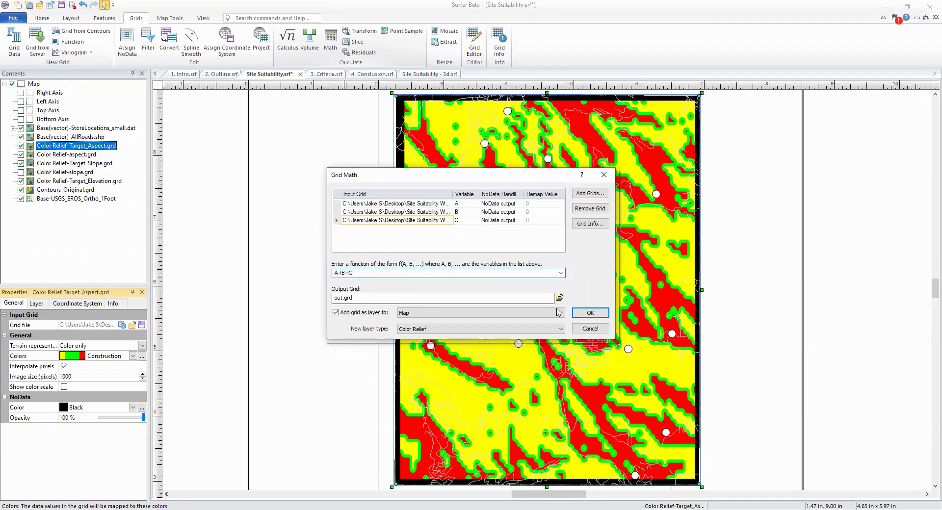
- Create the output grid as Target_Combo.grd in the existing Map and move its layer above the Target_Aspect layer
double_click(335, 298)
type("Targe")
type("t_Co")
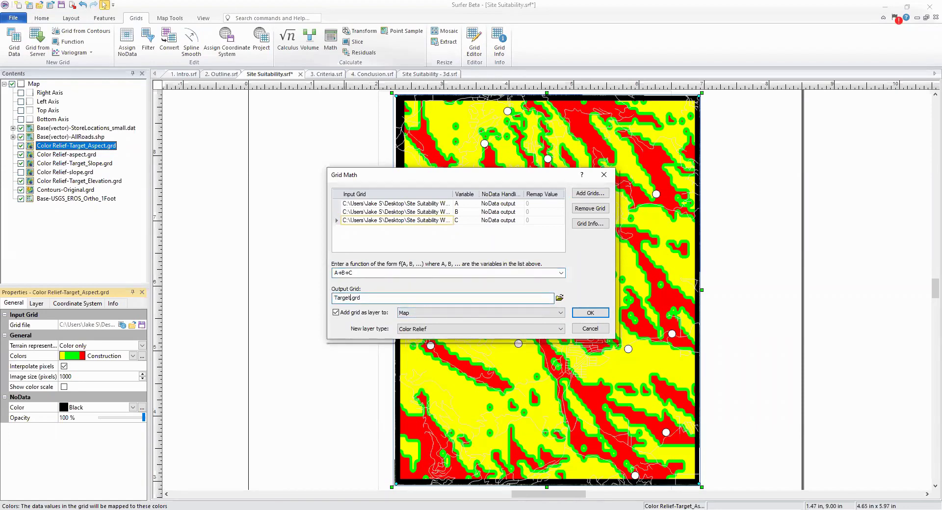
type("mbo")
left_click(590, 314)
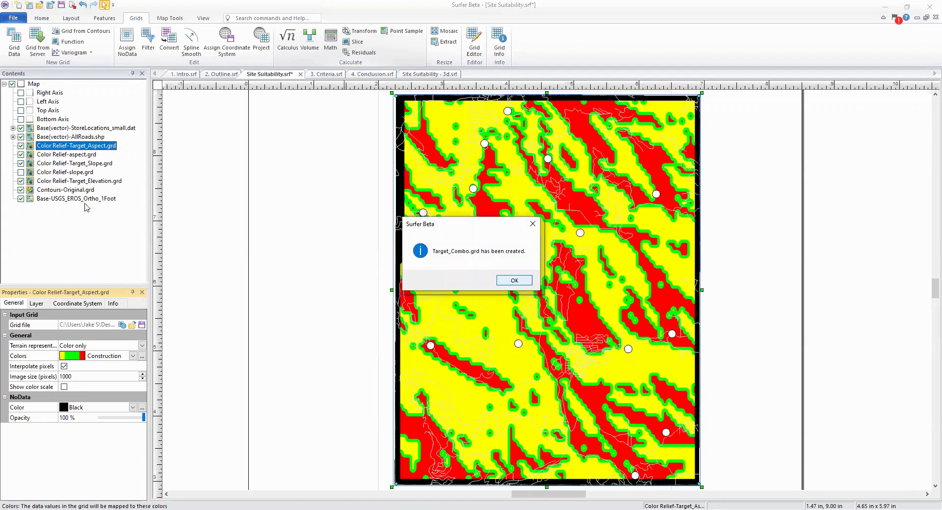
key("Return")
left_click_drag(83, 206, 77, 148)
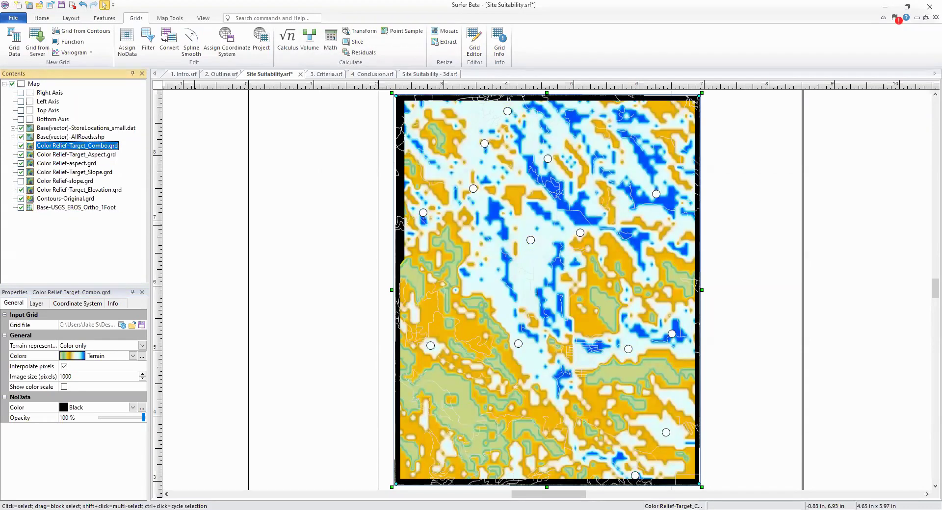
- Apply the Construction colormap to the Target_Combo layer and show its color scale
left_click(133, 357)
scroll(98, 412, "down", 5)
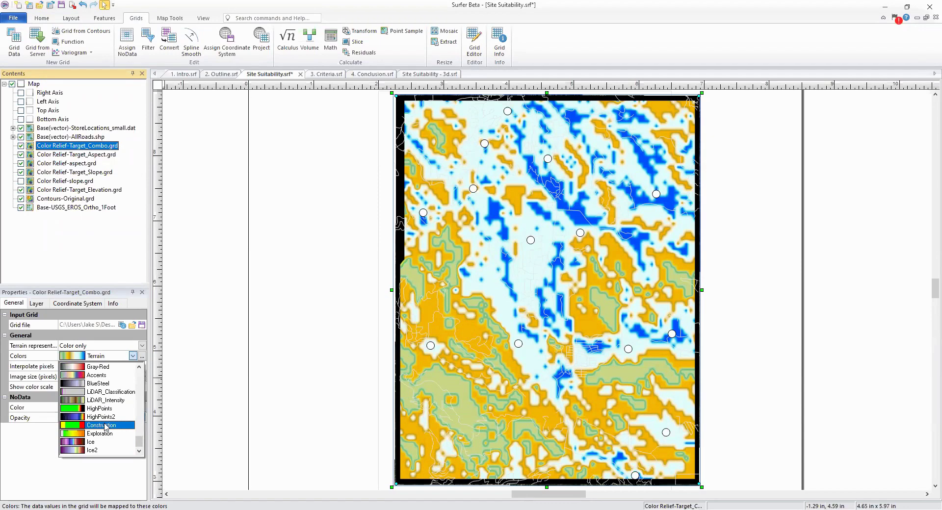
left_click(105, 426)
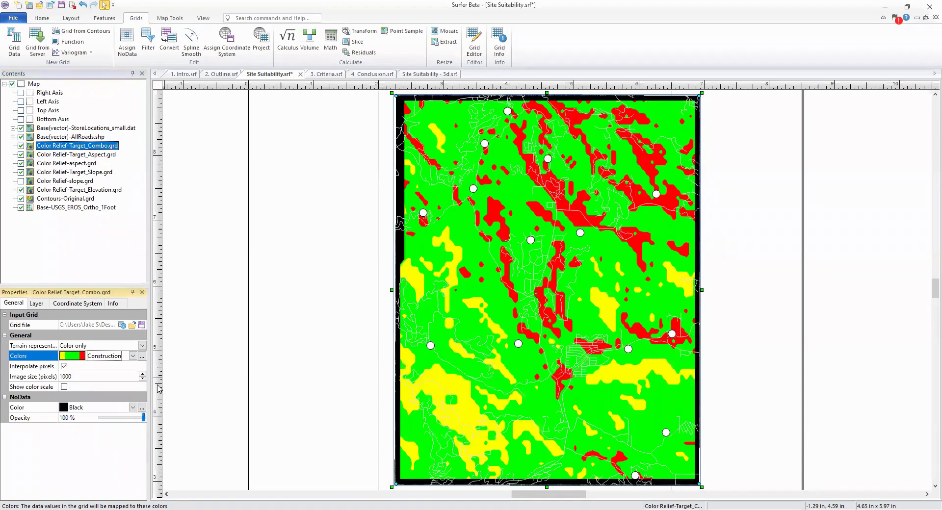
left_click(63, 387)
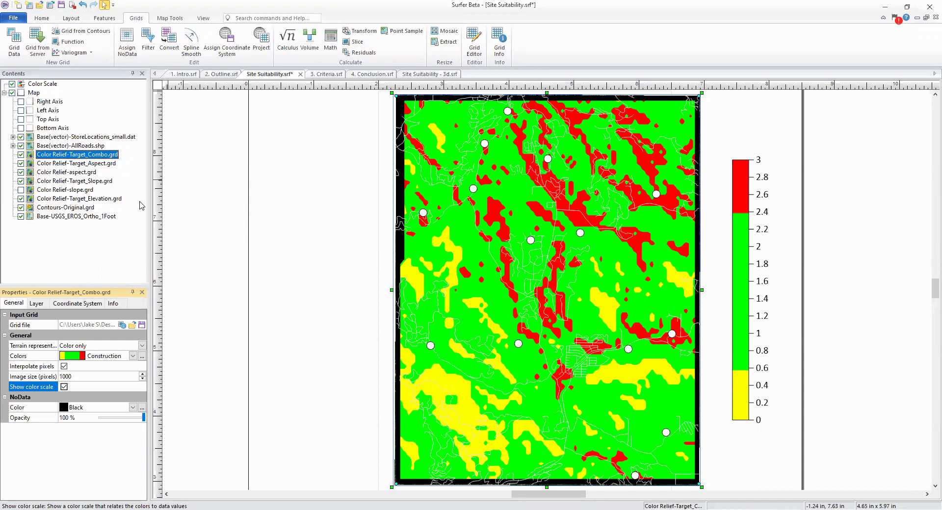
- In the Target_Combo colormap, delete the extra yellow node and set the yellow-to-green boundary nodes to data values .99 and 1
left_click(141, 356)
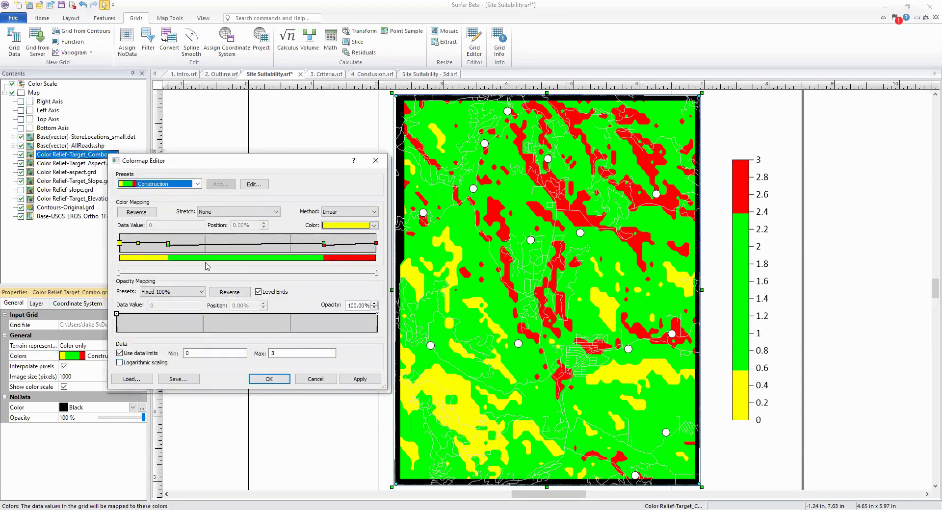
left_click(138, 243)
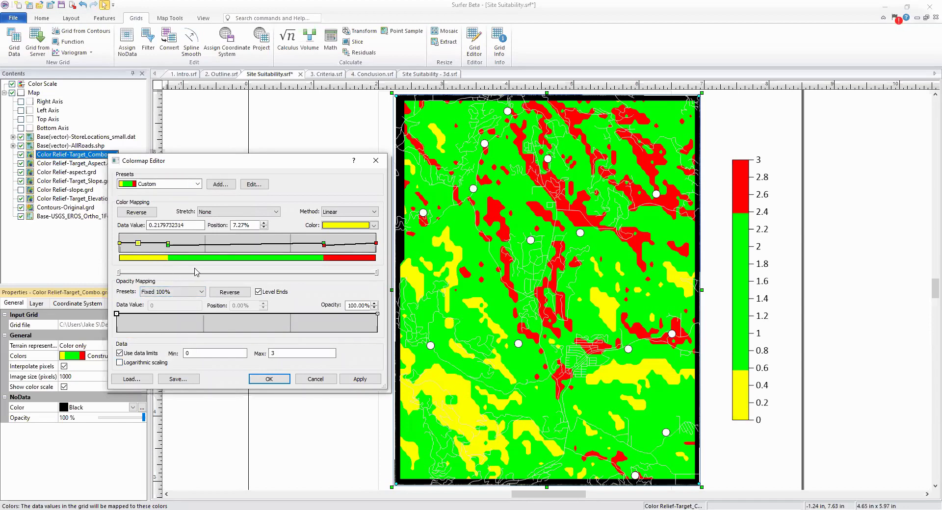
key("Delete")
left_click(168, 245)
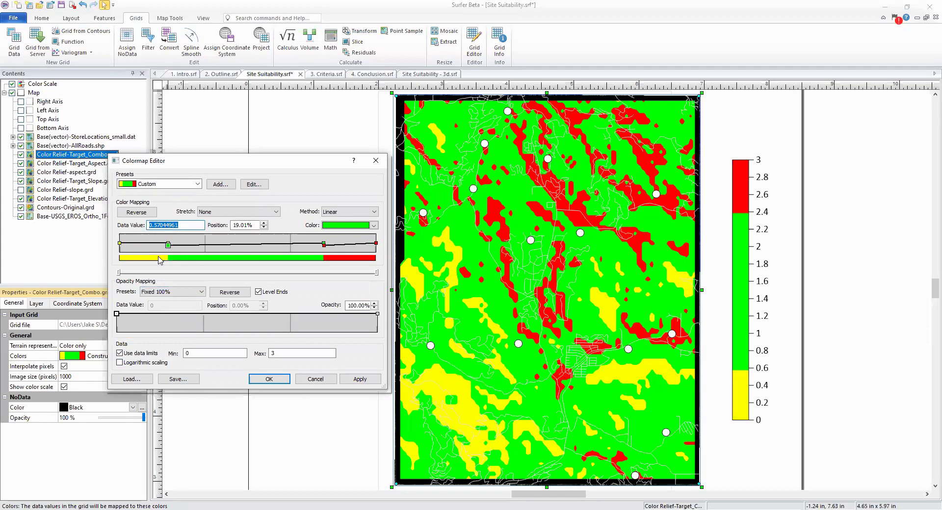
type("1")
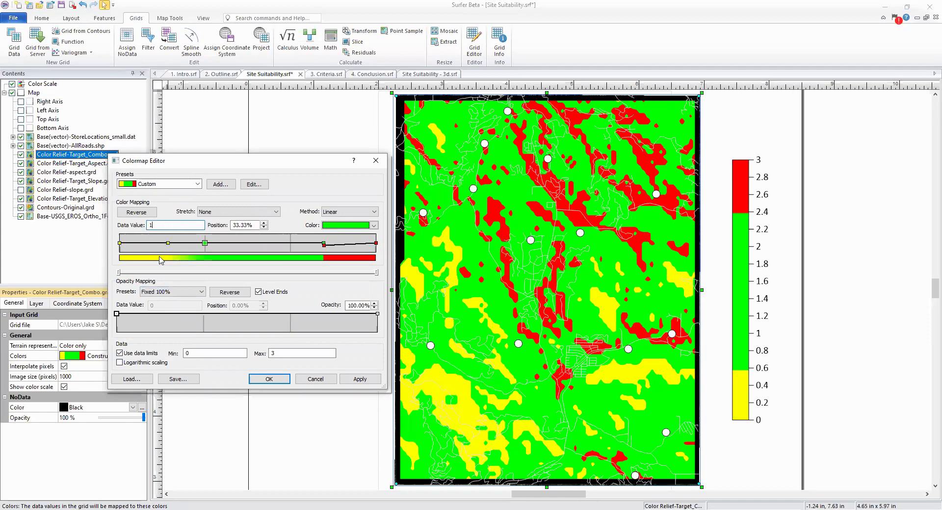
left_click(168, 244)
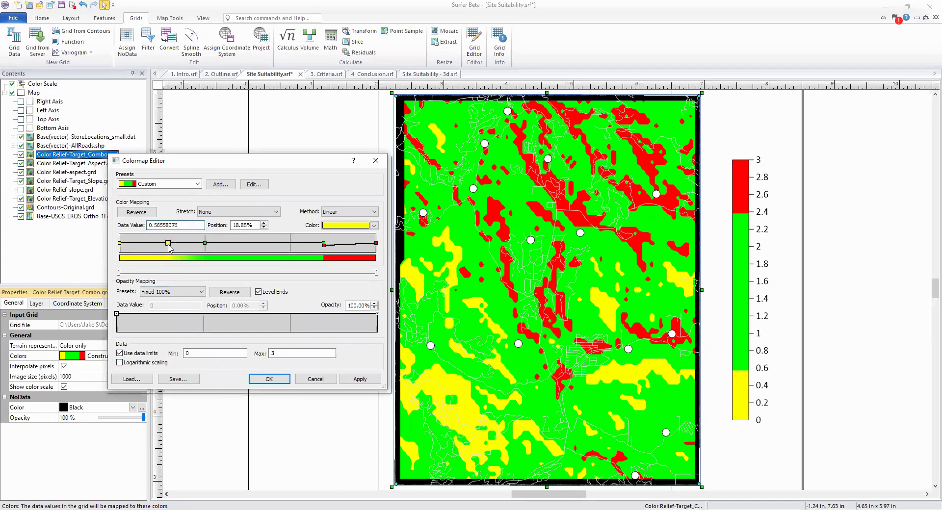
left_click(150, 224)
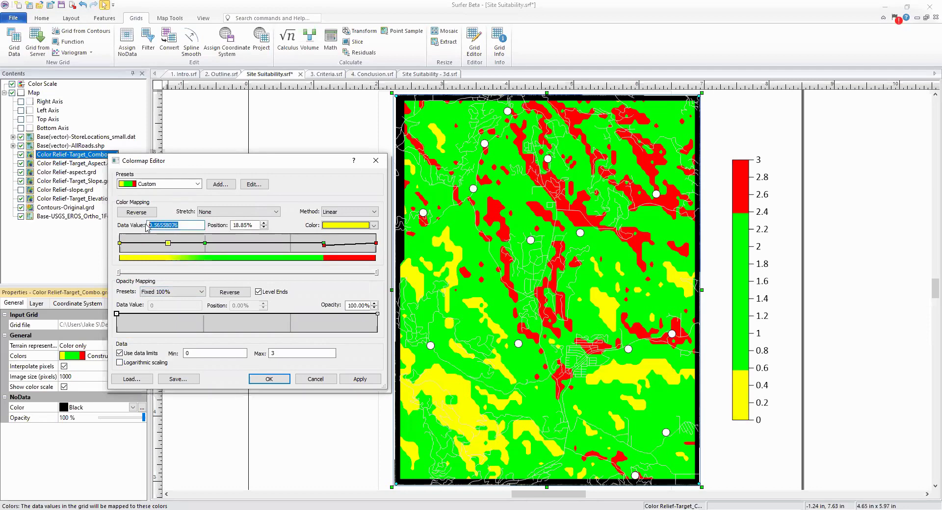
type("0.99")
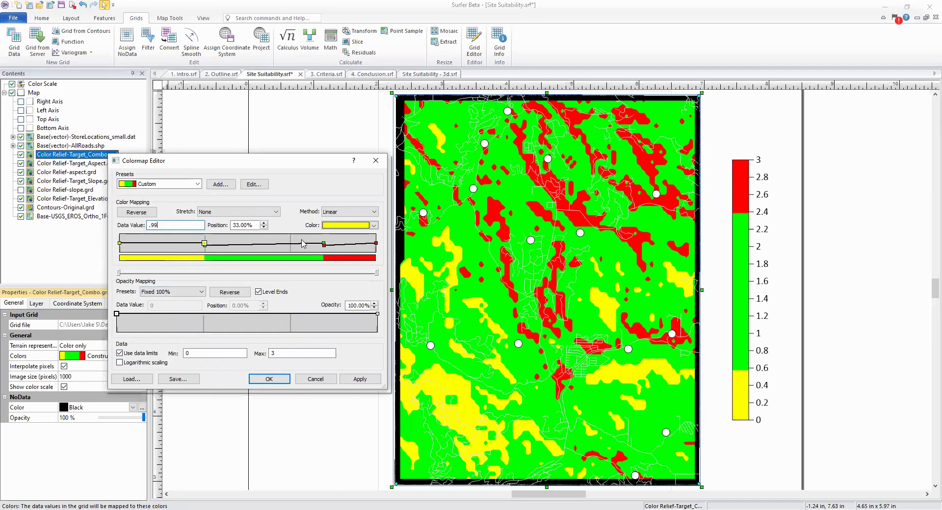
- Set the green-to-red boundary nodes to data values 1.99 and 2, and apply the colormap to the layer
left_click(323, 244)
left_click_drag(185, 225, 156, 226)
type("1")
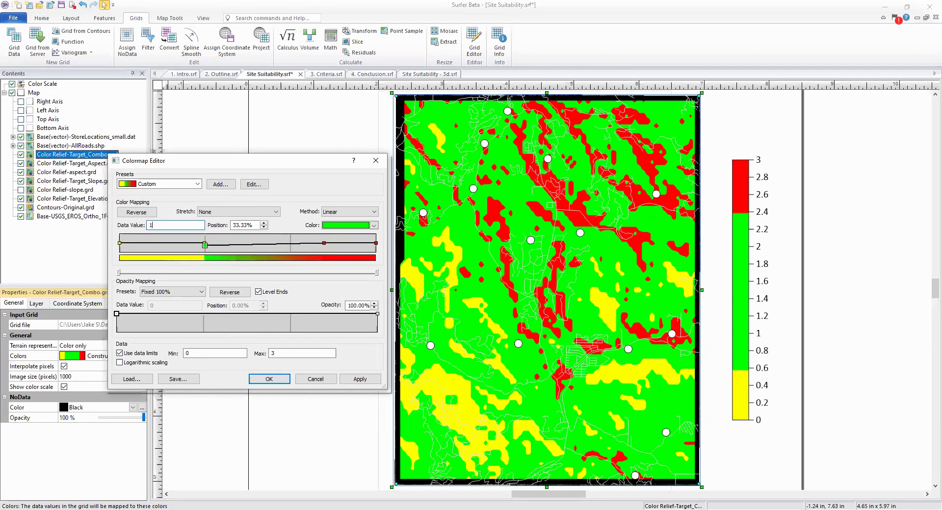
type(".99")
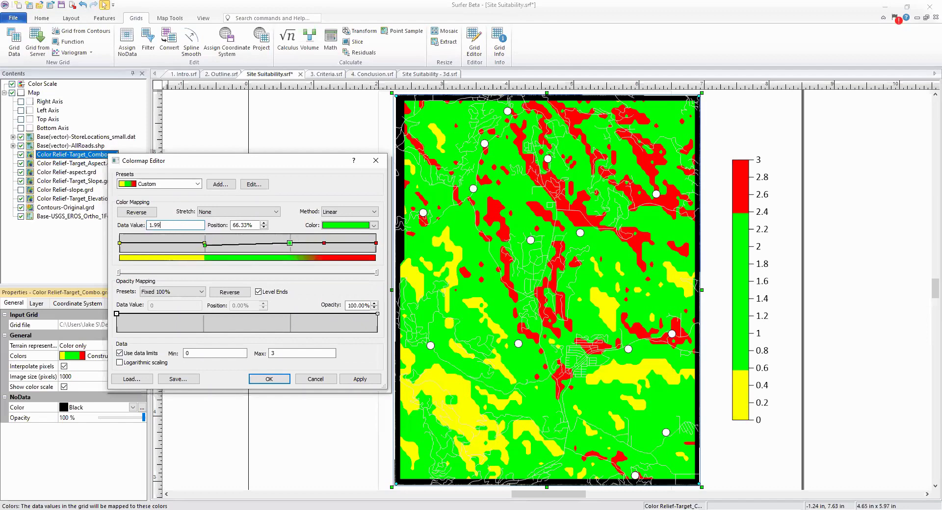
left_click(323, 243)
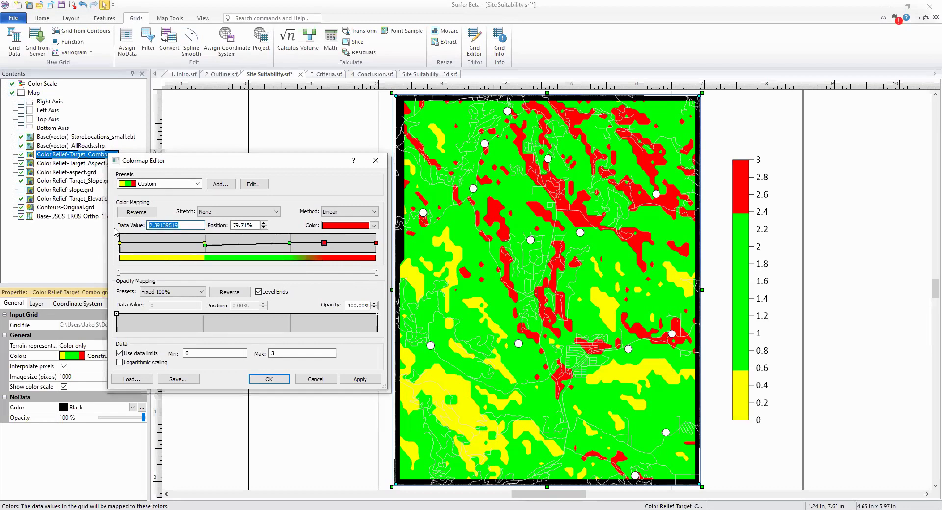
type("2")
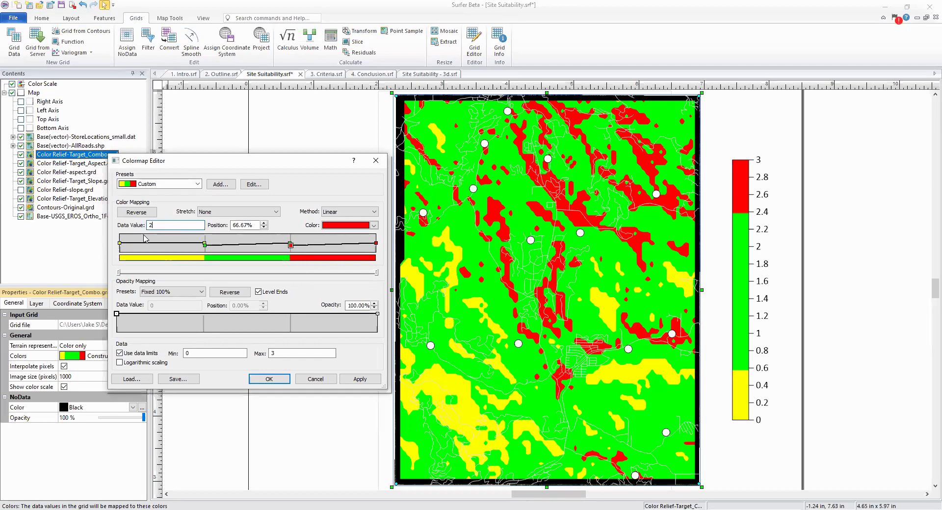
left_click(366, 382)
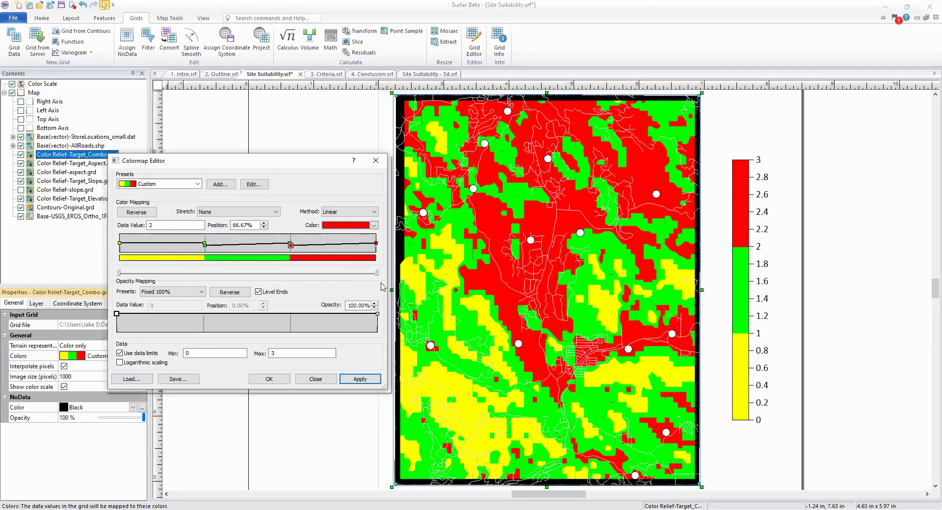
- Add two nodes to the colormap's opacity mapping where yellow meets green, at data value 1
left_click(203, 314)
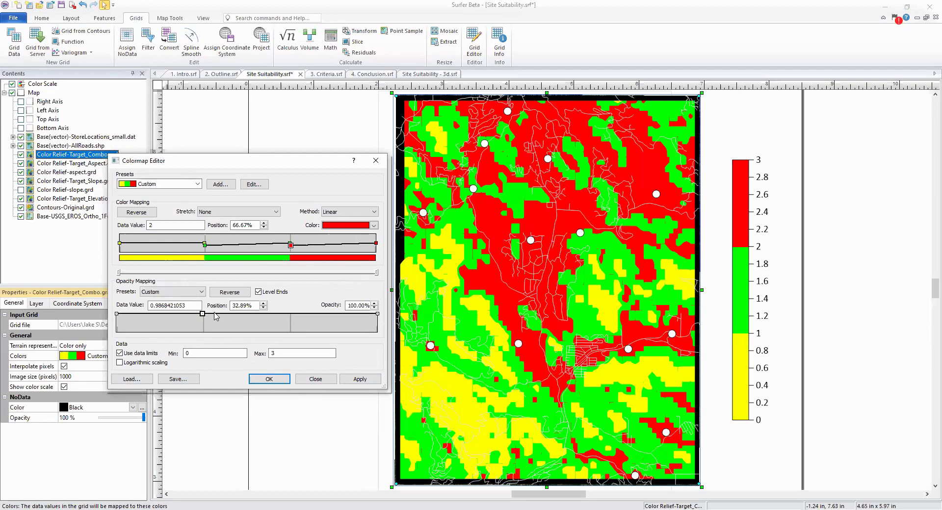
left_click(215, 315)
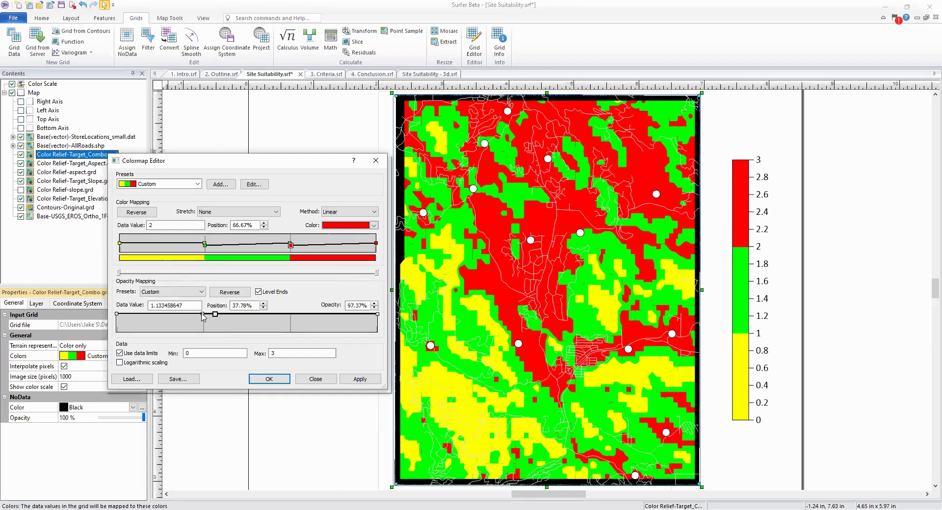
double_click(187, 306)
type("1")
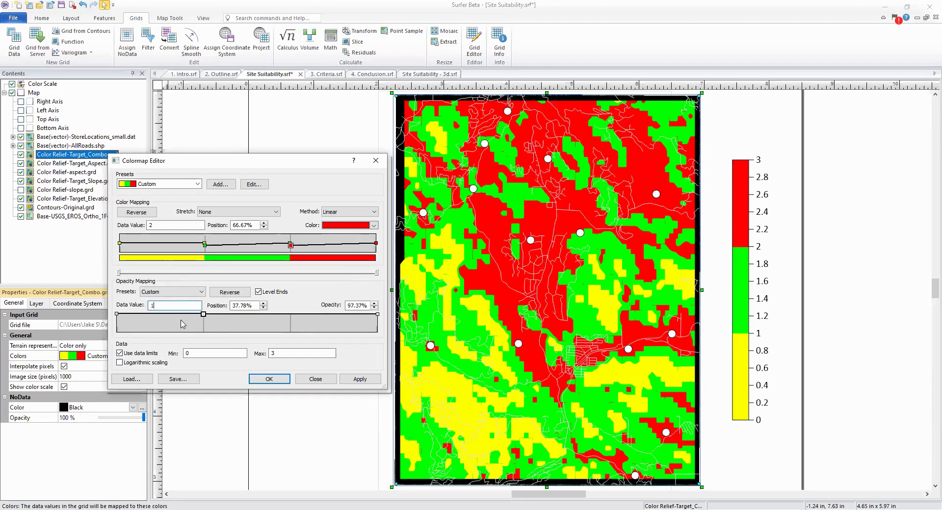
left_click_drag(203, 314, 140, 306)
left_click(208, 315)
type("1")
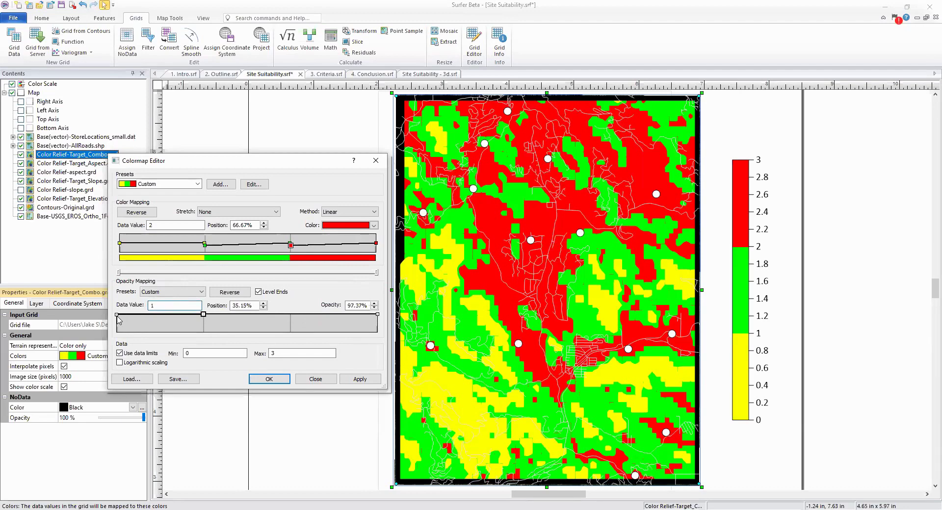
- Set the opacity to 0% at the colormap's minimum data value and accept the colormap changes
left_click(117, 315)
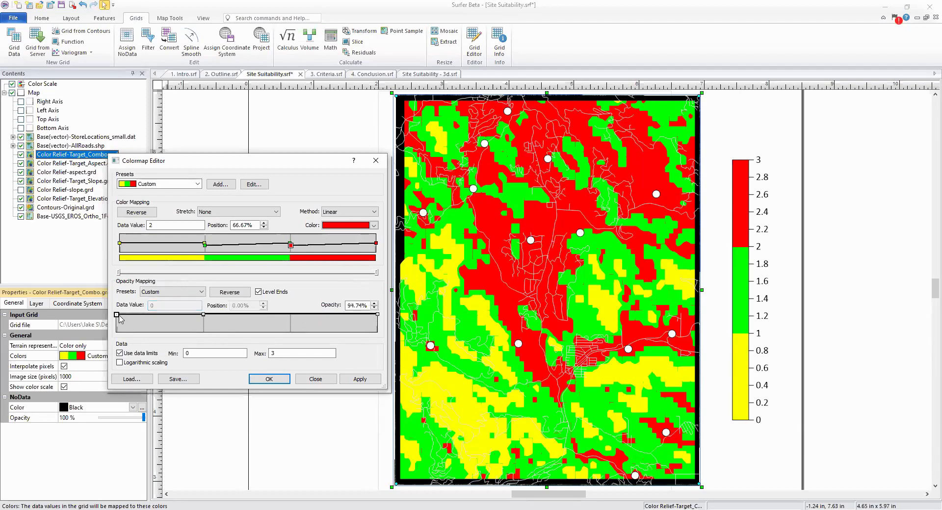
double_click(360, 305)
type("4")
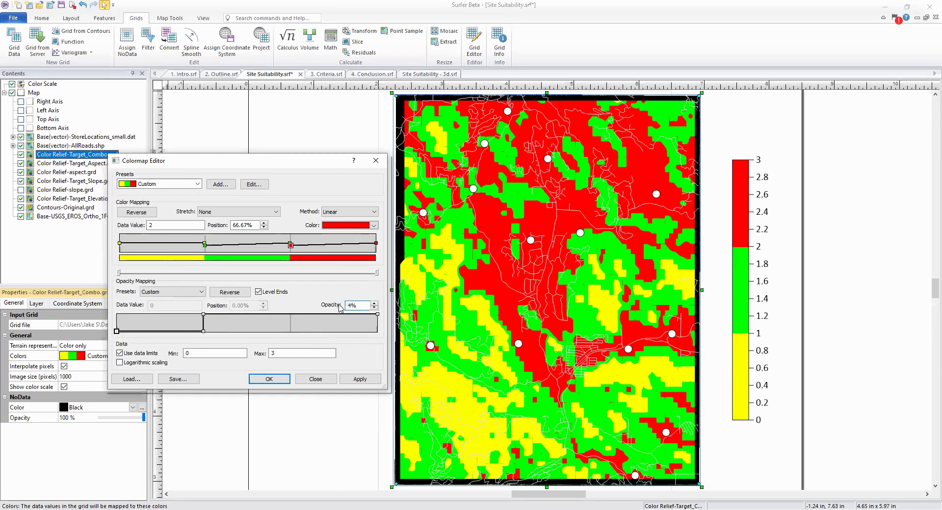
key("BackSpace")
type("0")
left_click(365, 381)
left_click(269, 379)
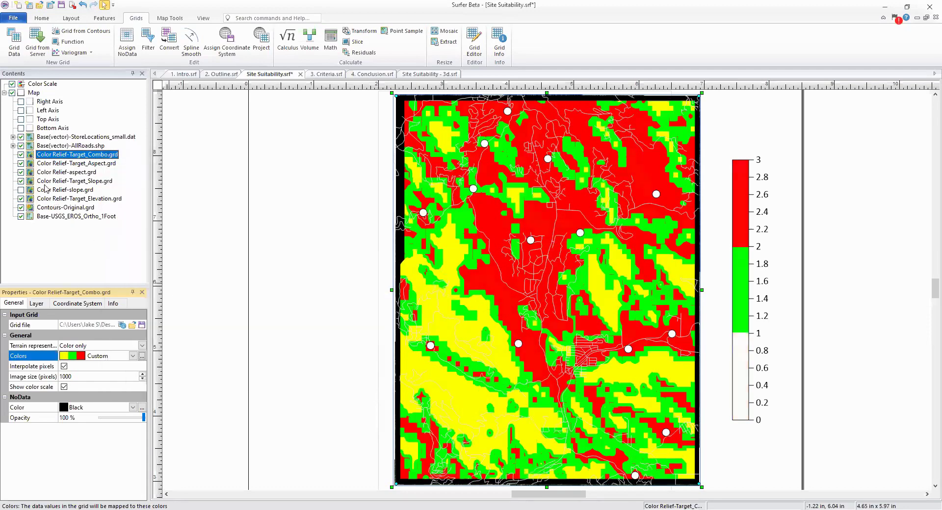
- Hide the Target_Aspect, aspect, Target_Slope, Target_Elevation and Contours layers beneath Target_Combo, keeping the orthophoto base map
left_click(21, 163)
left_click(20, 172)
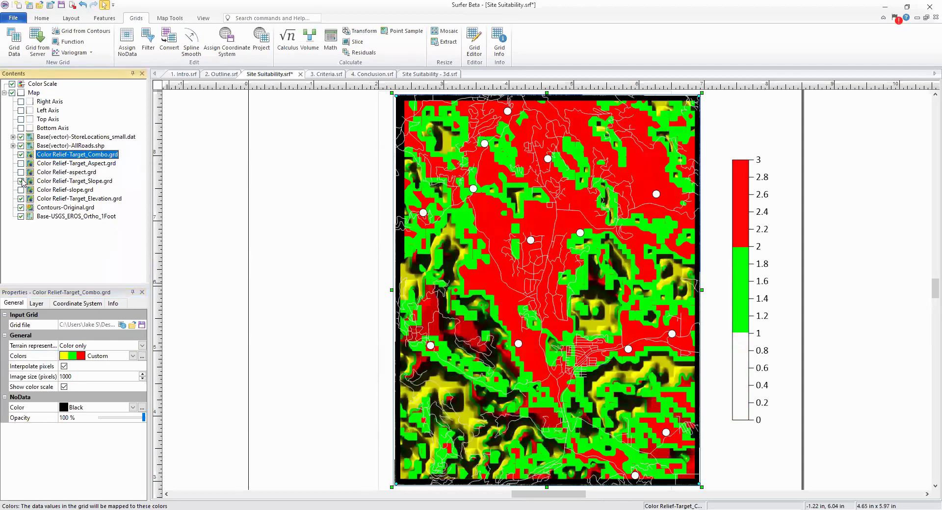
left_click(21, 199)
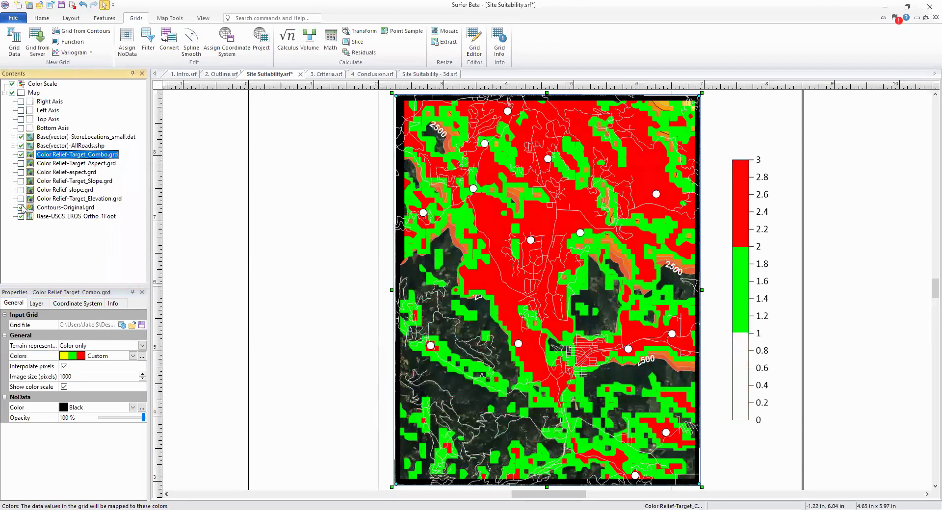
left_click(21, 207)
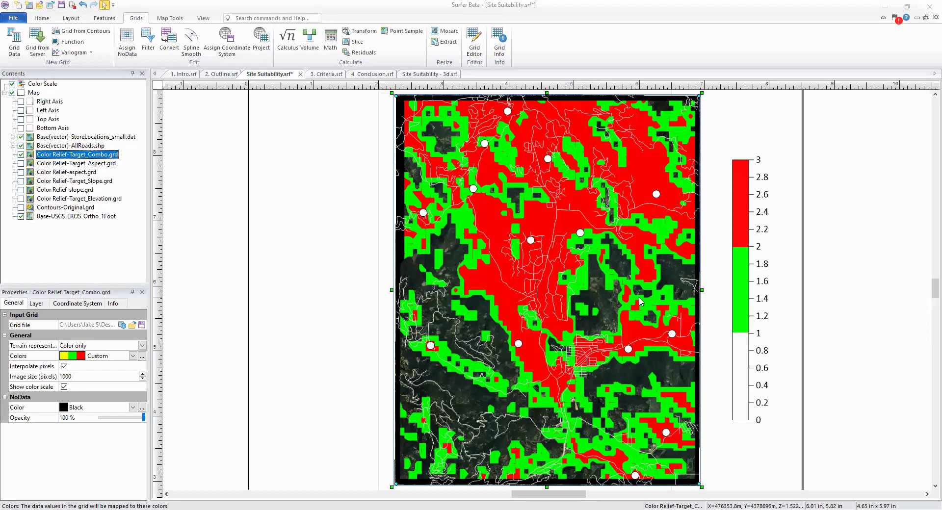
- Open the Criteria.srf document to review the list of suitability criteria
left_click(329, 74)
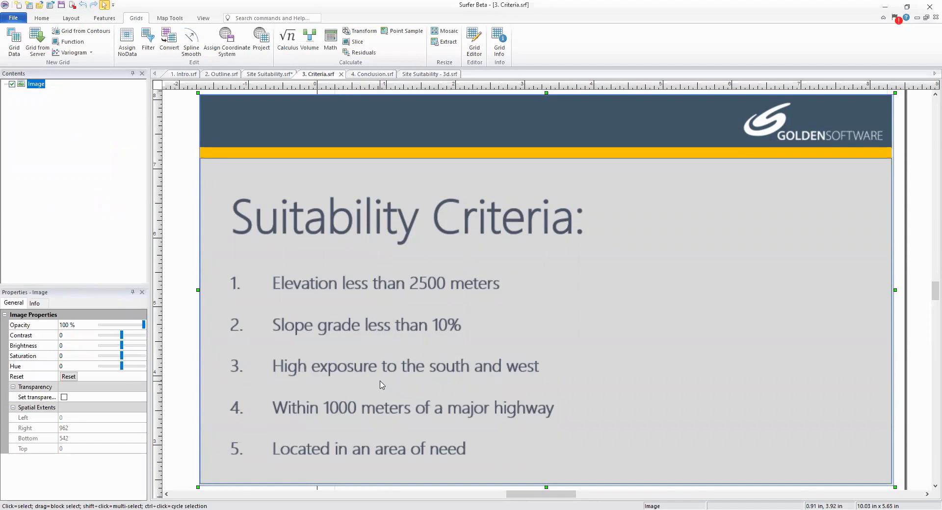
- Return to the Site Suitability.srf document and set the AllRoads layer's line width to 0.02 in
left_click(270, 75)
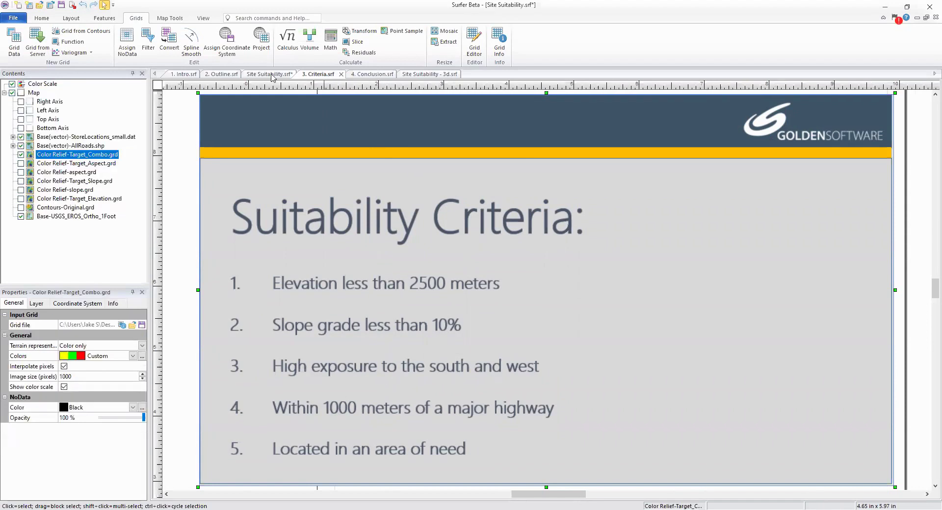
left_click(94, 146)
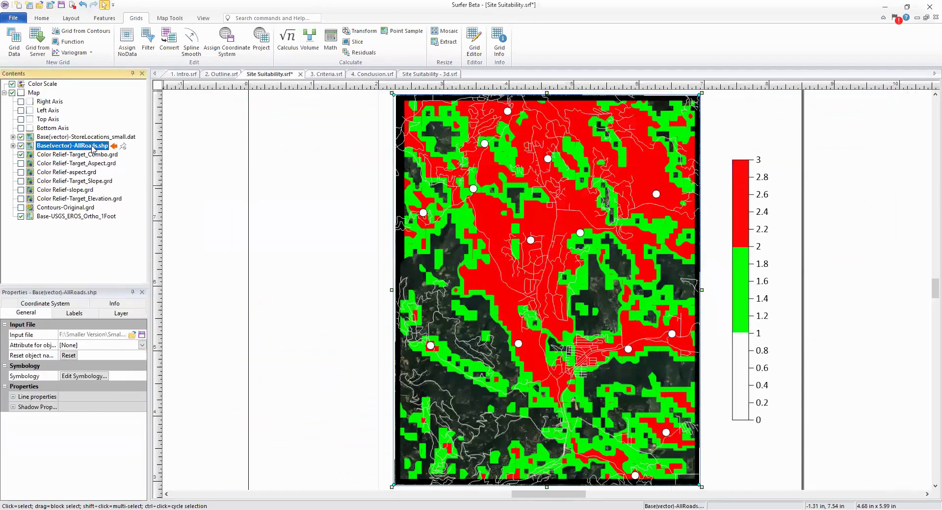
left_click(13, 397)
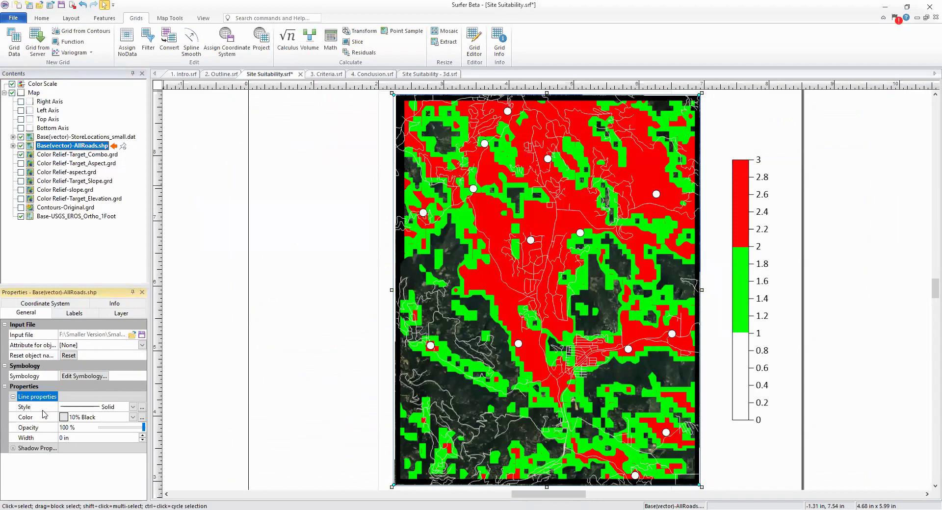
left_click(142, 436)
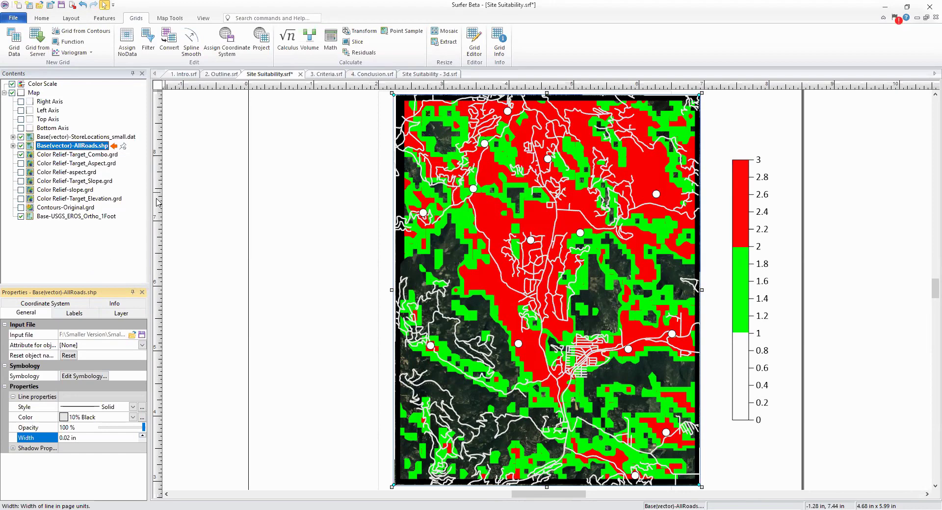
- Examine the AllRoads attribute table, checking individual polylines and their Road_Type values, and close the table
left_click(184, 21)
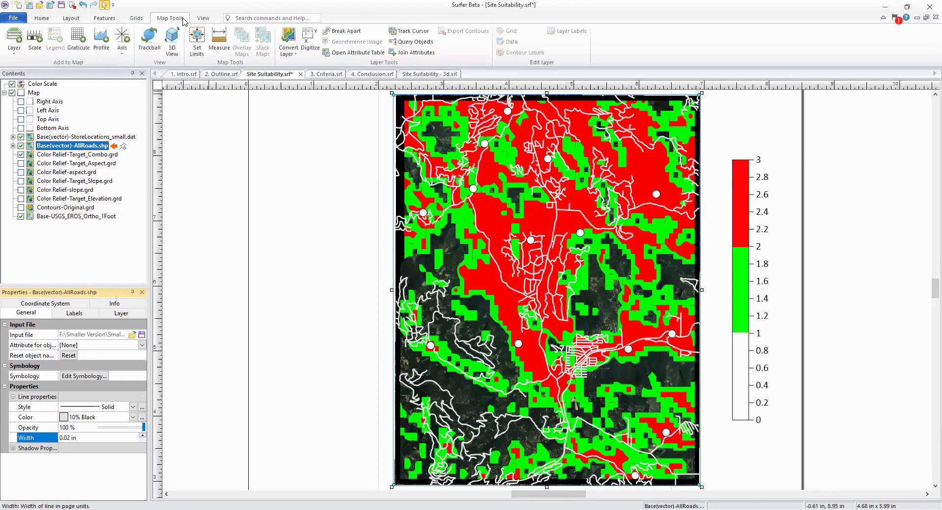
left_click(340, 54)
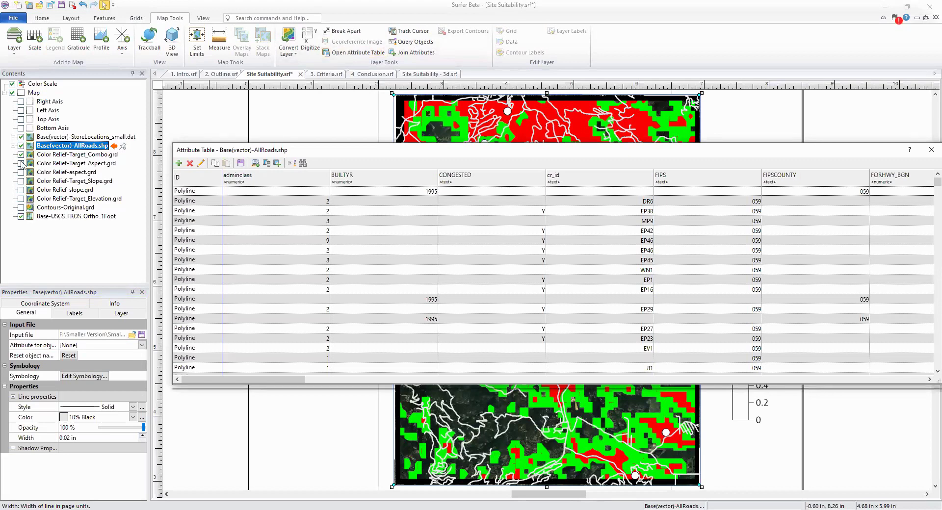
left_click(13, 146)
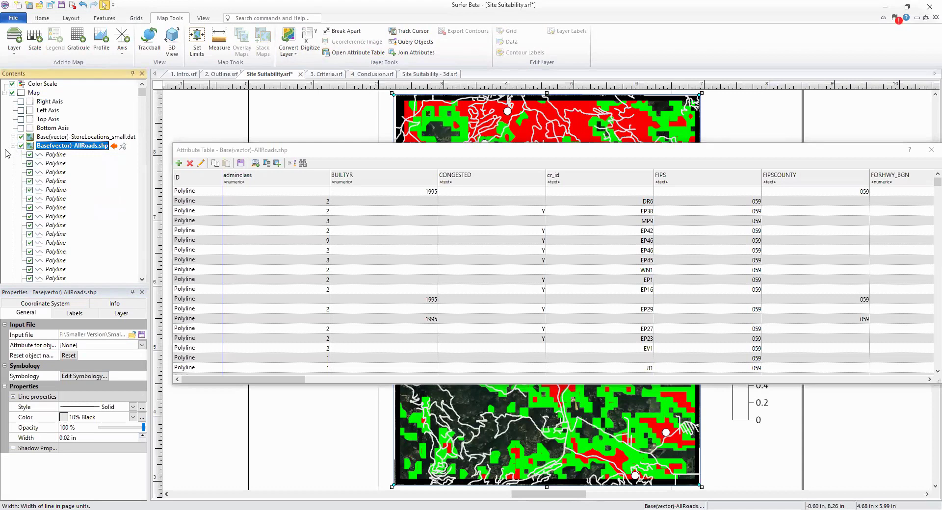
left_click(54, 173)
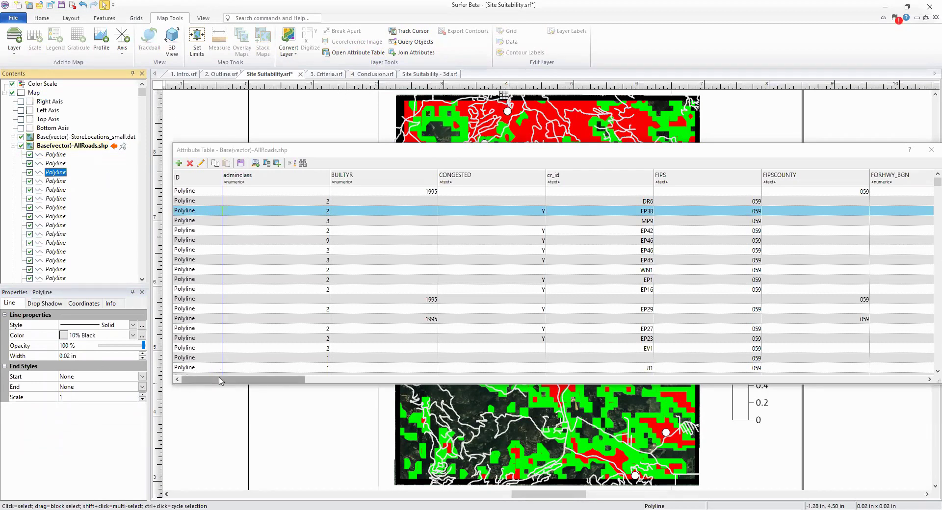
left_click_drag(220, 382, 588, 389)
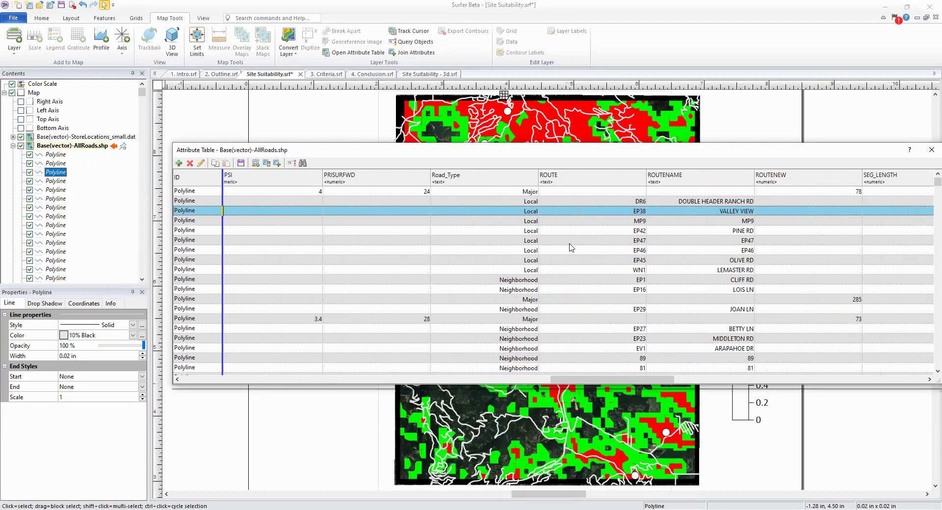
left_click(532, 193)
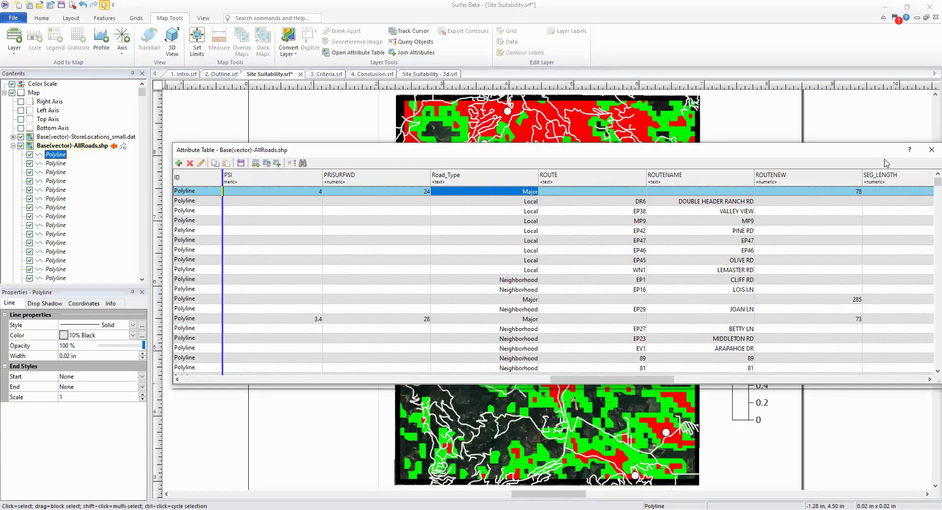
left_click(929, 153)
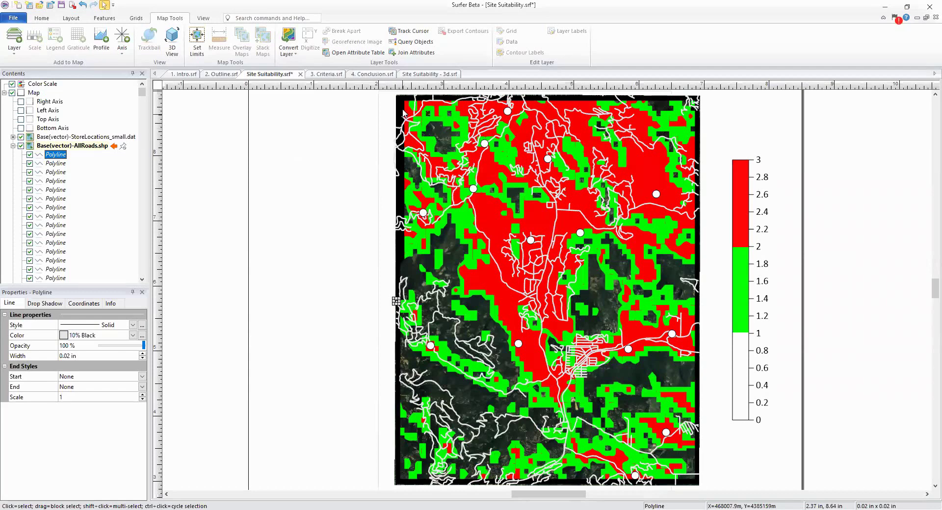
- Define an object query on the AllRoads layer for polylines whose Road_Type equals Major
left_click(413, 43)
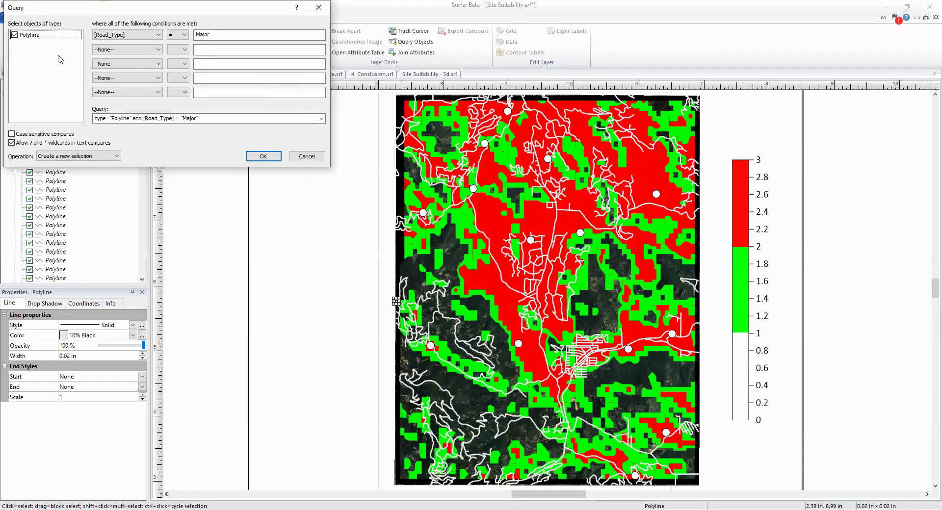
left_click(15, 35)
left_click(14, 36)
left_click(14, 36)
left_click(14, 35)
left_click(14, 35)
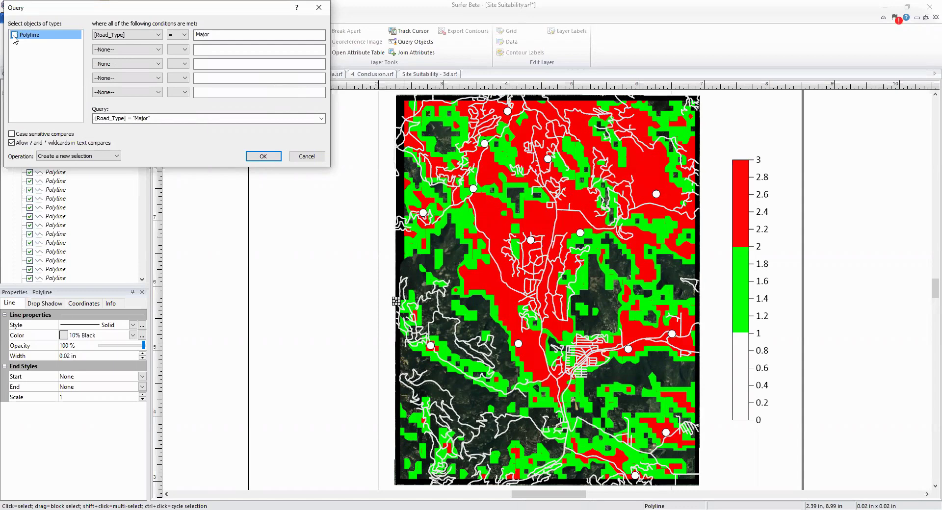
left_click(15, 35)
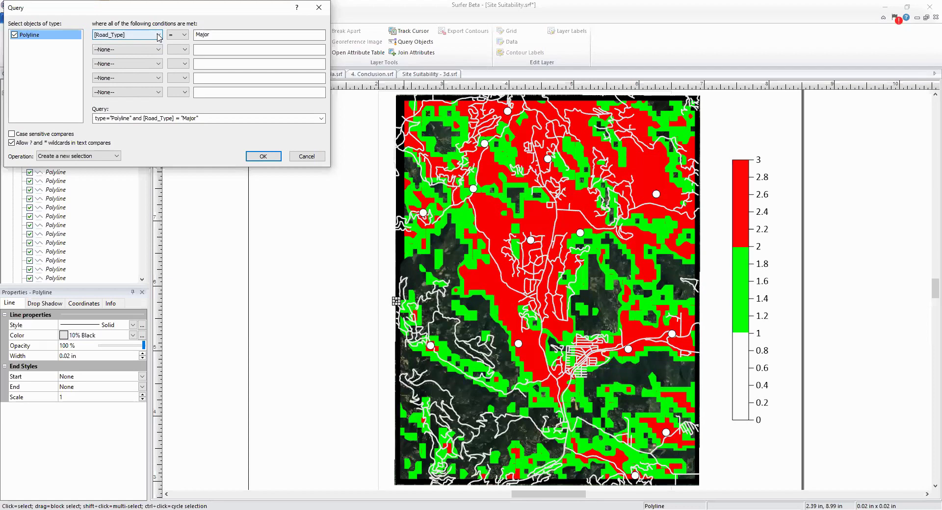
left_click(158, 35)
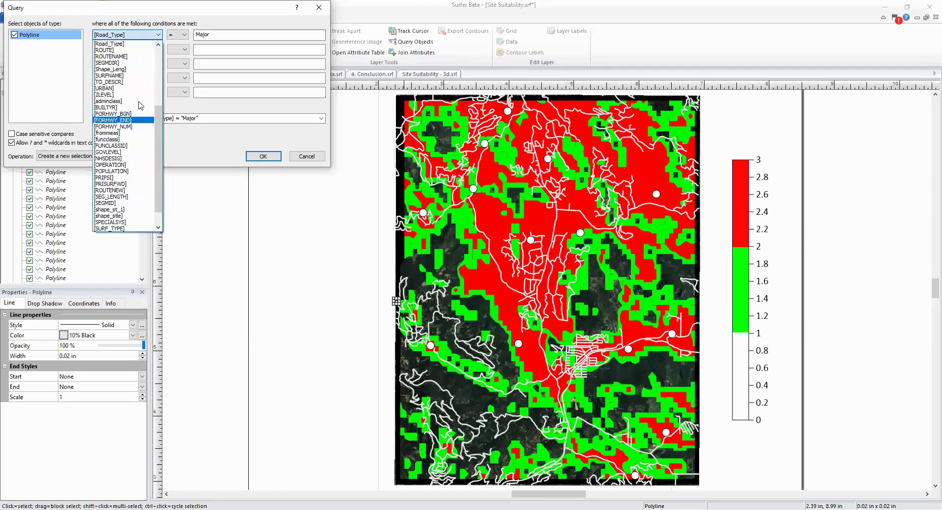
left_click(122, 44)
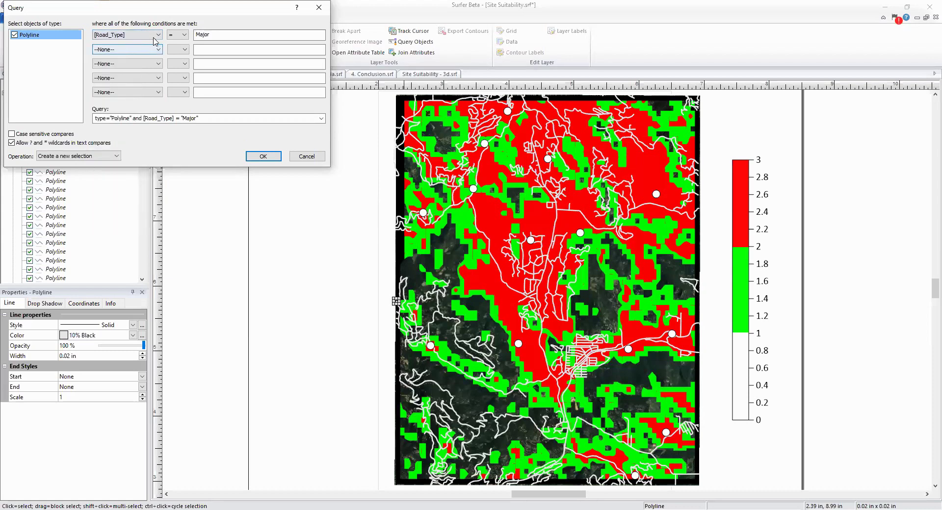
left_click(185, 36)
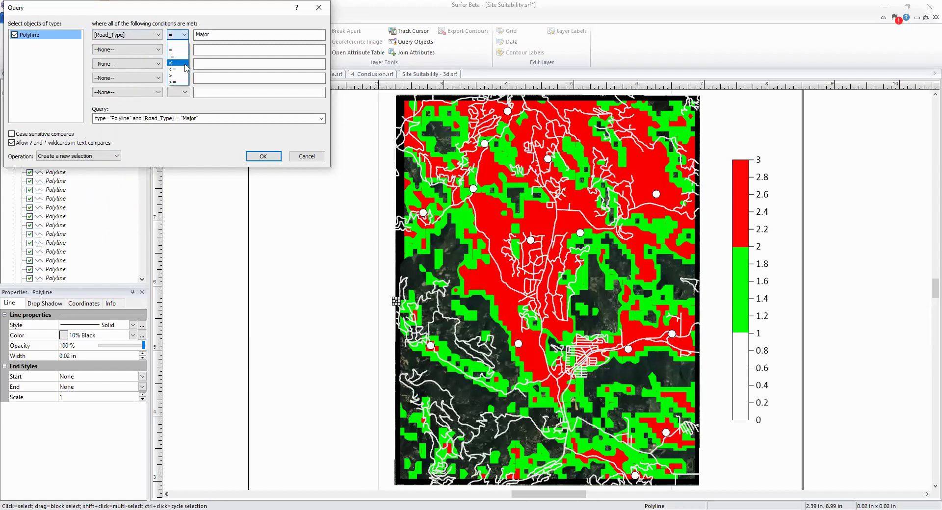
left_click(185, 40)
left_click(209, 34)
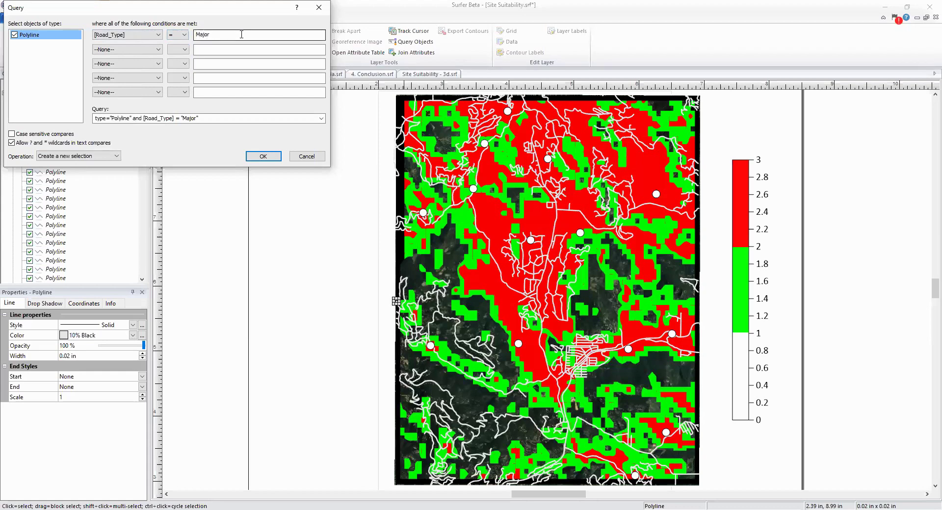
left_click_drag(237, 34, 183, 34)
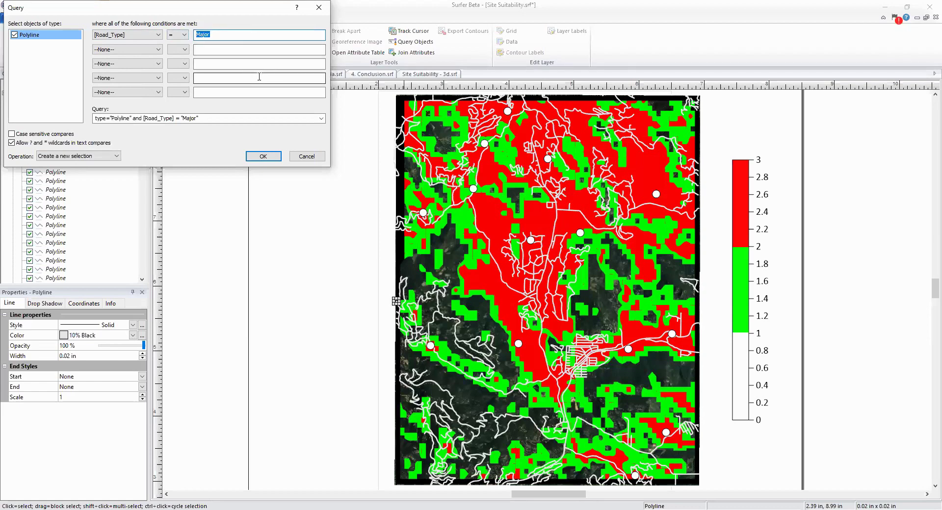
type("Majo")
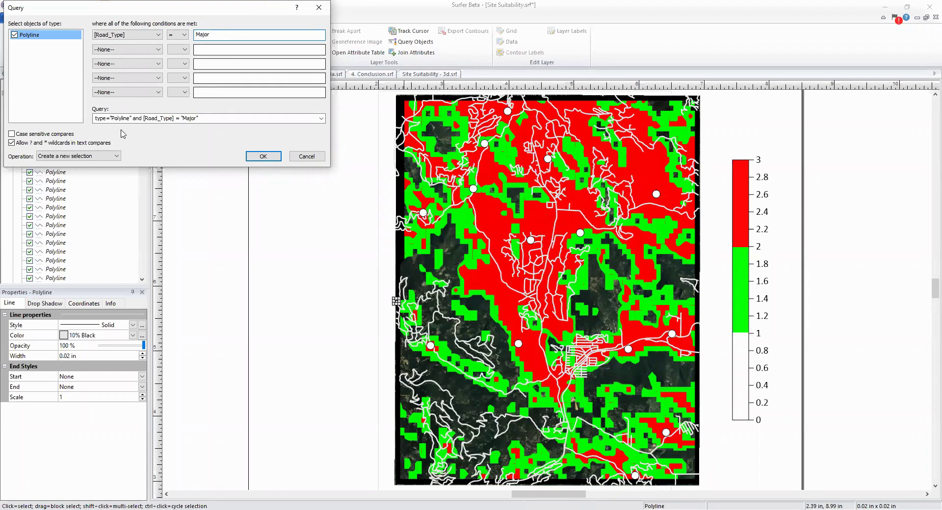
- Set the query operation to Copy to new layer and run it, skipping rows with incompatible data types
left_click(106, 157)
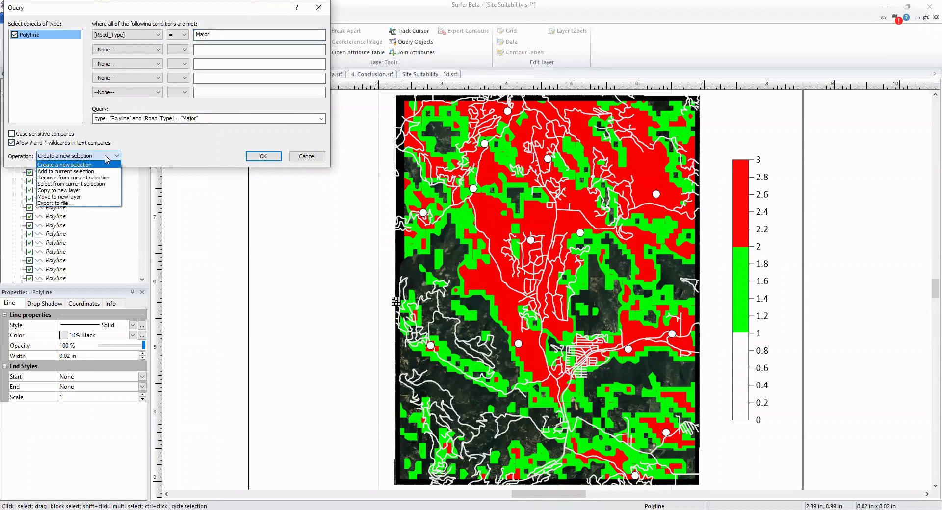
left_click(105, 190)
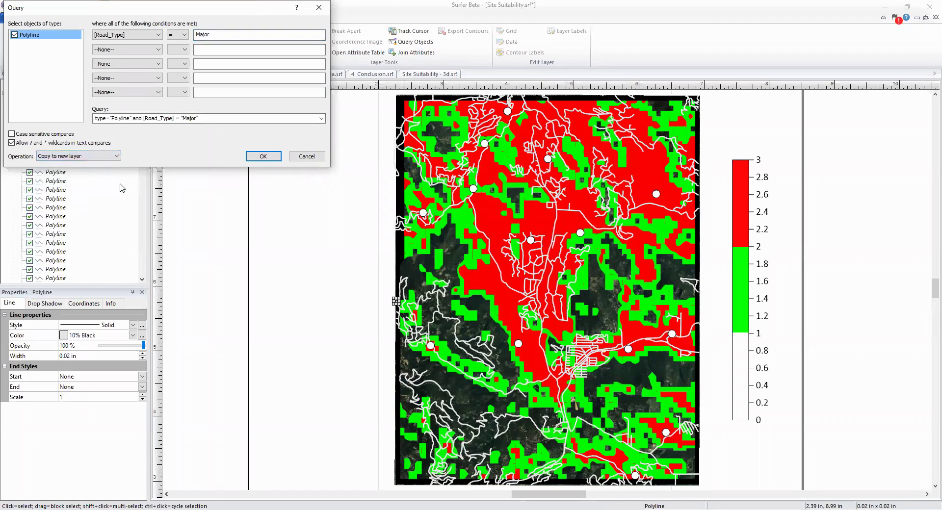
left_click(264, 156)
left_click(198, 128)
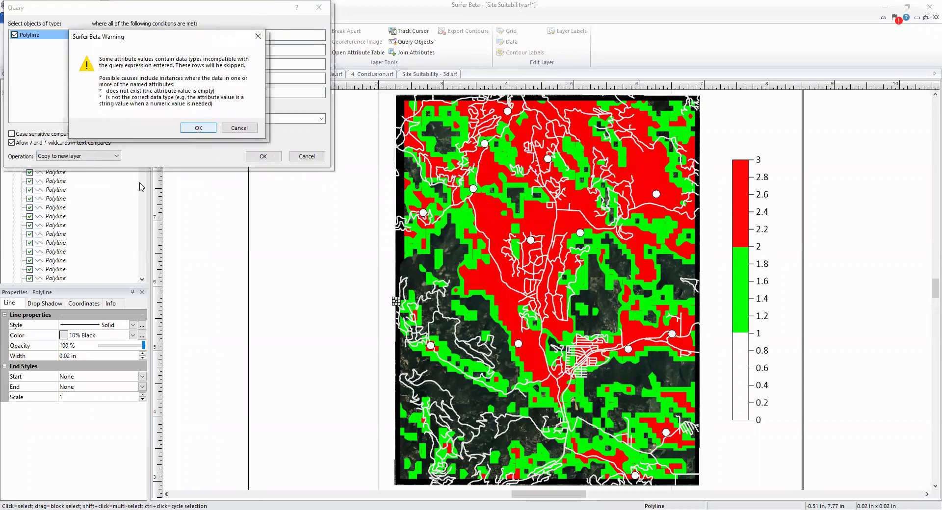
- Expand the Query Results layer and check several of its polylines individually on the map
left_click(53, 137)
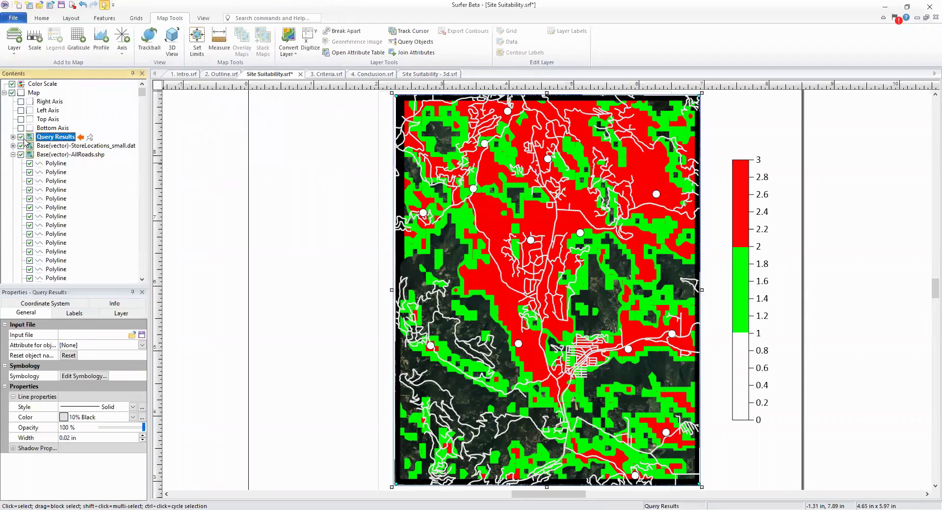
left_click(13, 137)
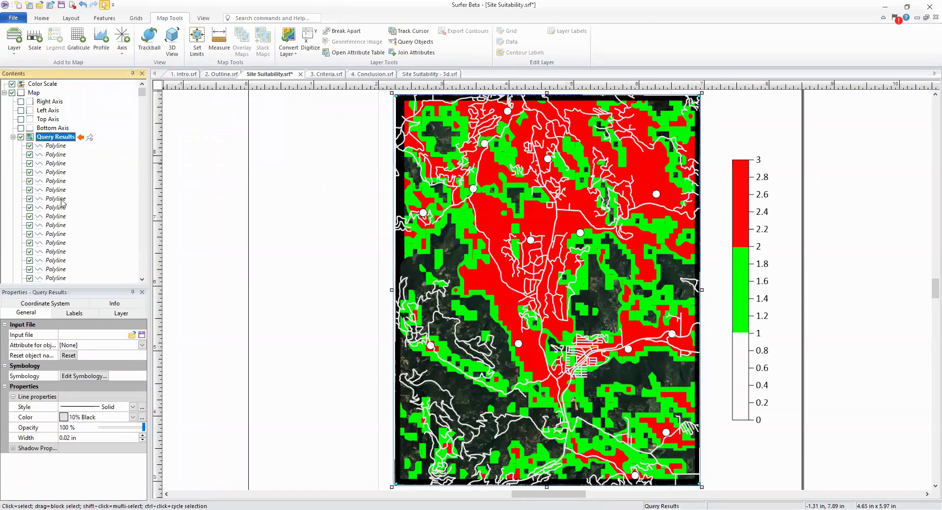
left_click(56, 172)
left_click(57, 216)
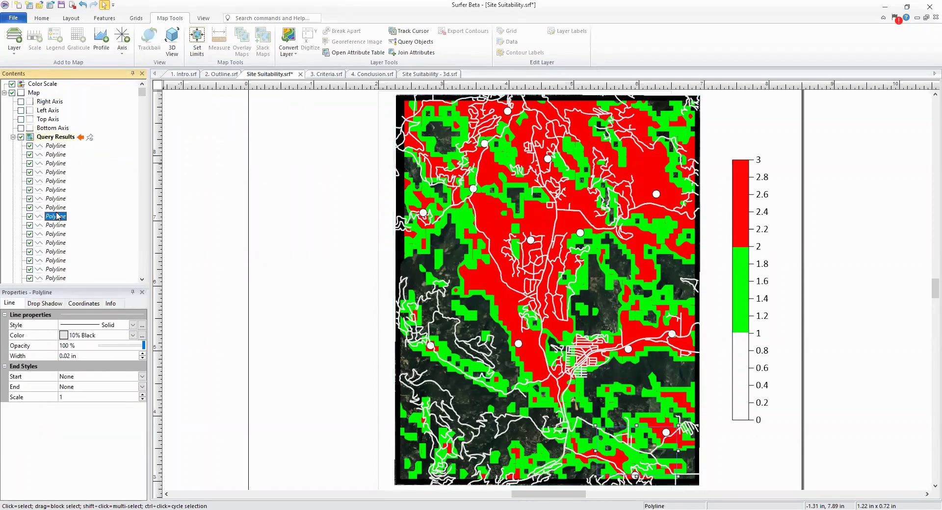
left_click(60, 234)
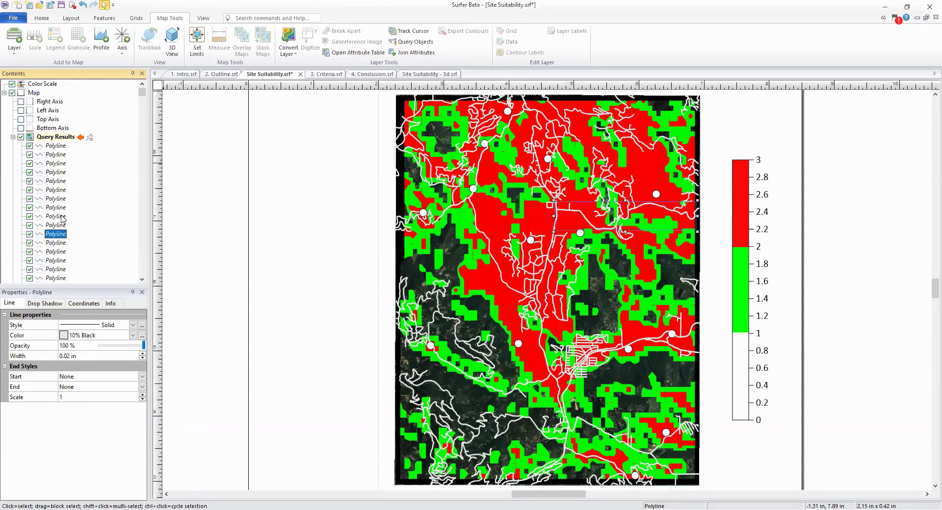
left_click(57, 191)
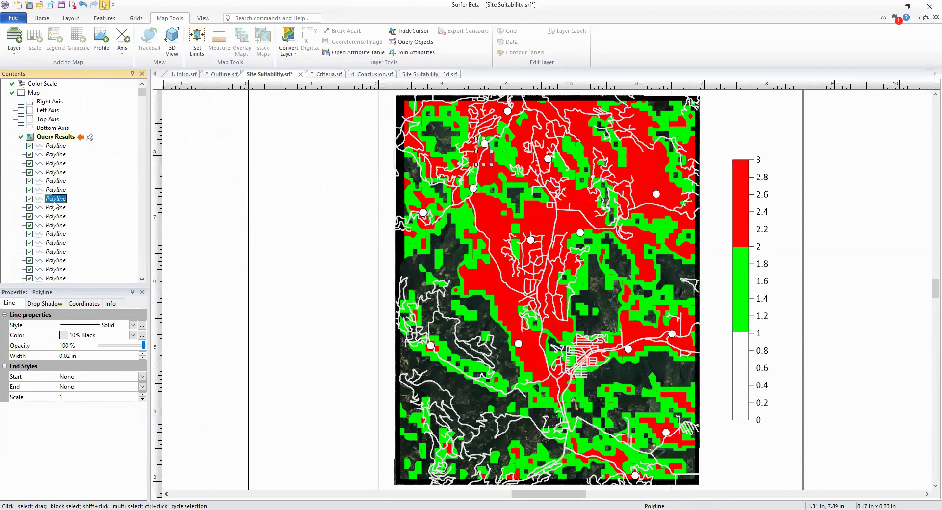
- Select all the polylines in the Query Results layer, from the first to the last
left_click(56, 146)
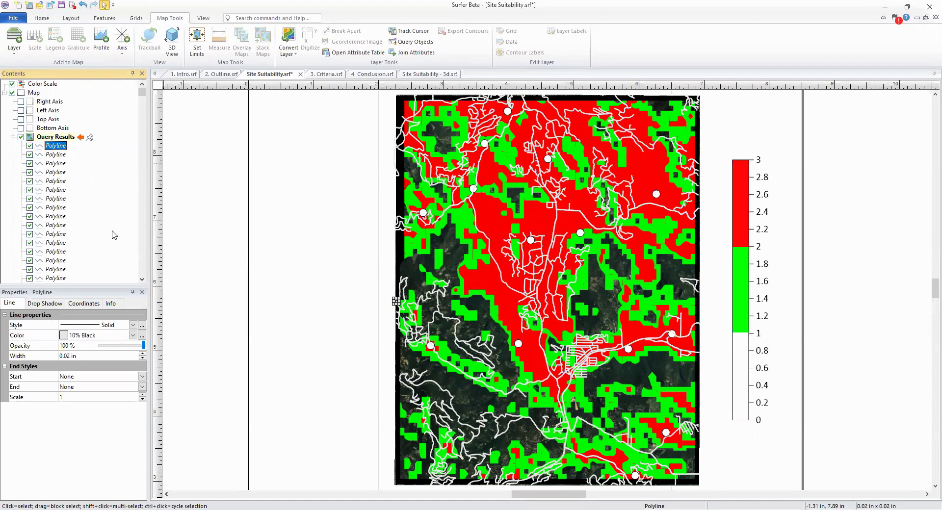
scroll(99, 221, "down", 1)
scroll(99, 219, "down", 4)
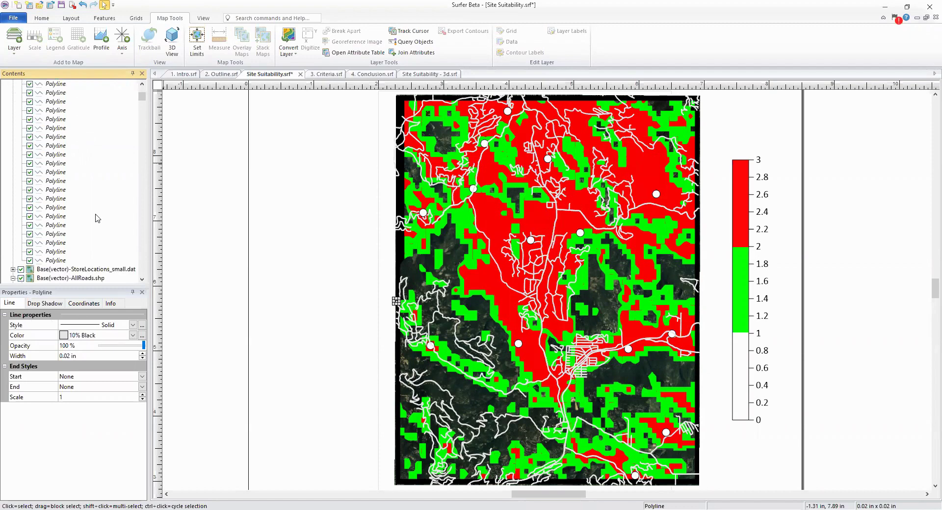
left_click(59, 208, "shift")
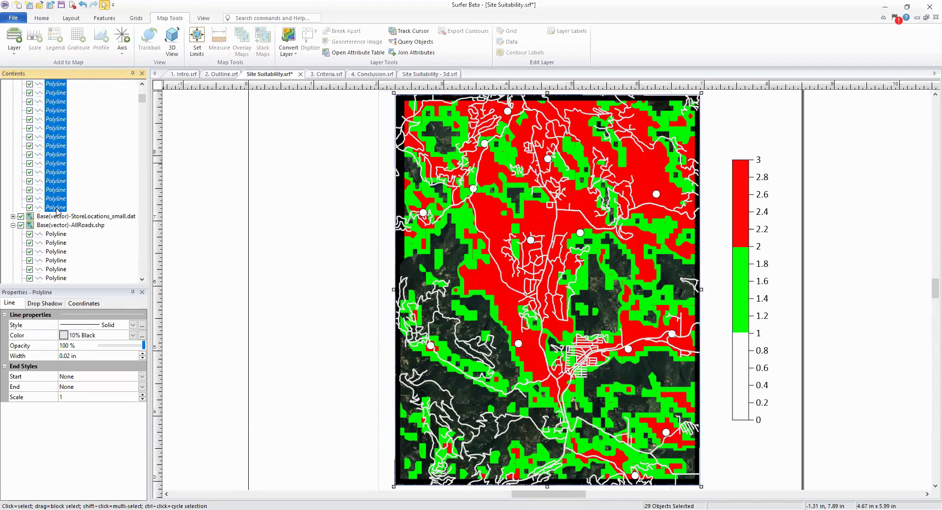
scroll(91, 211, "up", 4)
scroll(90, 213, "up", 1)
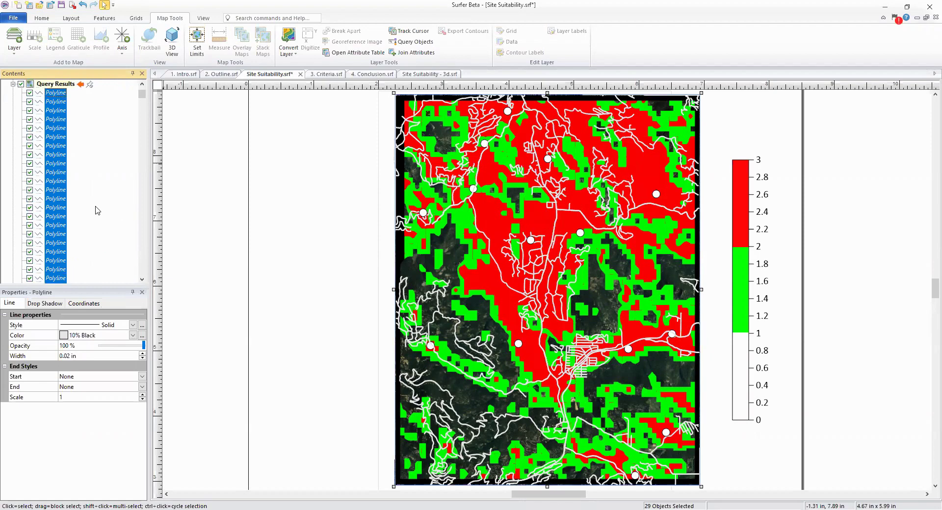
scroll(101, 182, "up", 3)
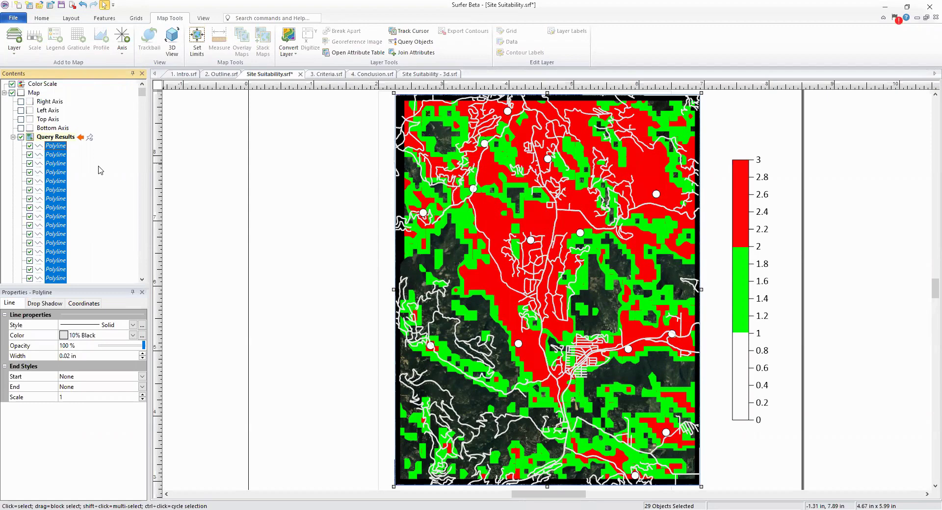
- Create 1 buffer at a distance of 1000 around the selected major-road polylines, with overlapping buffer polygons combined
left_click(112, 23)
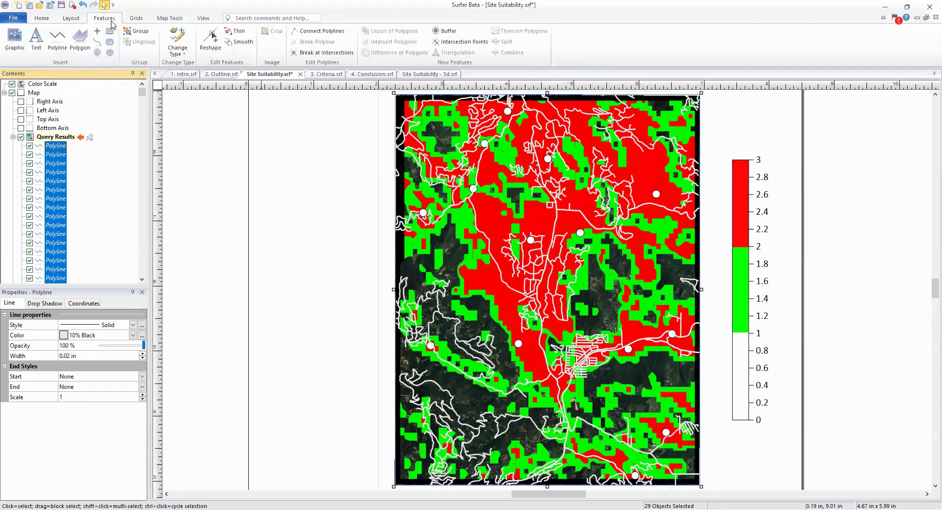
left_click(448, 35)
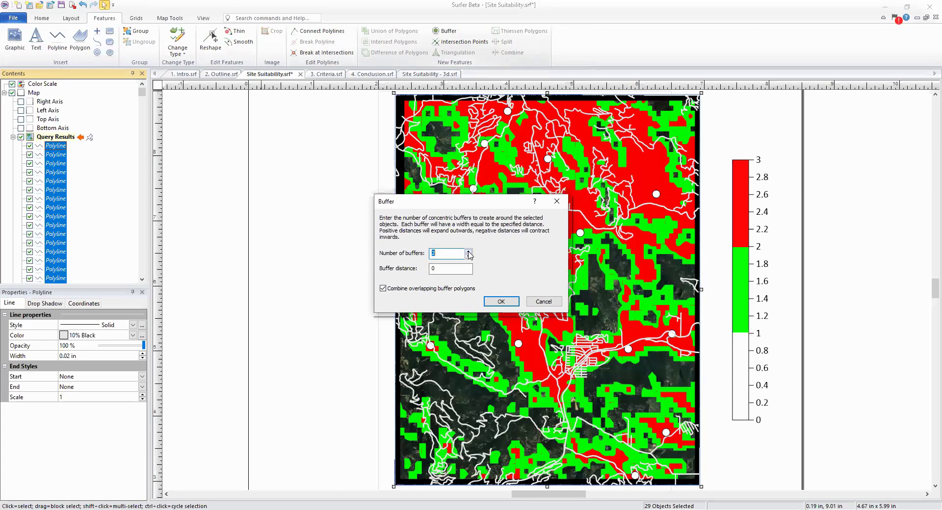
left_click(469, 257)
left_click(434, 269)
double_click(434, 269)
type("1000")
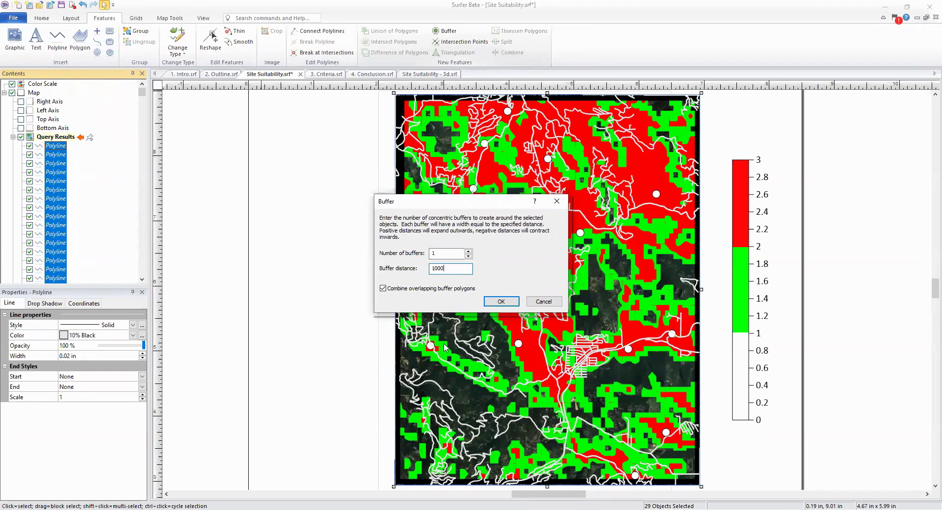
left_click(495, 303)
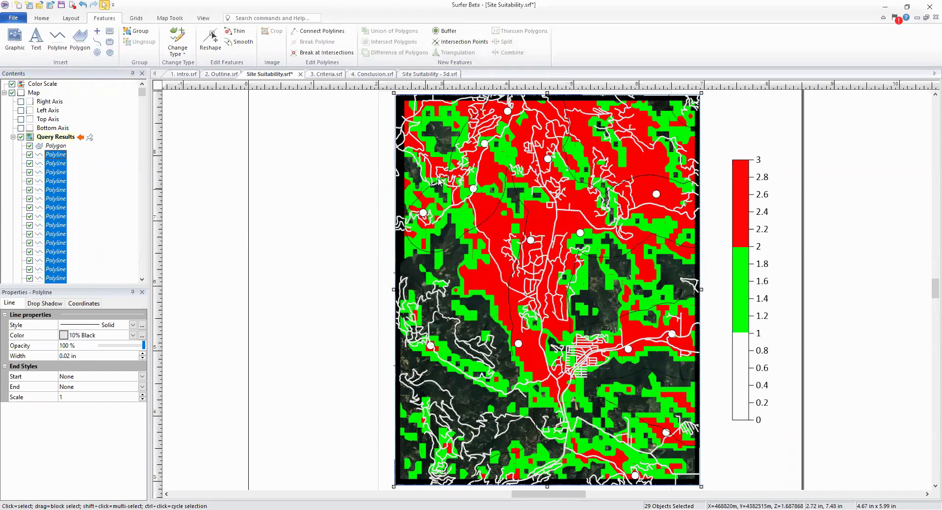
- Give the buffer polygon in the Query Results layer a yellow outline with a width of 0.02 in
left_click(49, 147)
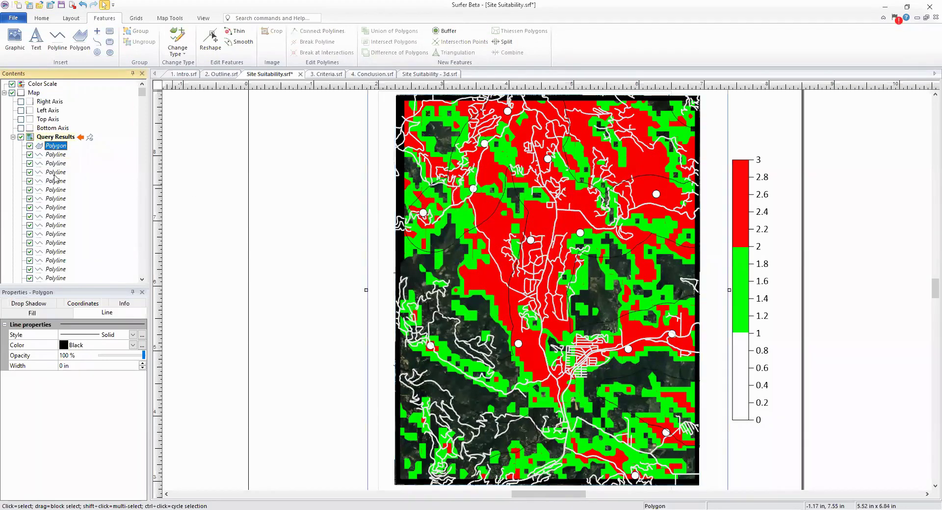
left_click(133, 345)
left_click(108, 373)
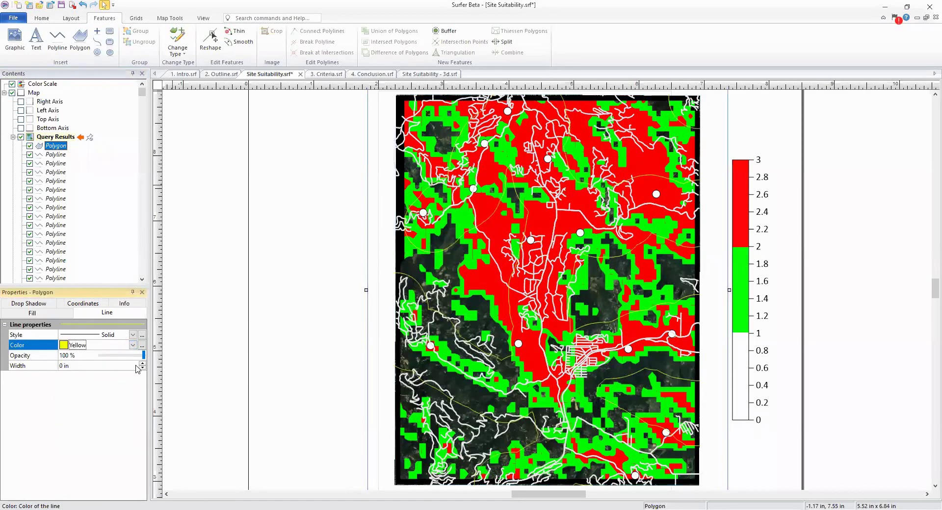
left_click(143, 366)
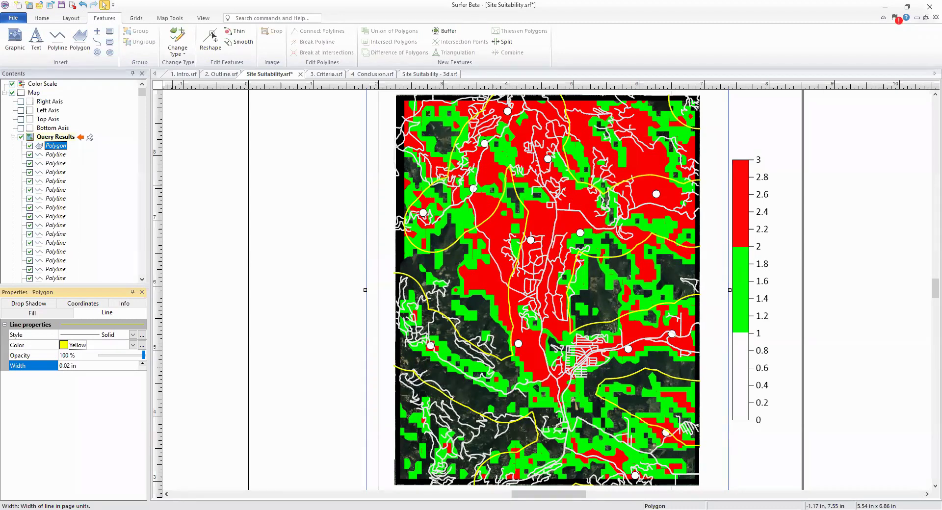
- With the buffer polygon selected, start Assign NoData and load Target_Combo.grd as the input grid
left_click(58, 146)
left_click(39, 145)
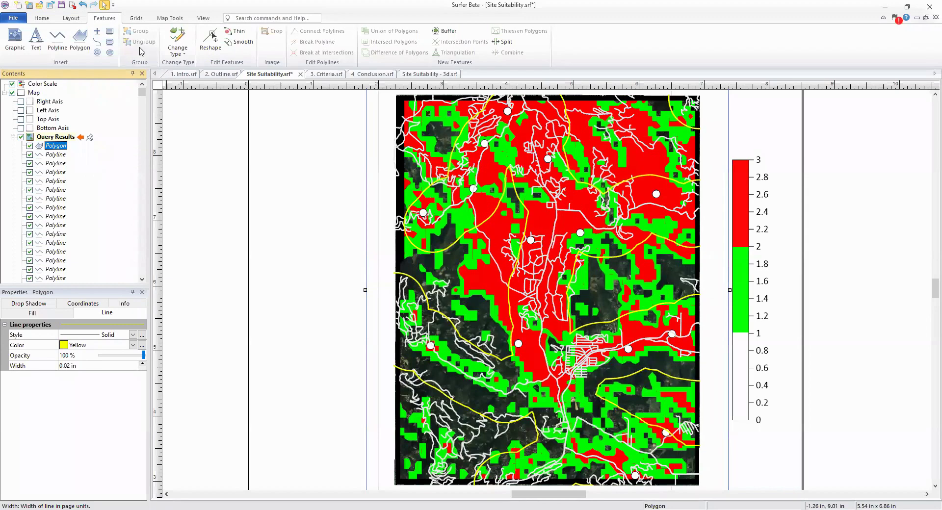
left_click(135, 18)
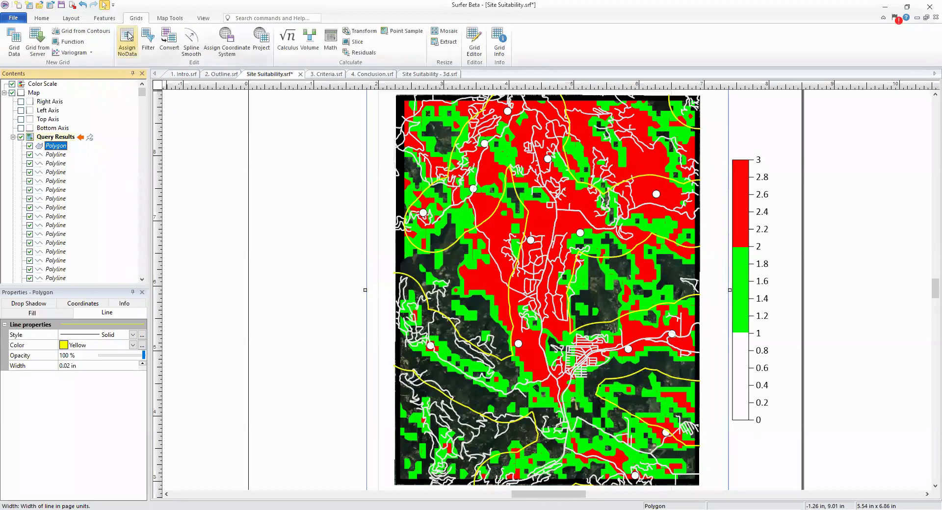
left_click(127, 37)
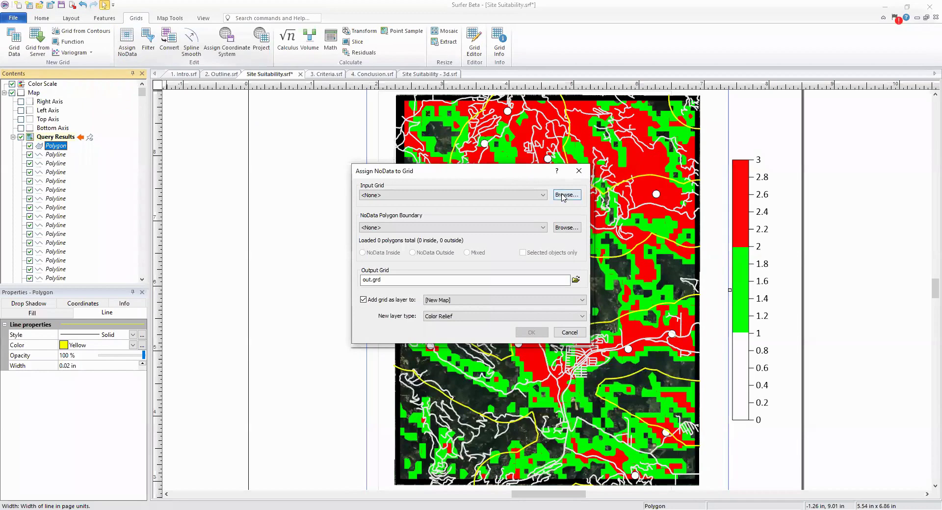
left_click(563, 195)
left_click(411, 240)
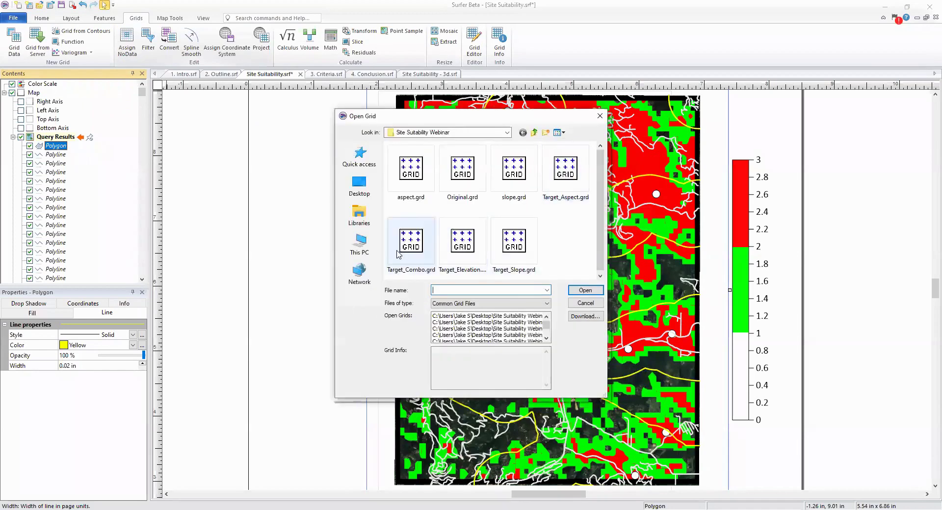
left_click(577, 292)
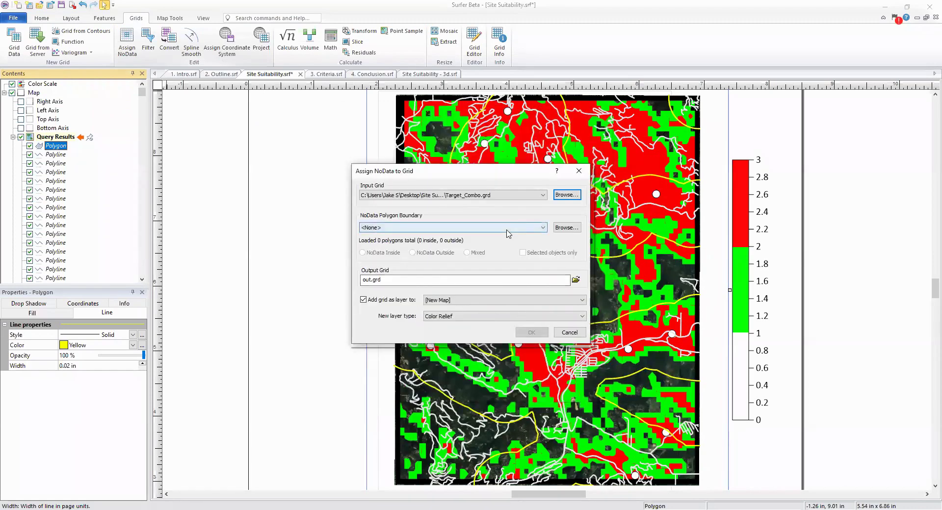
- Set the NoData polygon boundary to Query Results, limited to selected objects only, with NoData assigned outside
left_click(507, 229)
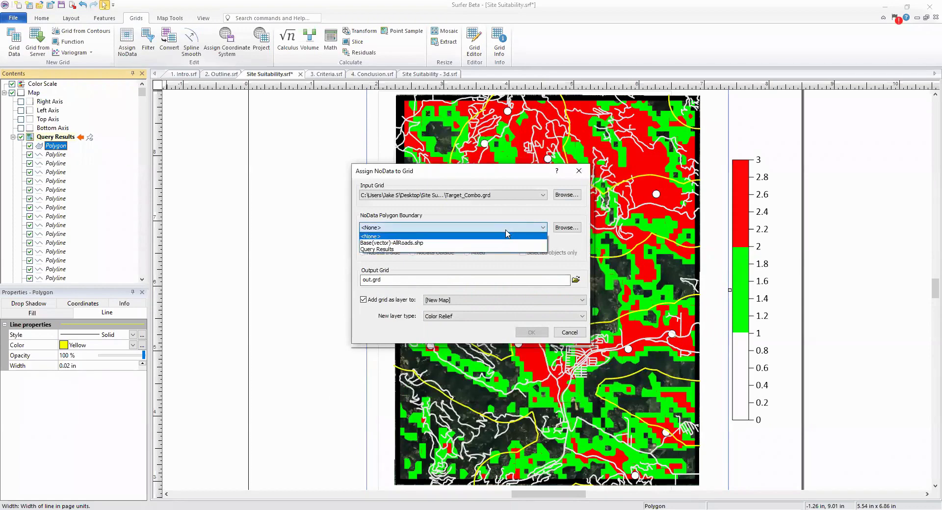
left_click(439, 250)
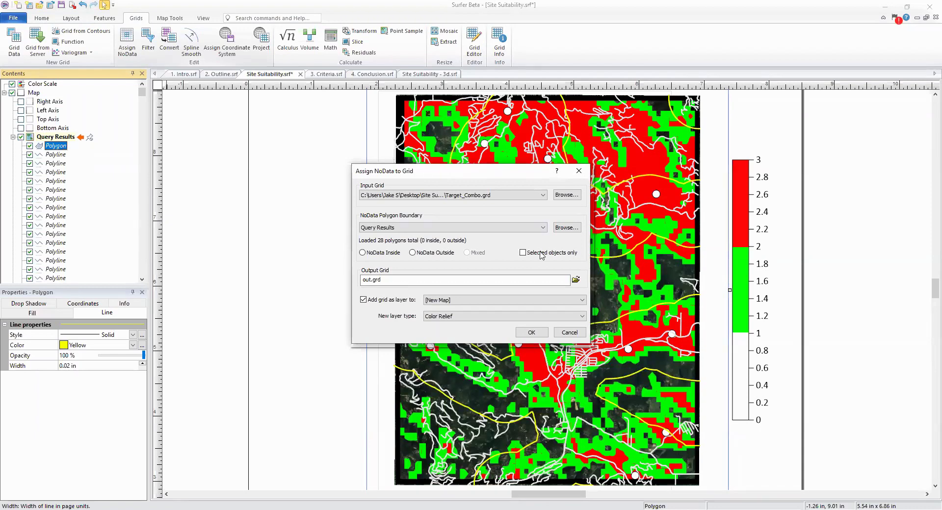
left_click(523, 253)
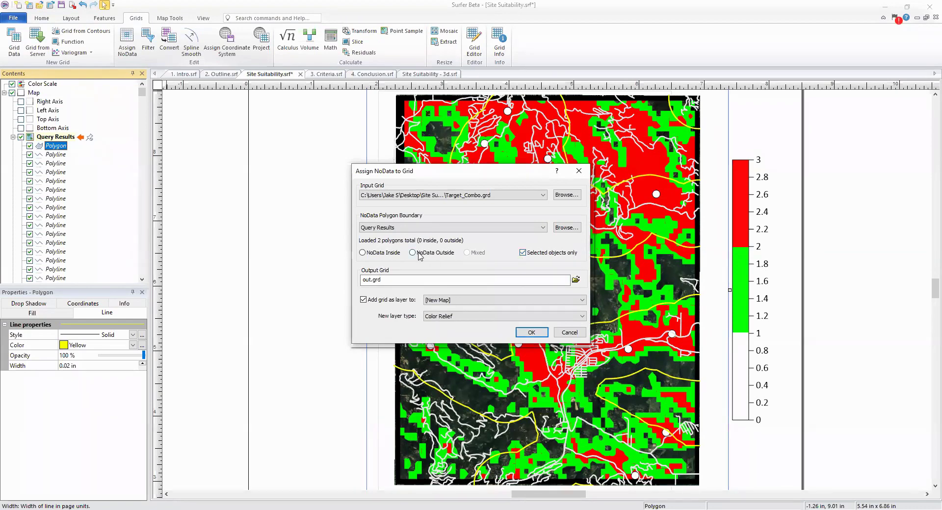
left_click(413, 253)
- Name the output grid Target_Final.grd and create it as a Color Relief layer in the existing Map
left_click(455, 300)
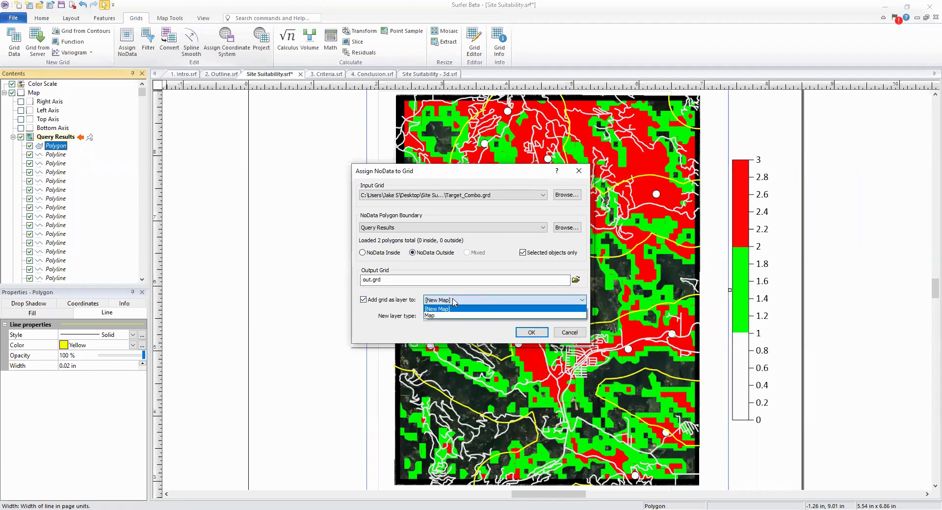
left_click(454, 315)
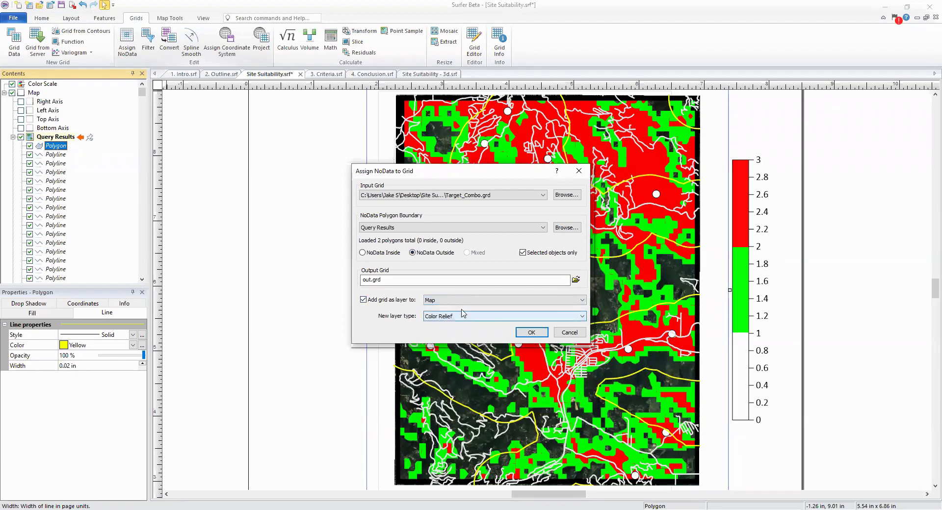
left_click(368, 280)
key("BackSpace")
key("BackSpace")
key("BackSpace")
type("Target_Final")
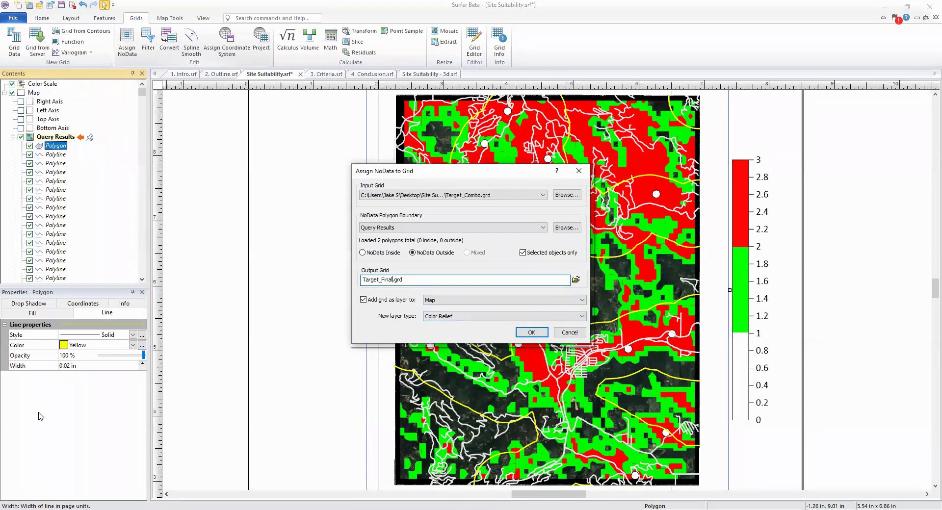
left_click(531, 333)
left_click(526, 282)
- Collapse the Query Results and AllRoads layers and move the Target_Final color relief layer directly above Target_Combo
left_click(14, 138)
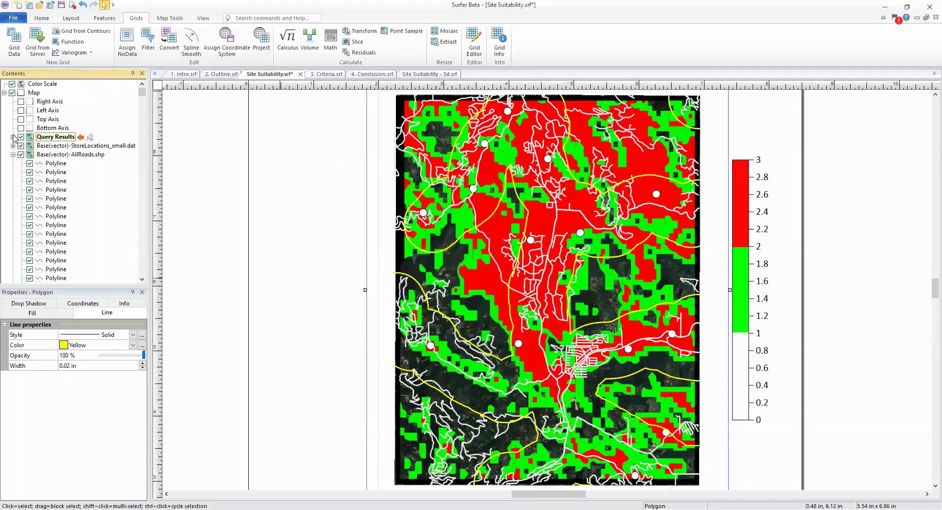
left_click(13, 154)
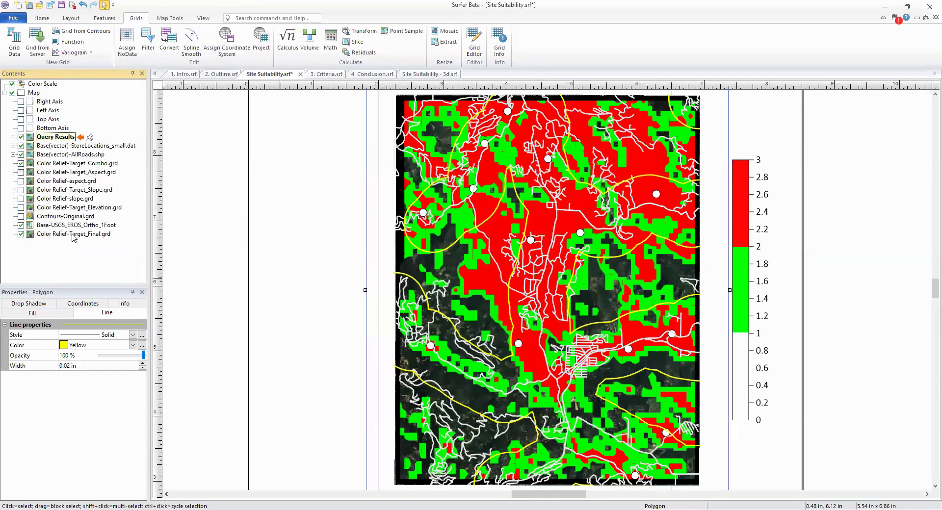
left_click(73, 234)
left_click_drag(72, 234, 70, 161)
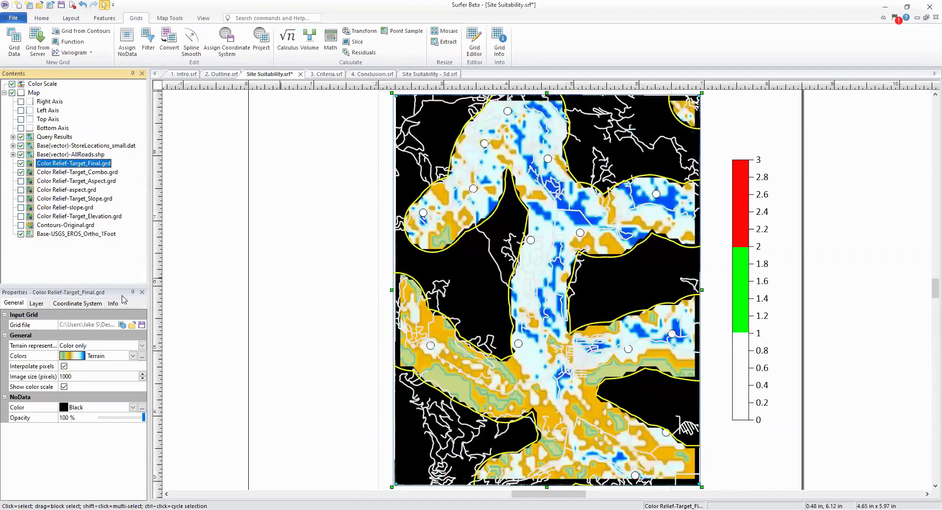
- Set the NoData opacity of the Target_Final layer to 0 % and hide the Target_Combo layer
left_click_drag(144, 420, 94, 423)
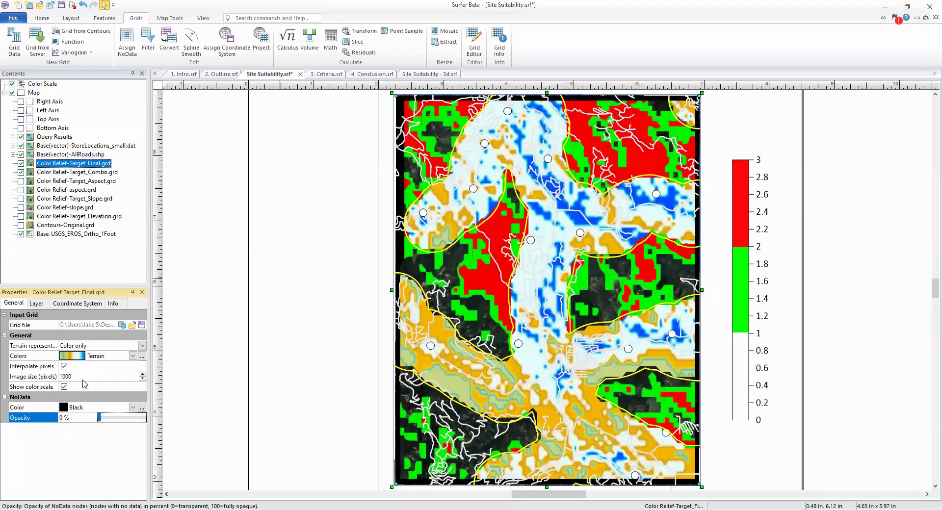
left_click(21, 172)
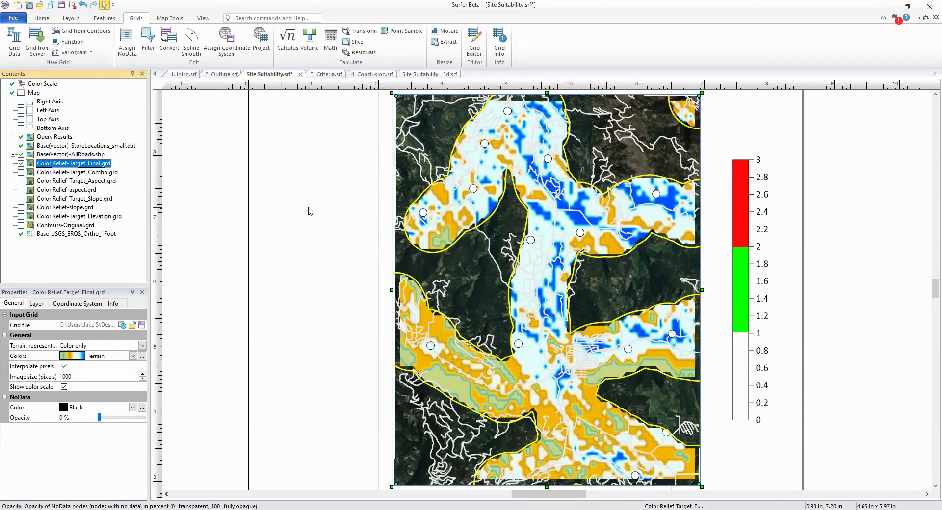
- Save the custom colormap of the Target_Combo layer as out.clr in the Site Suitability Webinar folder
left_click(84, 174)
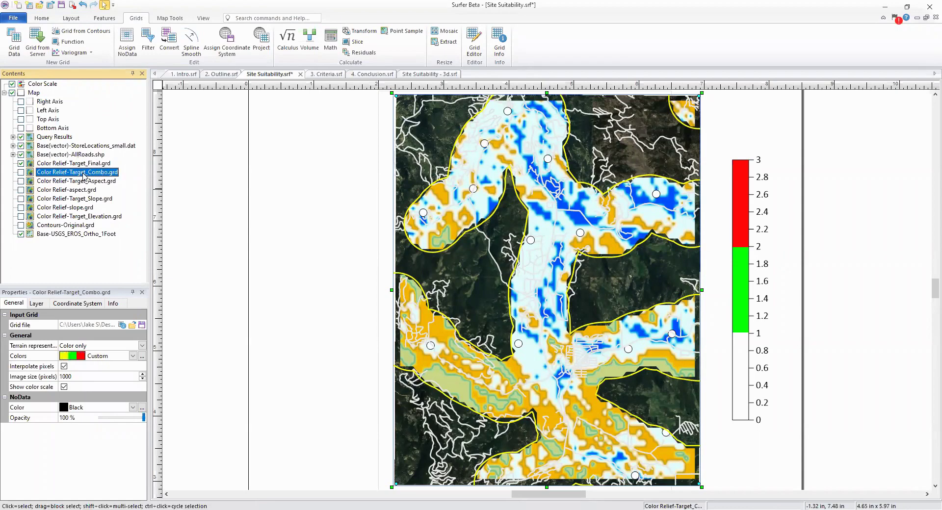
left_click(142, 358)
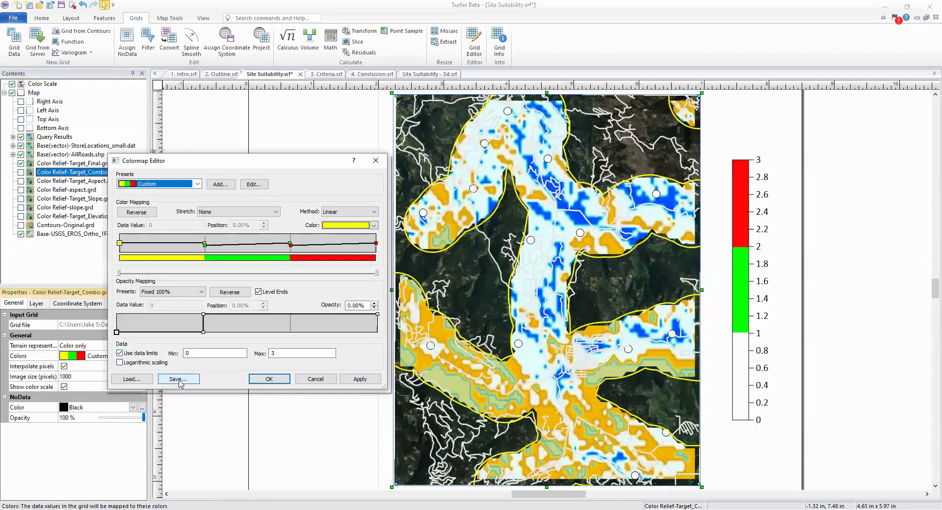
left_click(179, 379)
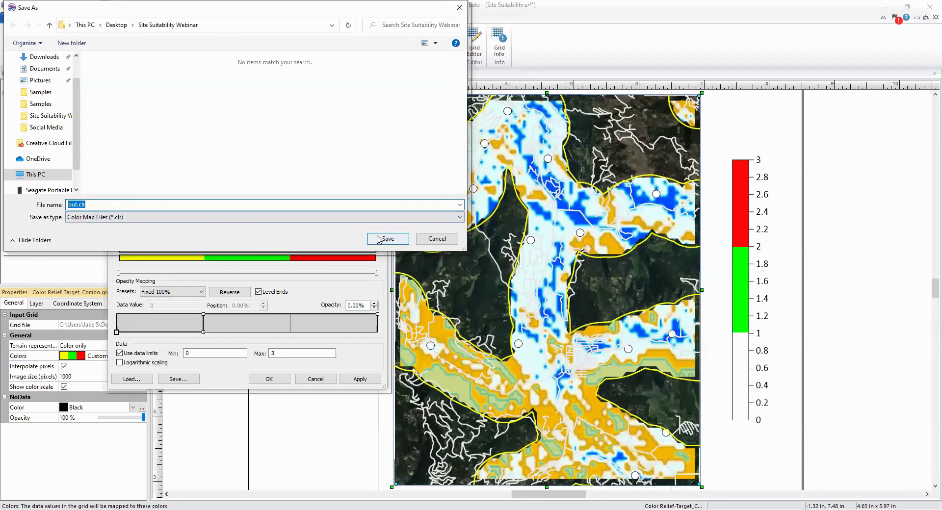
left_click(385, 239)
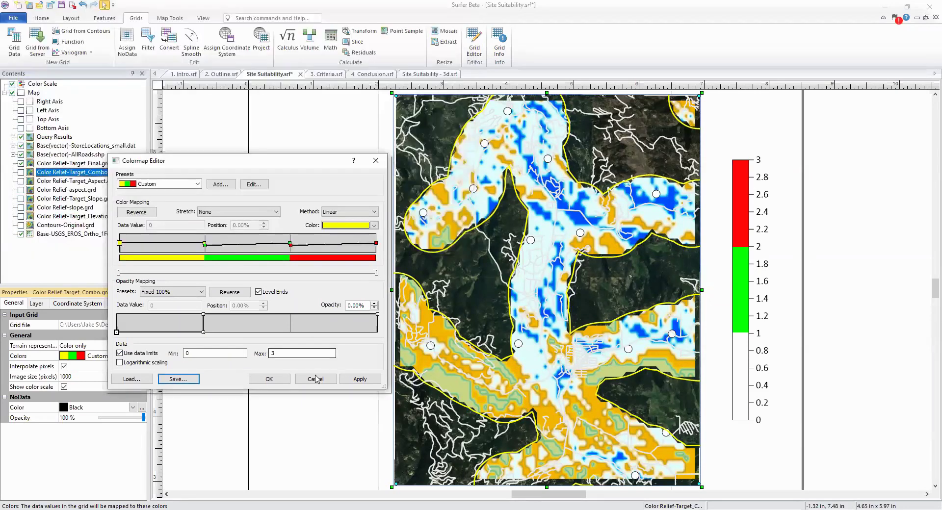
left_click(375, 160)
- Load the out.clr colormap for the Target_Final color relief layer and apply it
left_click(93, 163)
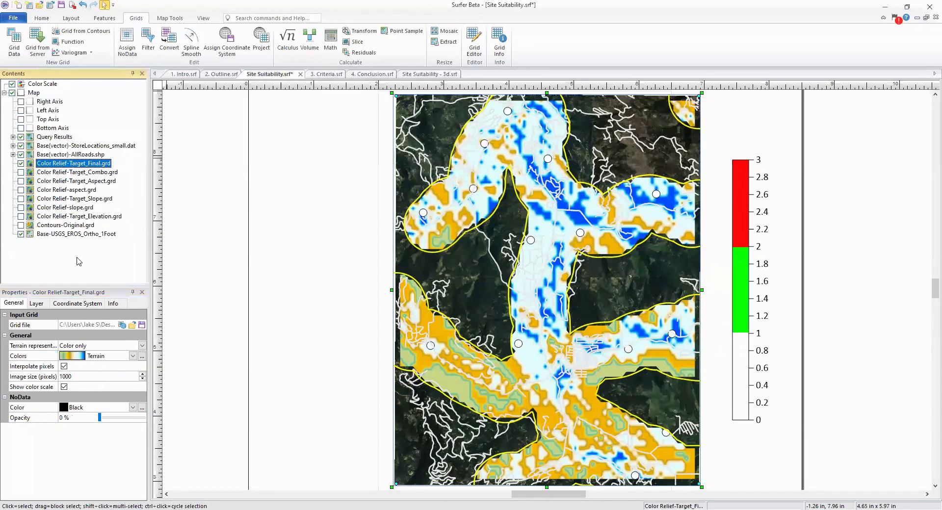
left_click(142, 359)
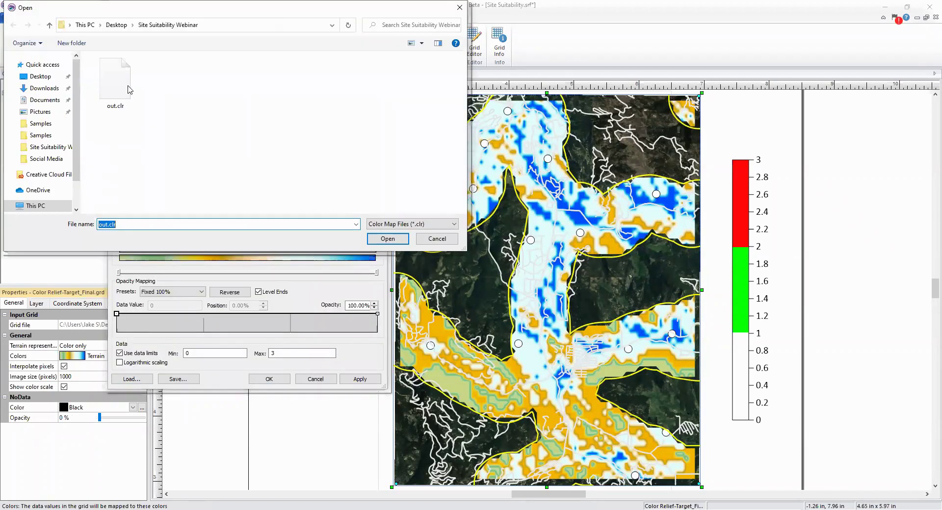
left_click(118, 84)
left_click(388, 239)
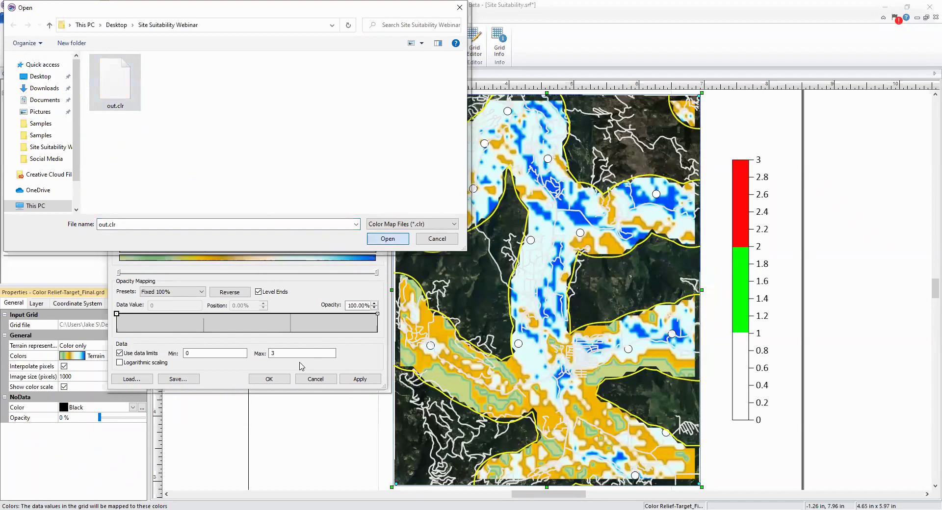
left_click(358, 378)
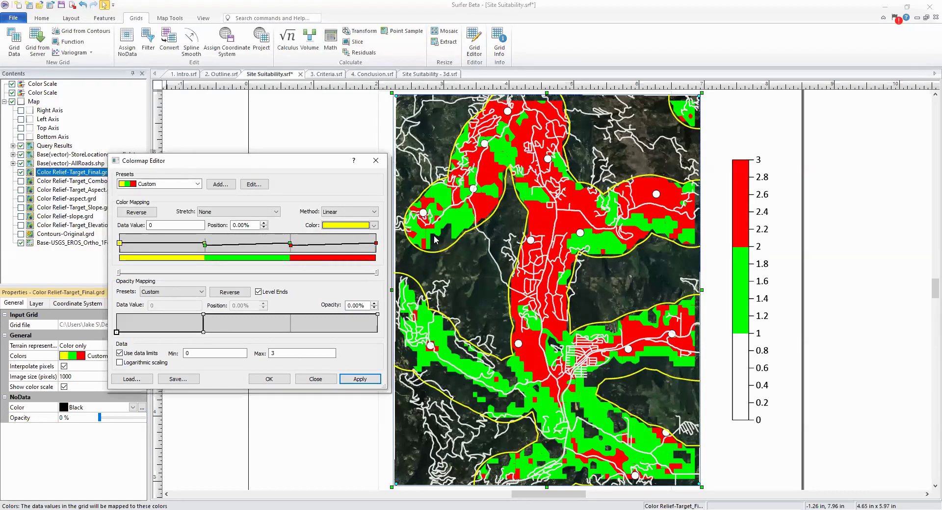
left_click(282, 382)
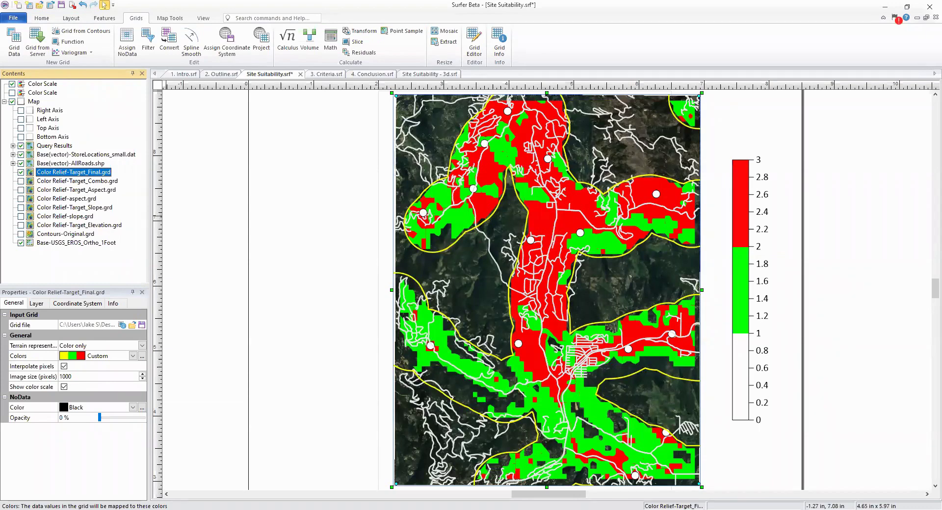
- Review the suitability criteria list in 3. Criteria.srf and return to the Site Suitability map
left_click(327, 75)
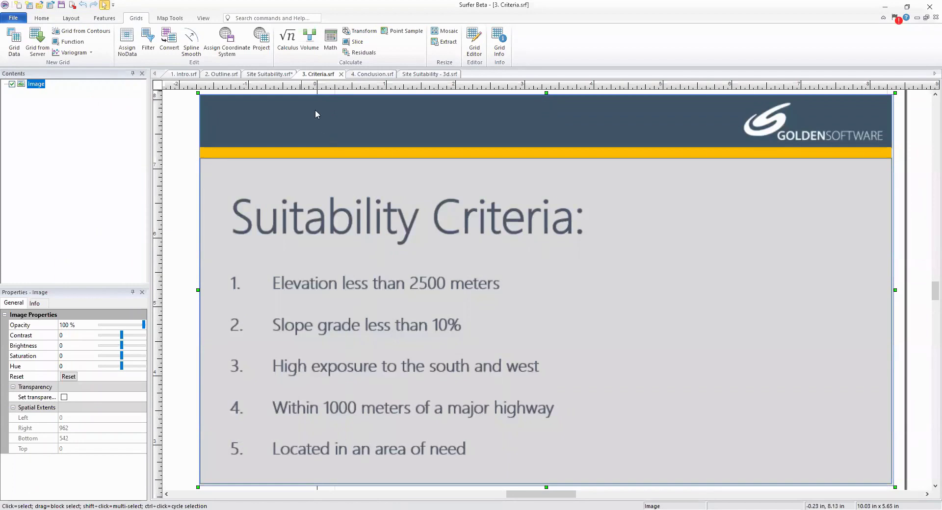
left_click(286, 75)
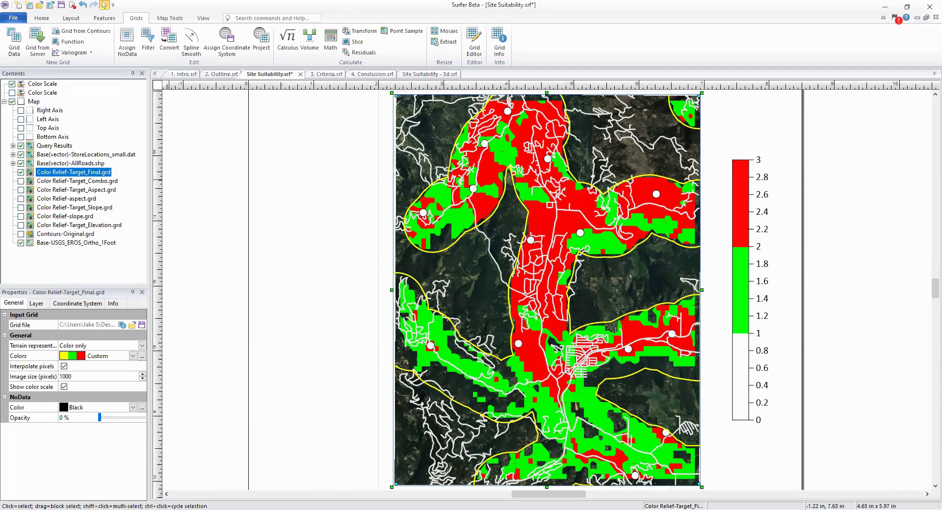
- Select all the points in the StoreLocations_small.dat base layer
left_click(57, 155)
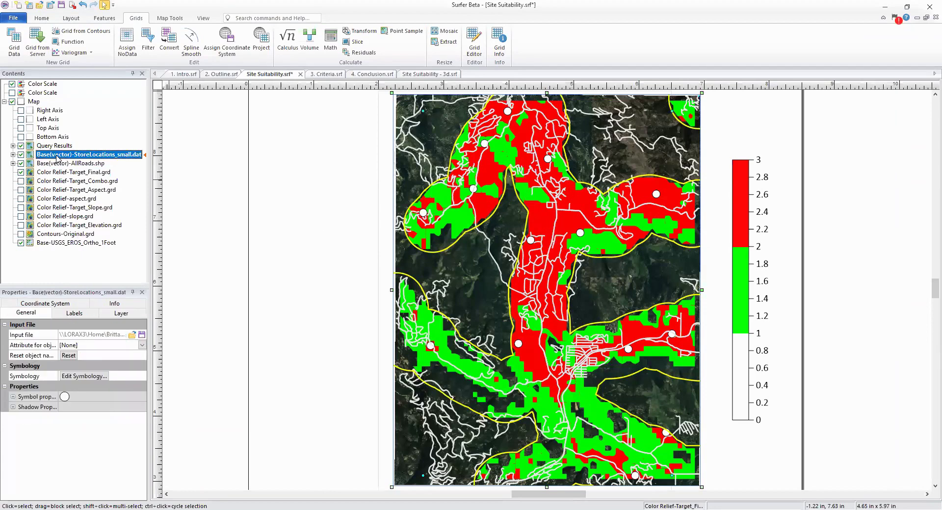
left_click(13, 155)
left_click(59, 163)
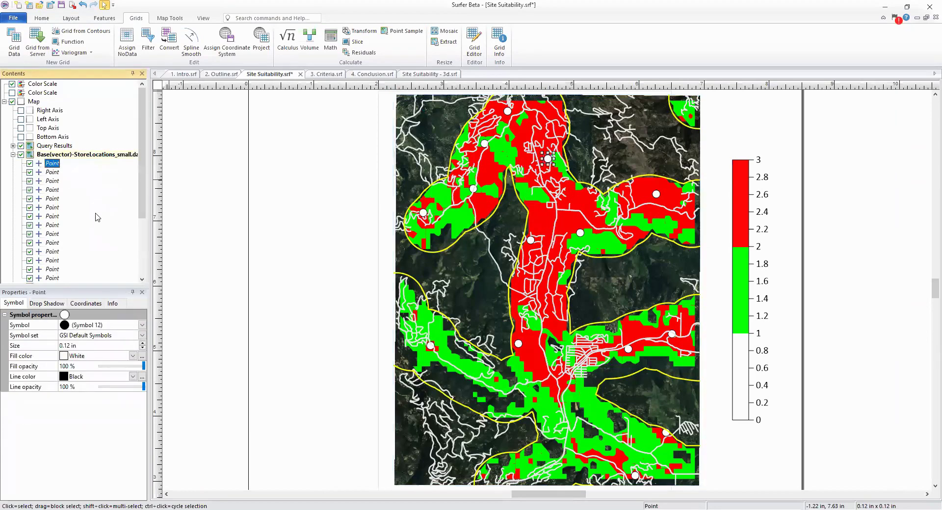
scroll(90, 215, "down", 2)
left_click(52, 225, "shift")
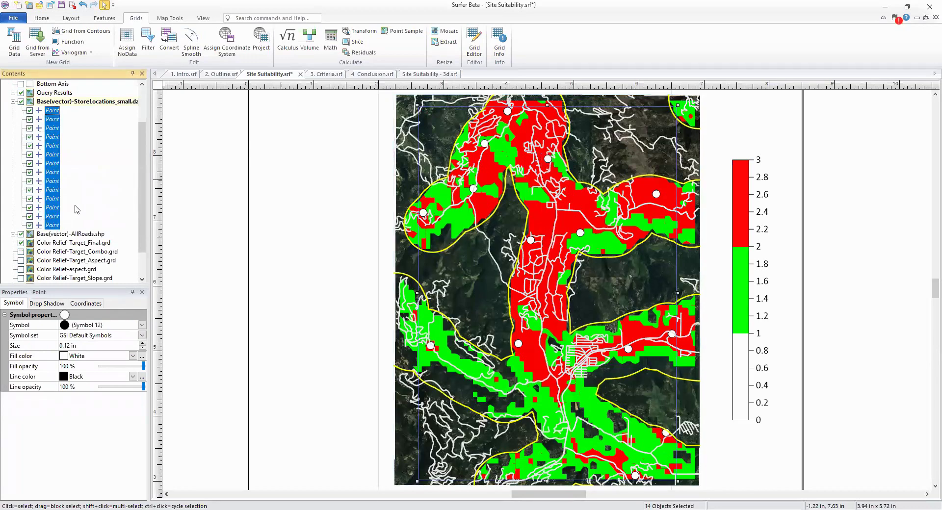
scroll(81, 209, "up", 1)
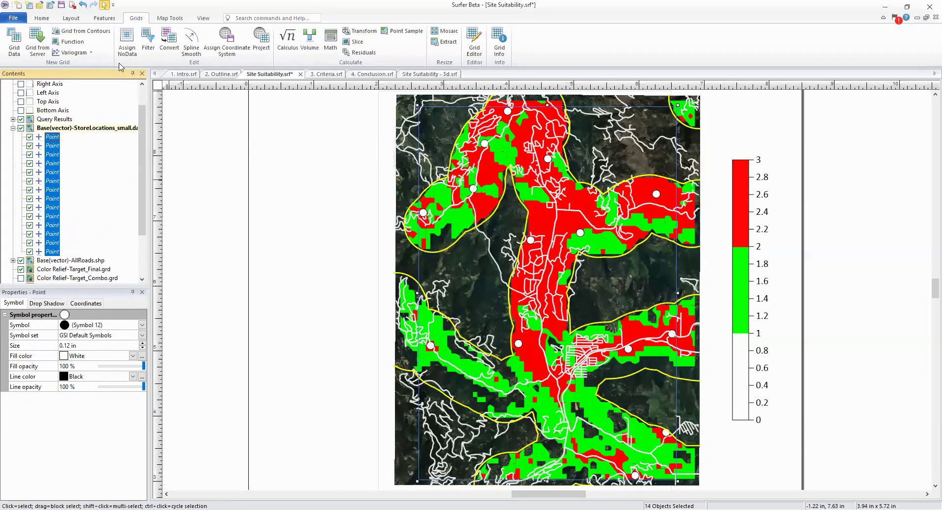
- Create Thiessen polygons from the selected store points in a new base layer, keeping the original points
left_click(107, 21)
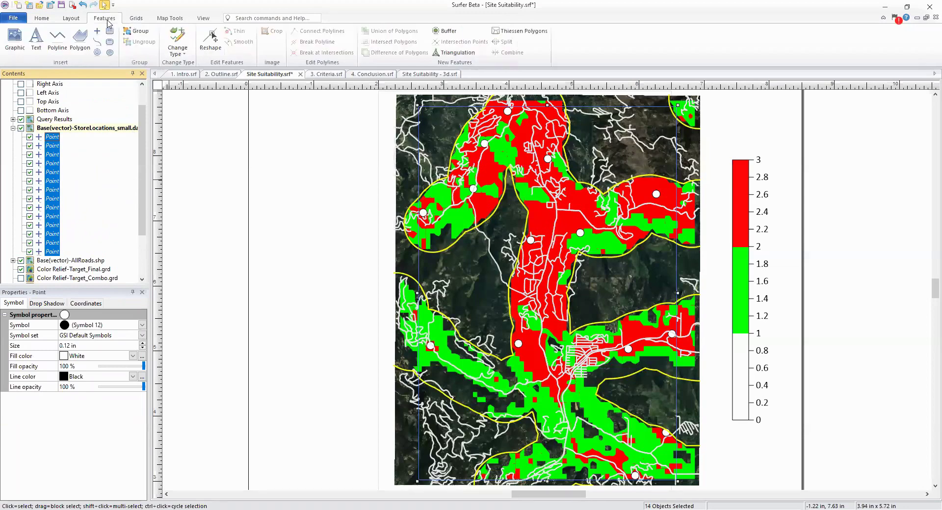
left_click(523, 31)
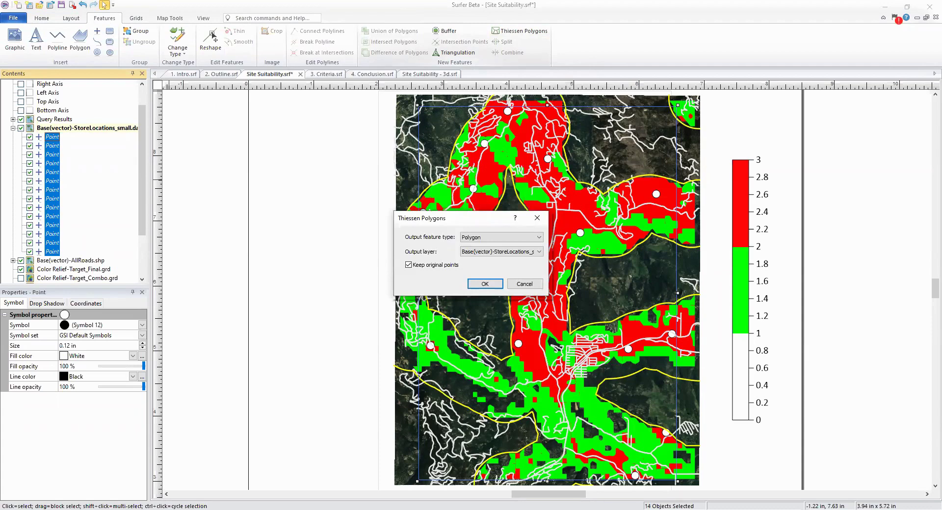
left_click(498, 254)
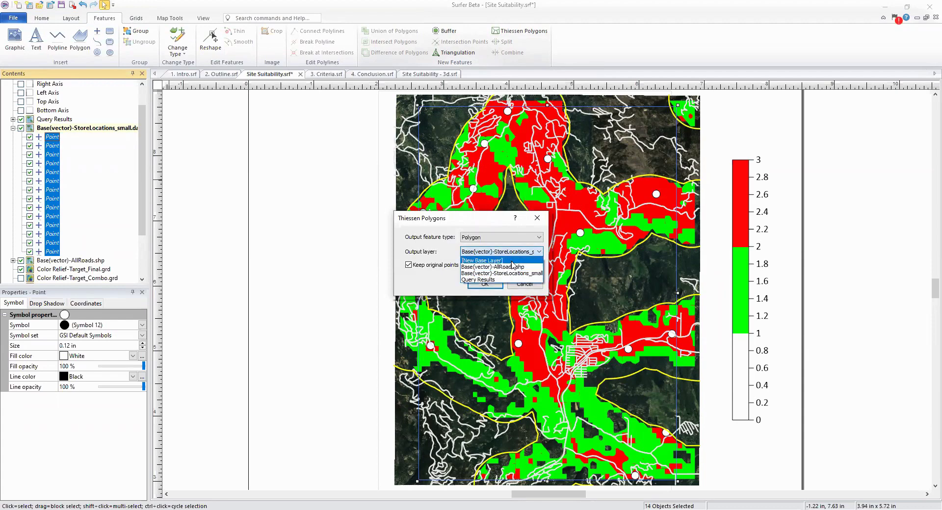
left_click(512, 261)
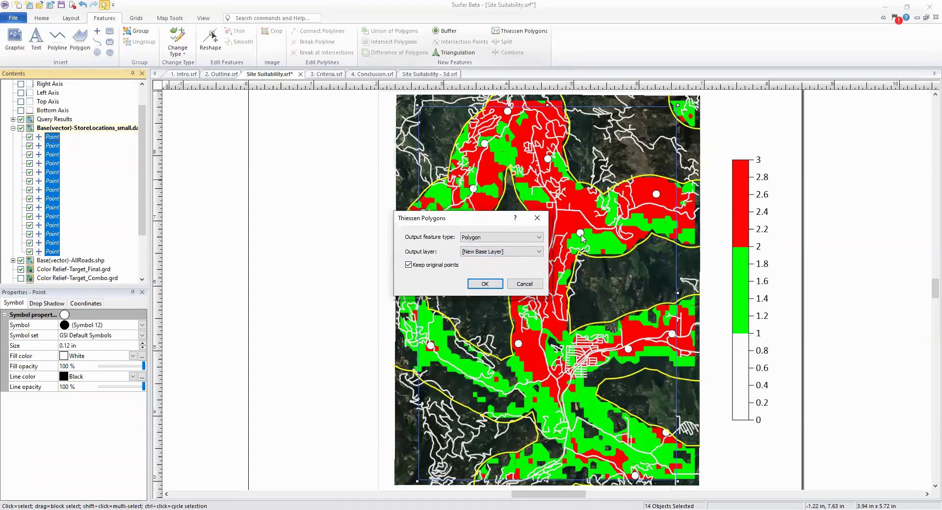
left_click(485, 284)
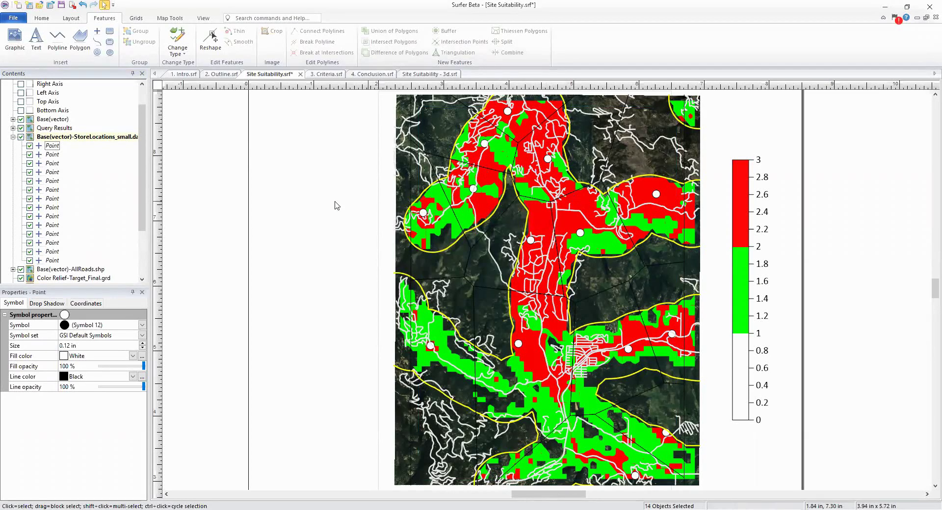
- Set the line color of the new Thiessen polygon base layer to Yellow and collapse the store locations layer
left_click(58, 119)
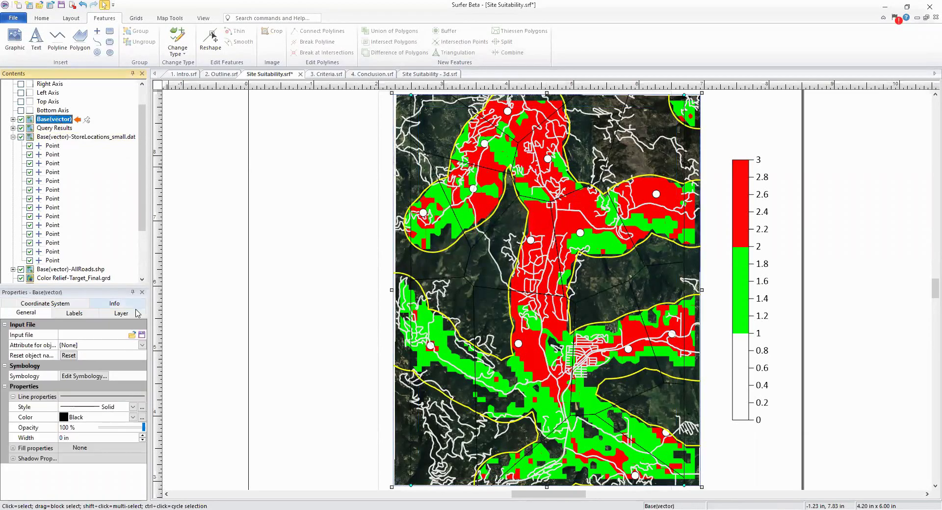
left_click(133, 417)
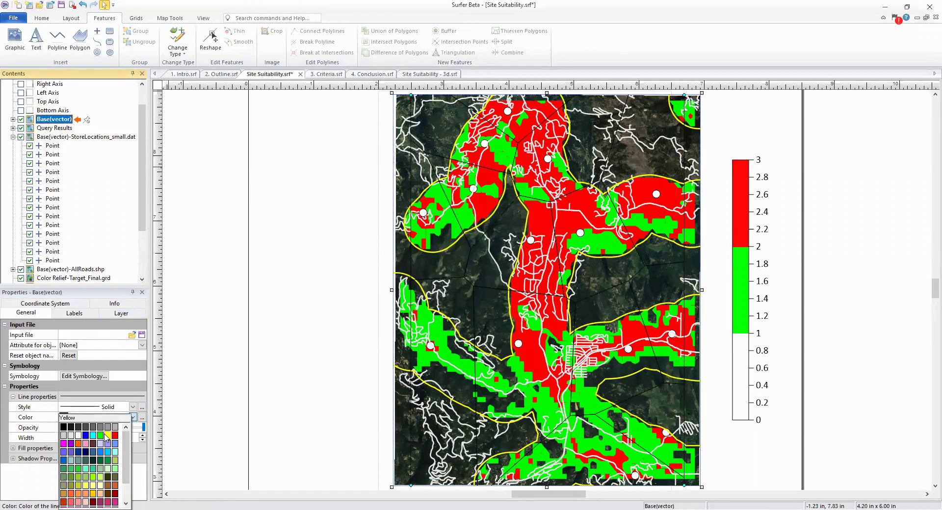
left_click(107, 439)
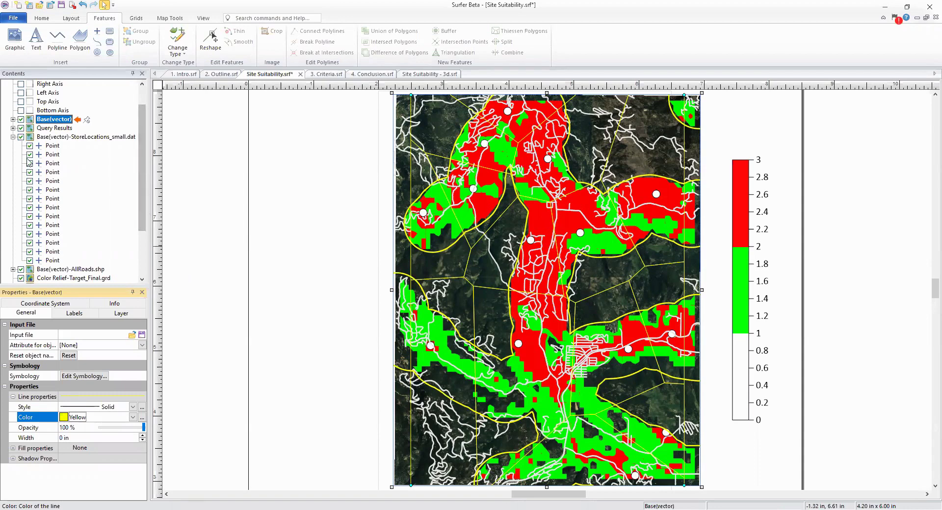
left_click(13, 137)
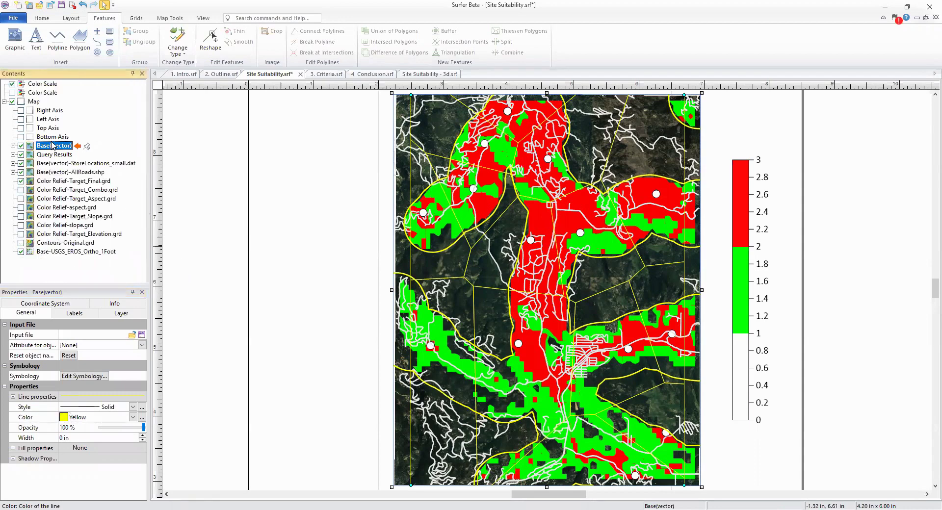
- Add only the Area geometry attribute, in square kilometers, to the attribute table of the Thiessen polygon layer
left_click(177, 17)
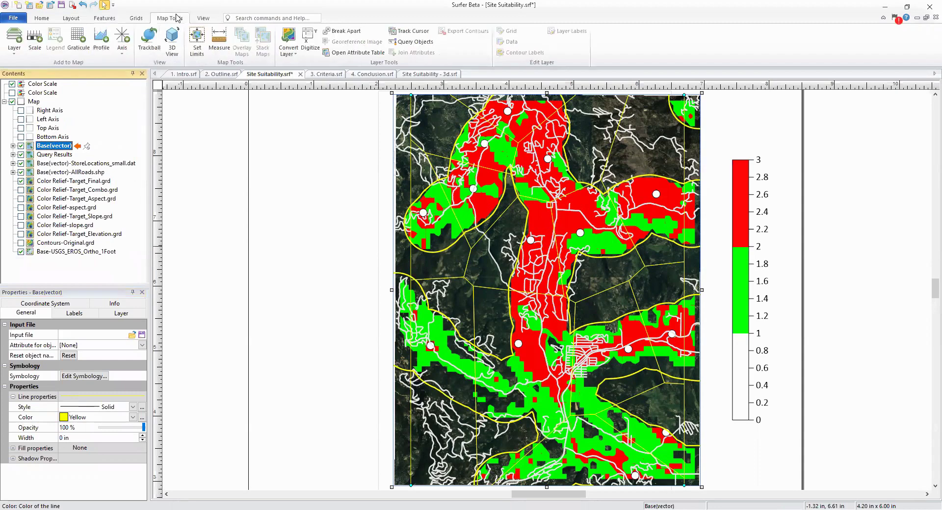
left_click(339, 56)
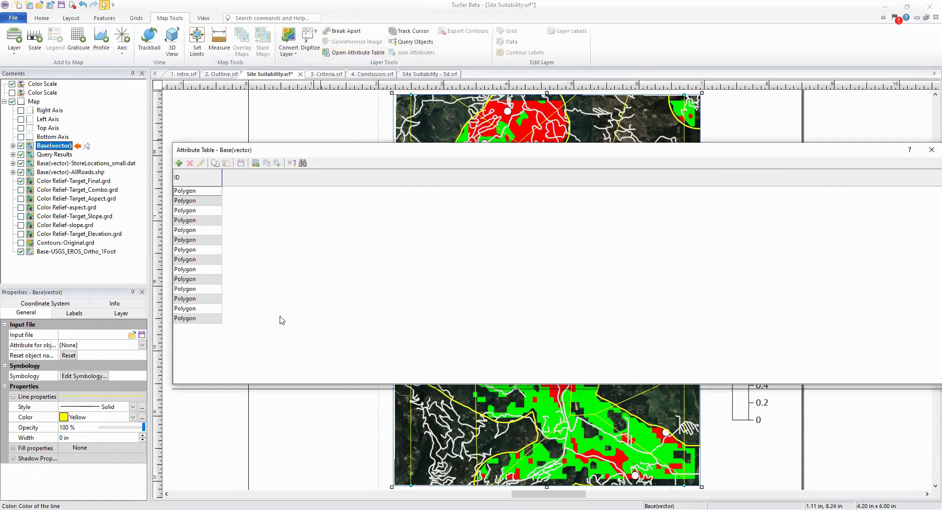
left_click(255, 166)
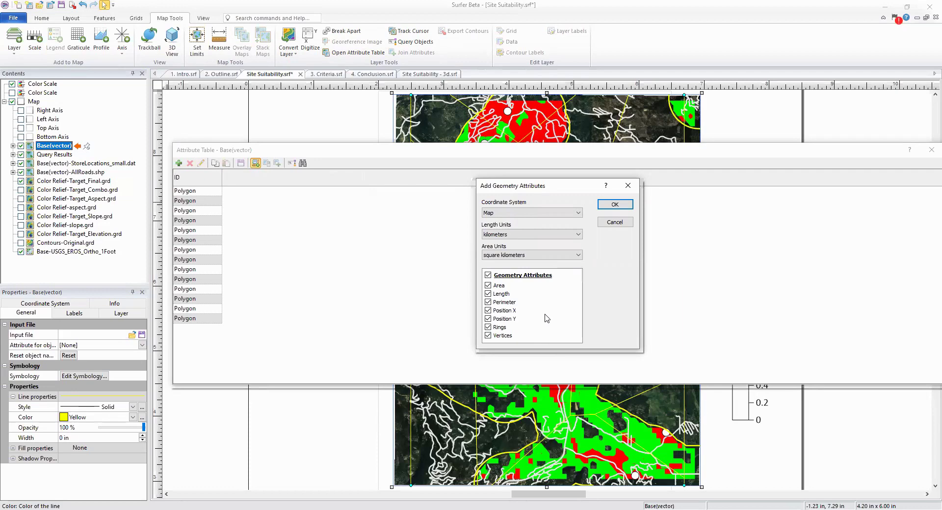
left_click(488, 293)
left_click(488, 301)
left_click(487, 310)
left_click(487, 318)
left_click(487, 327)
left_click(488, 336)
left_click(611, 206)
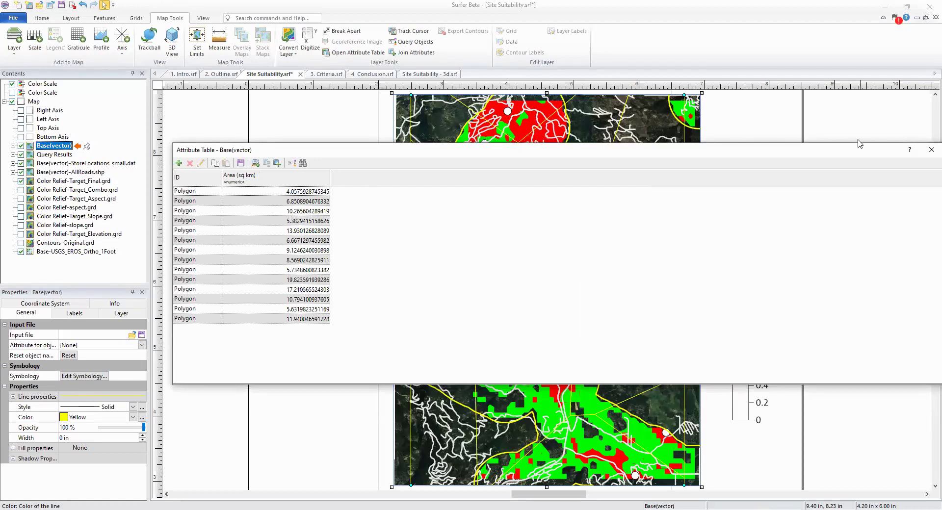
left_click(929, 150)
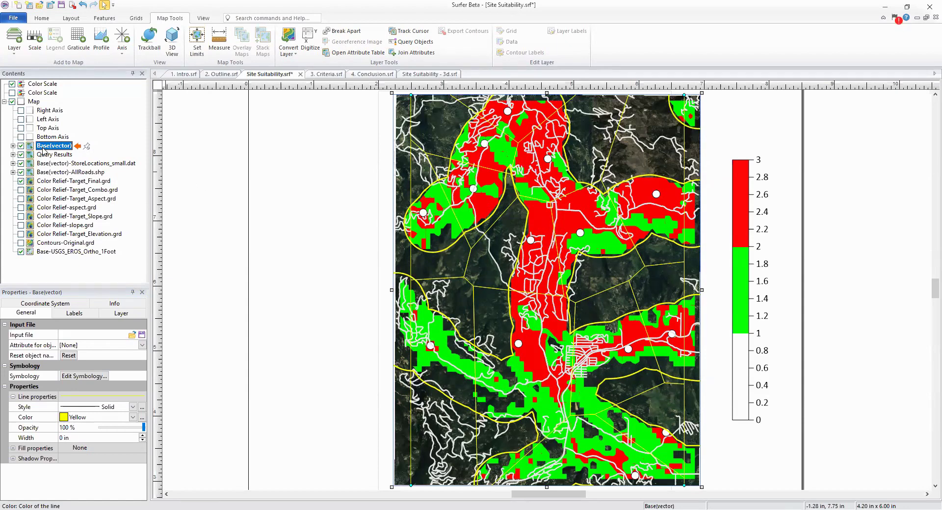
- Apply Classed Colors symbology based on the Area (sq km) field to the Thiessen polygon layer
left_click(80, 378)
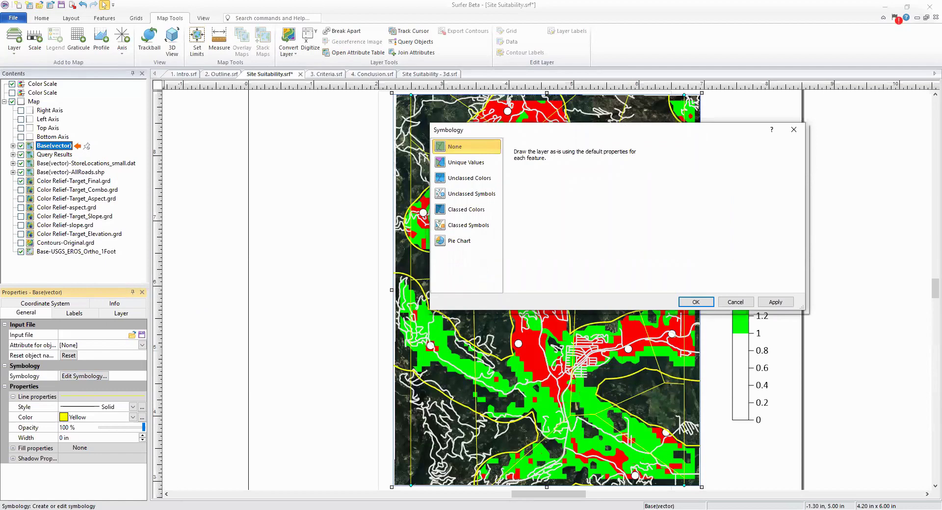
left_click(482, 213)
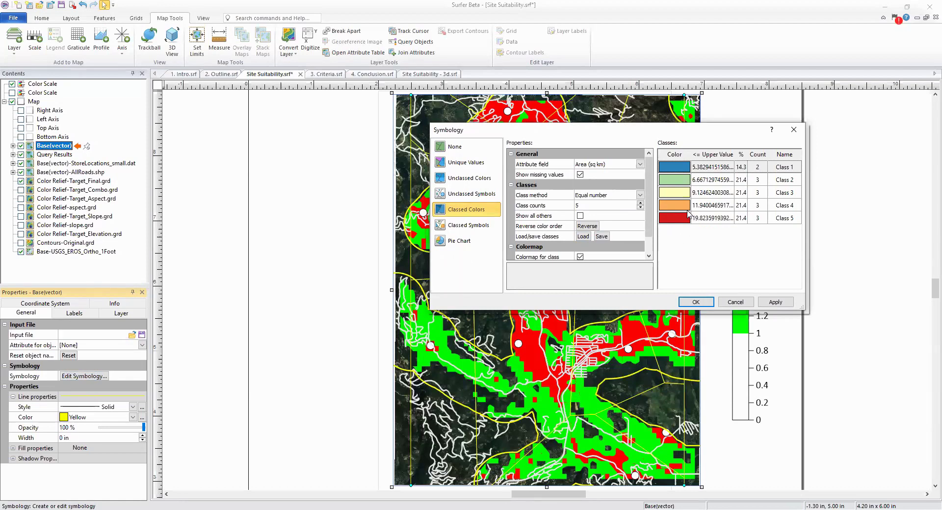
left_click(775, 301)
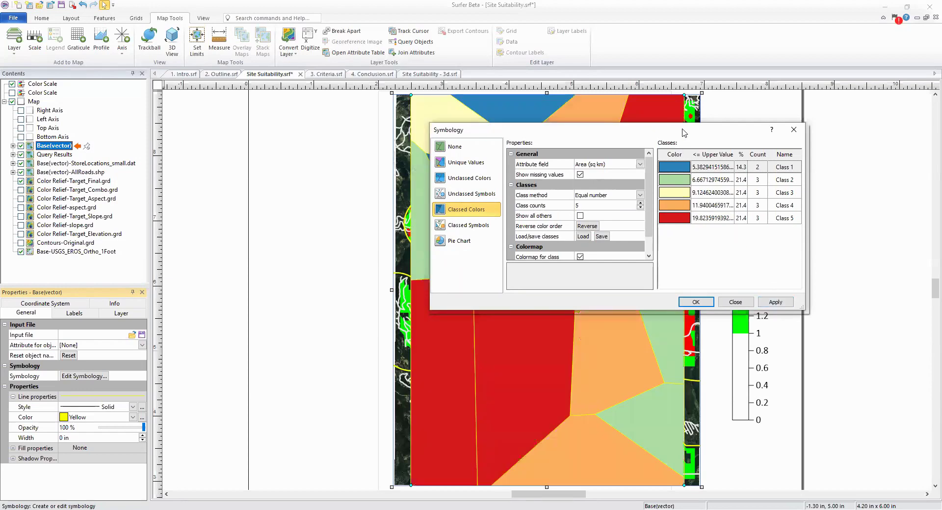
left_click_drag(684, 133, 885, 158)
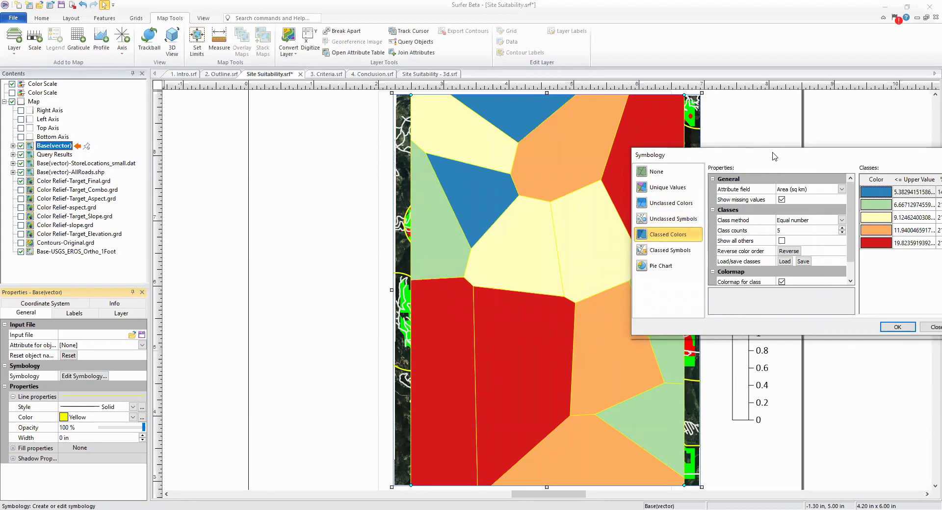
- Change the class colormap to Browns, reverse its color mapping and apply it to the polygons
left_click_drag(774, 156, 629, 151)
scroll(670, 216, "down", 2)
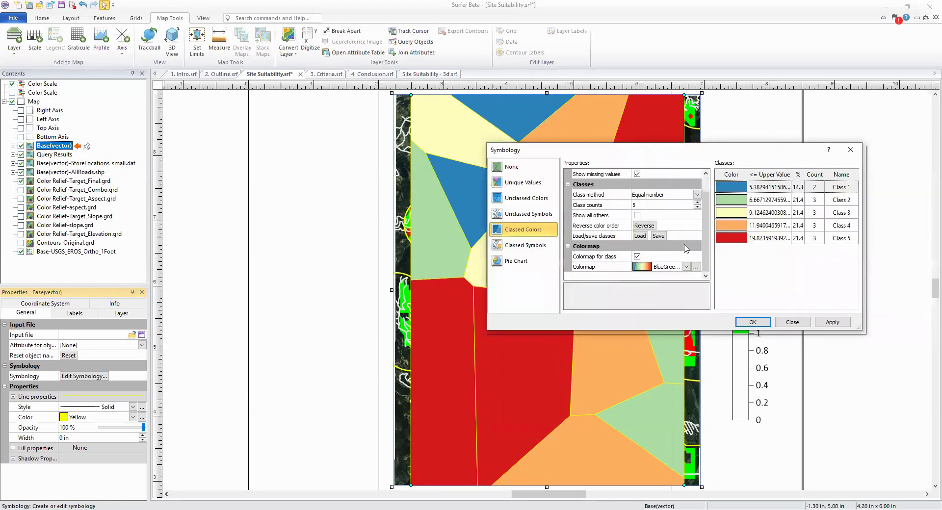
left_click(685, 267)
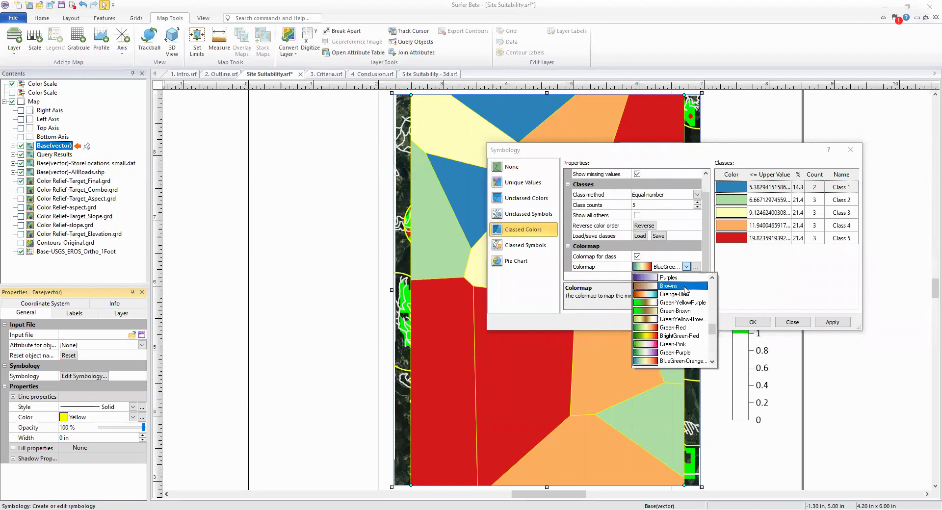
left_click(685, 286)
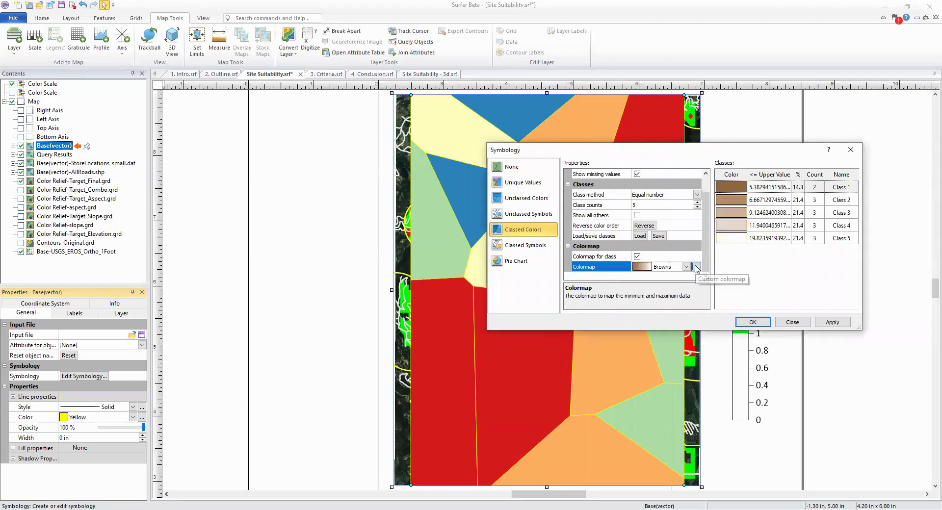
left_click(696, 267)
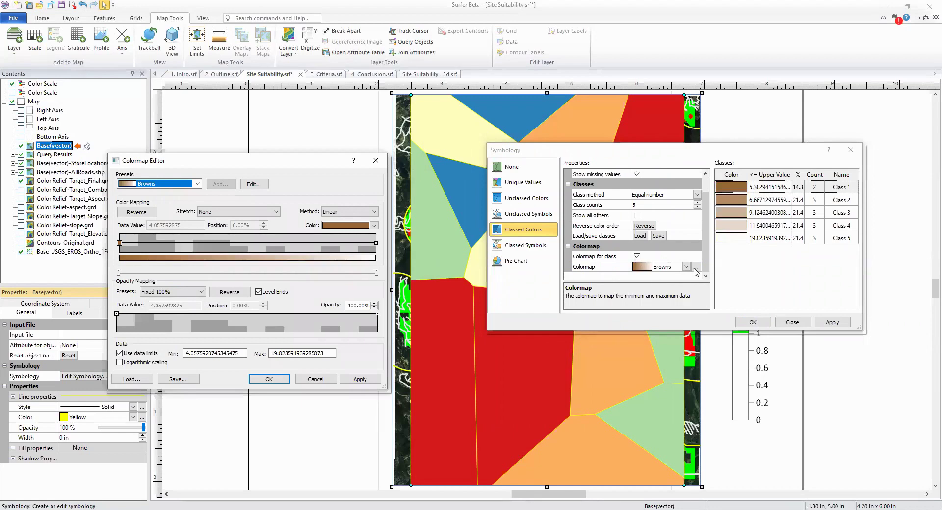
left_click(152, 216)
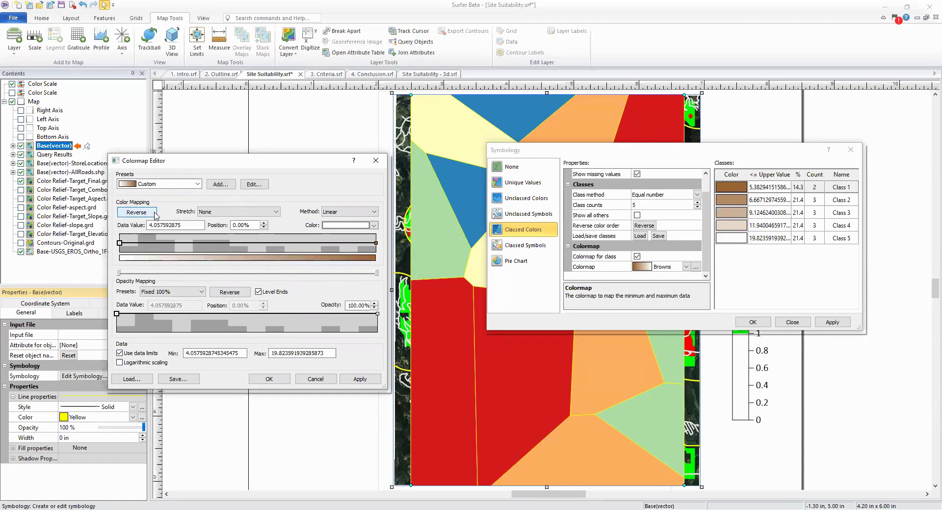
left_click(360, 380)
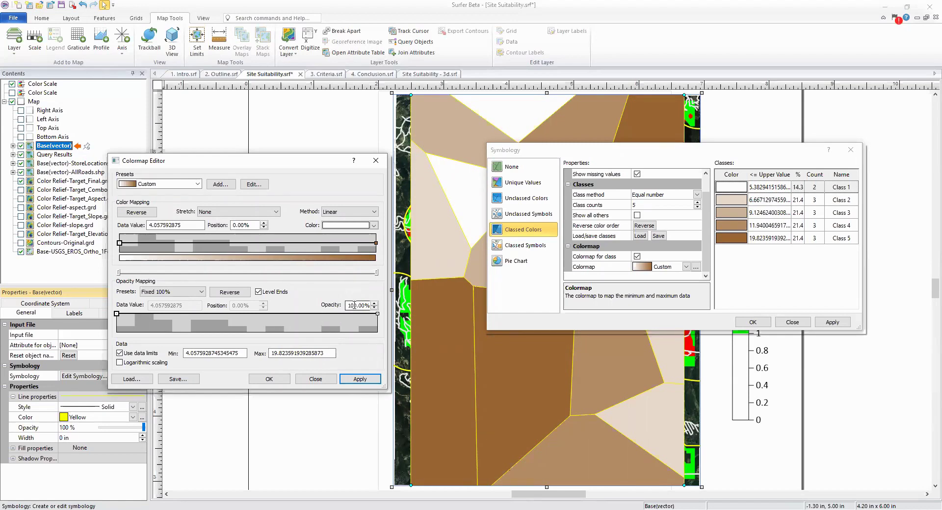
- Set the colormap opacity to 70% and accept the colormap and symbology settings
left_click_drag(355, 305, 331, 306)
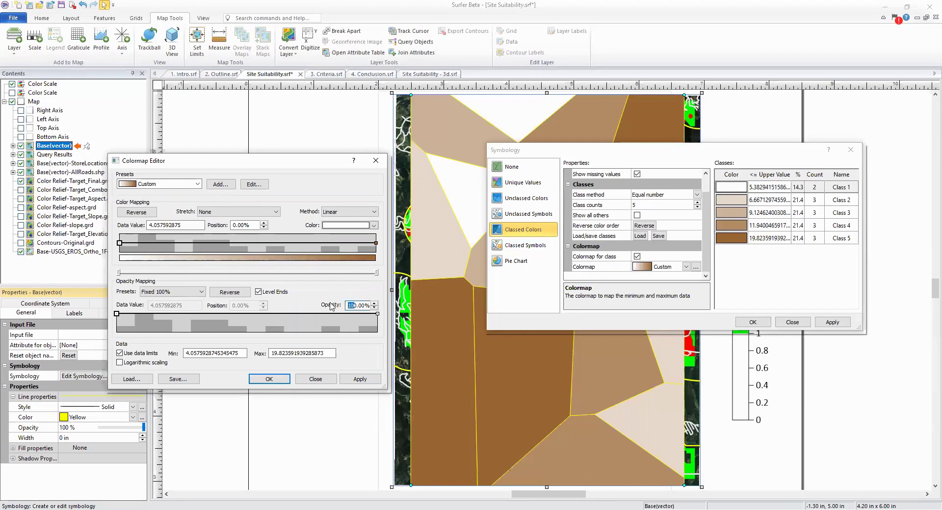
type("7")
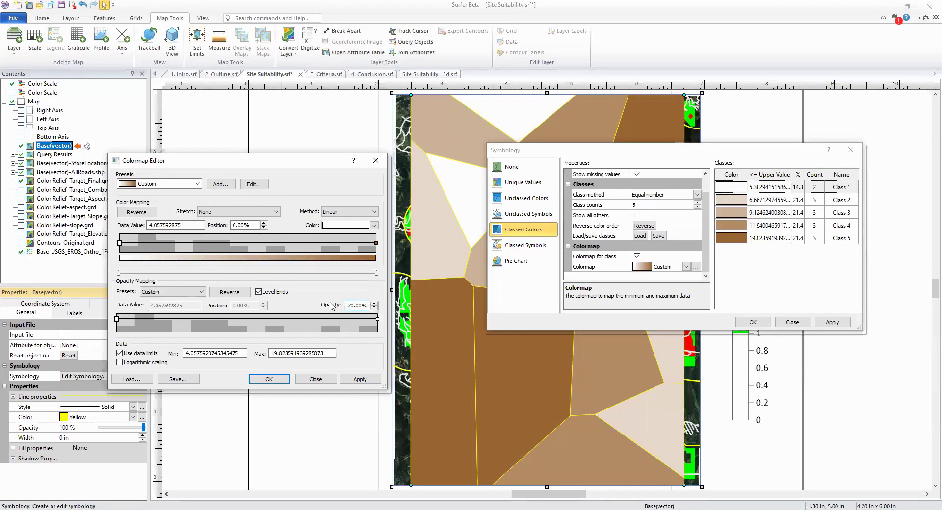
left_click(354, 380)
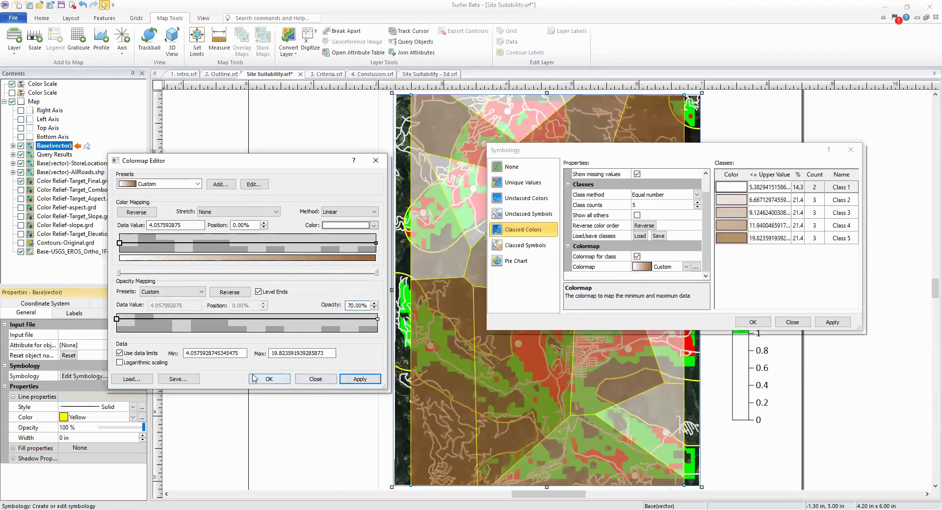
left_click(269, 379)
left_click(750, 322)
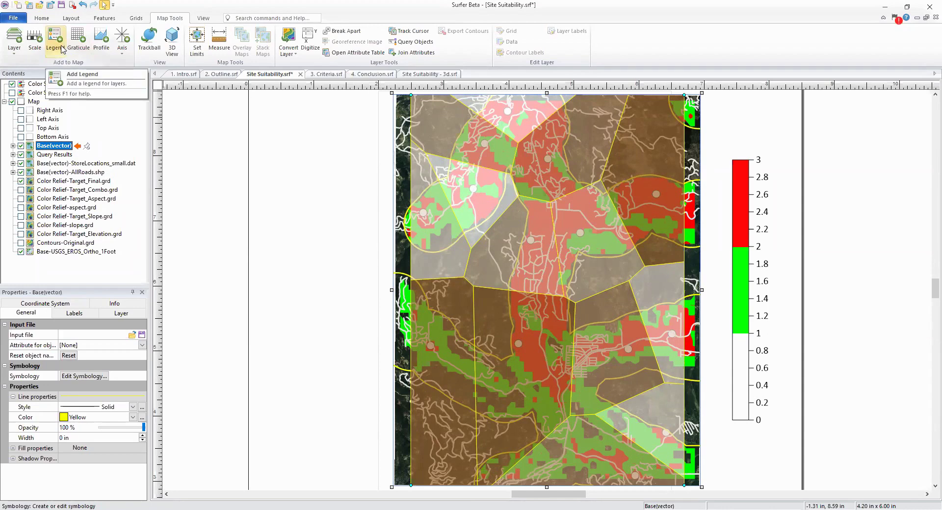
- Add a legend for the Thiessen polygon layer and place it beside the map, just below the color scale
left_click(63, 48)
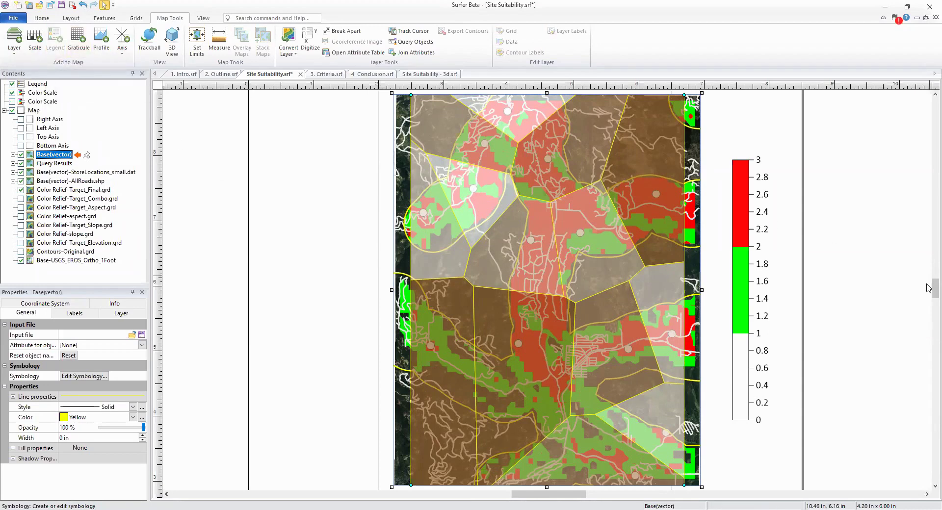
scroll(928, 291, "down", 3)
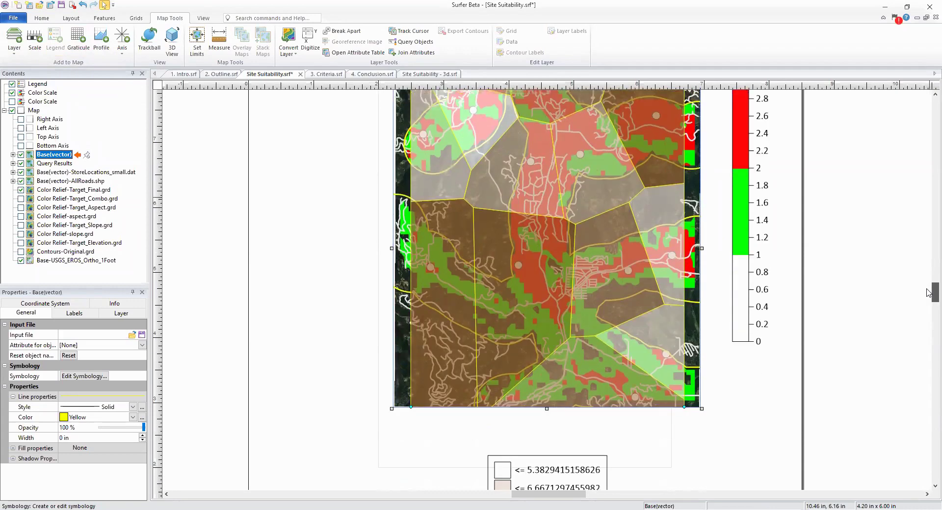
left_click(597, 464)
left_click_drag(596, 463, 782, 344)
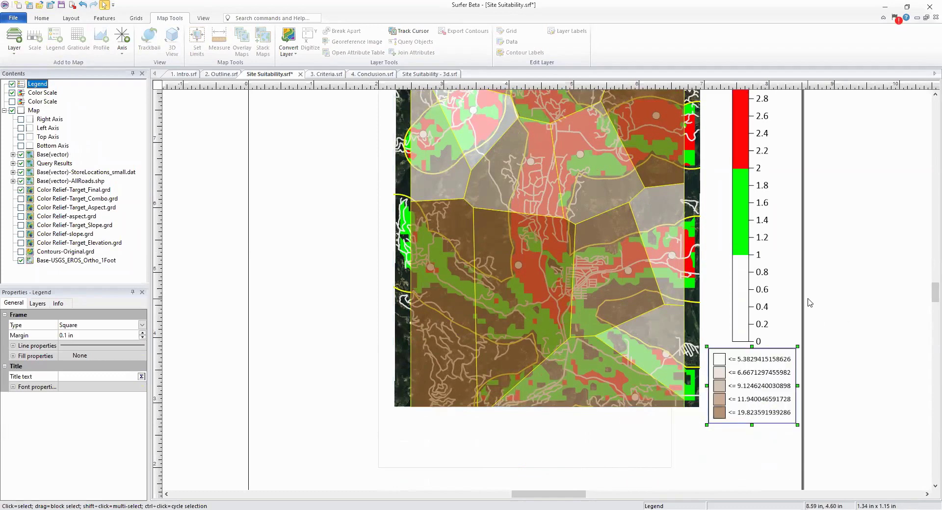
- Move the color scale and the Thiessen polygon legend up beside the map, keeping the legend just below the scale
scroll(836, 301, "down", 1)
left_click_drag(935, 294, 936, 288)
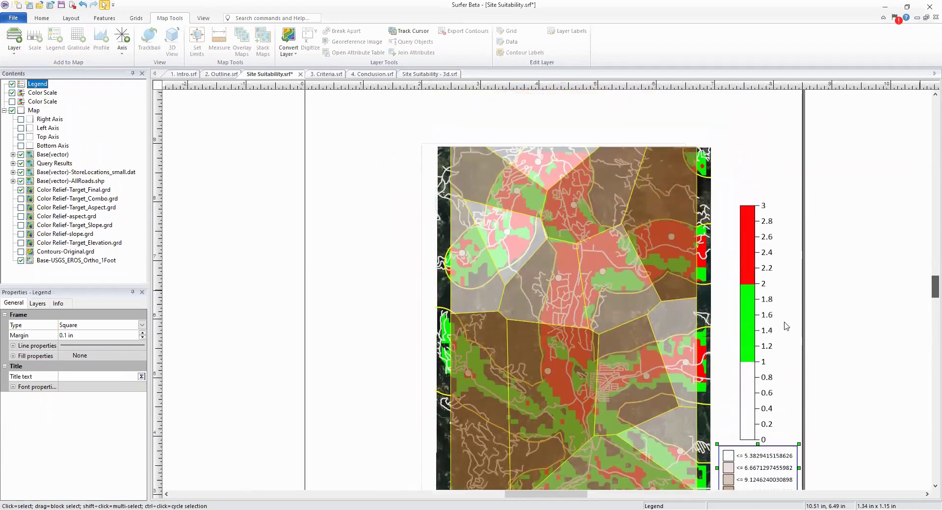
left_click(746, 331)
left_click_drag(749, 278, 746, 237)
left_click(768, 454)
left_click_drag(777, 454, 774, 420)
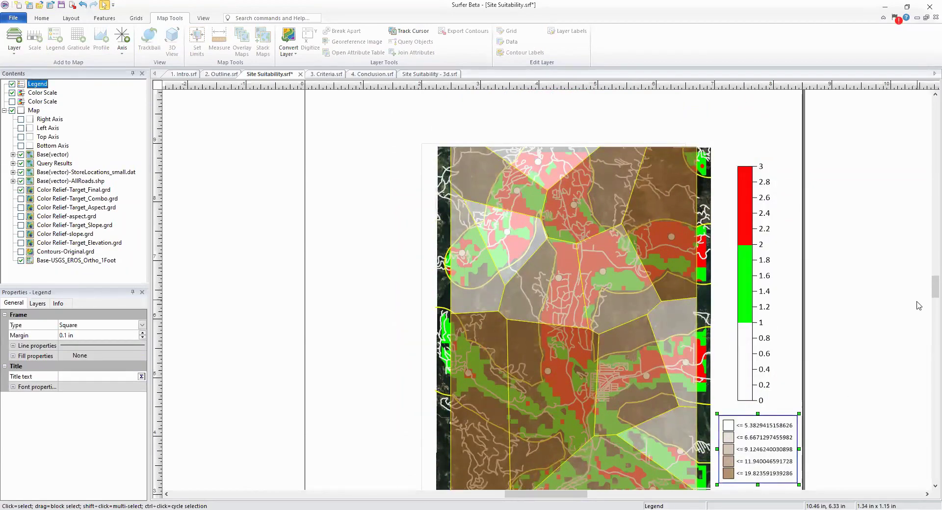
scroll(929, 289, "down", 2)
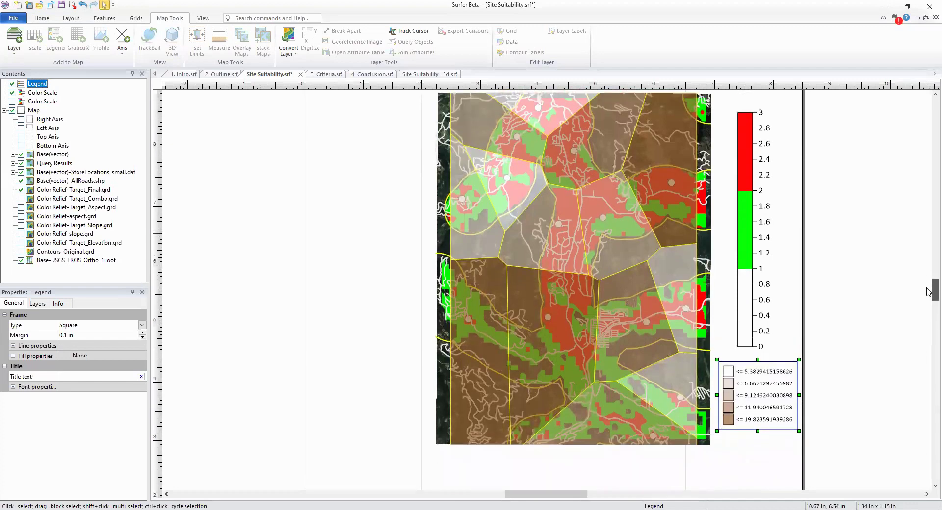
scroll(928, 291, "up", 1)
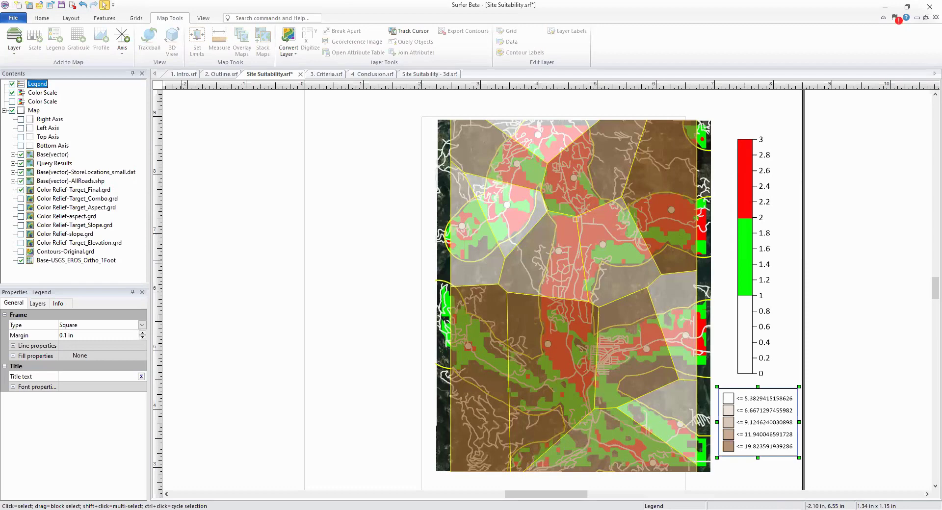
- Switch to the Site Suitability - 3d.srf document and open its whole map in a 3D view
left_click(365, 74)
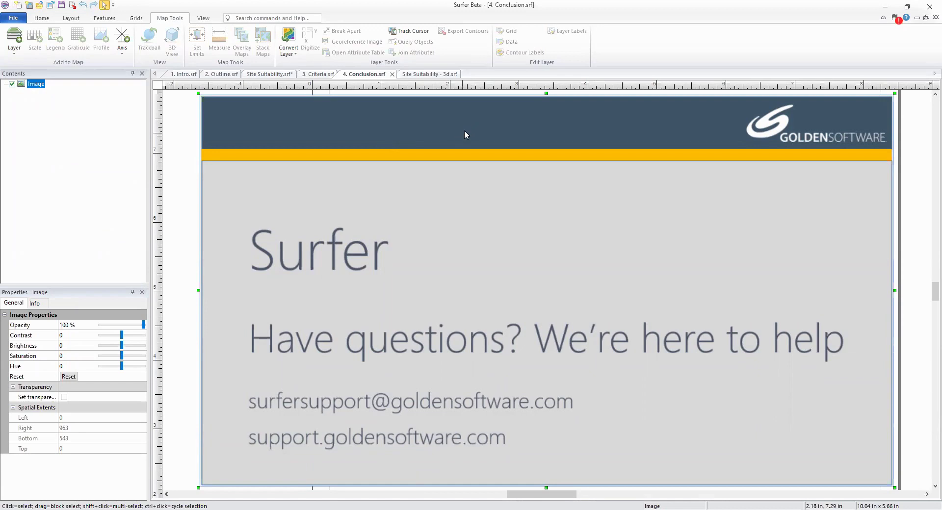
left_click(435, 75)
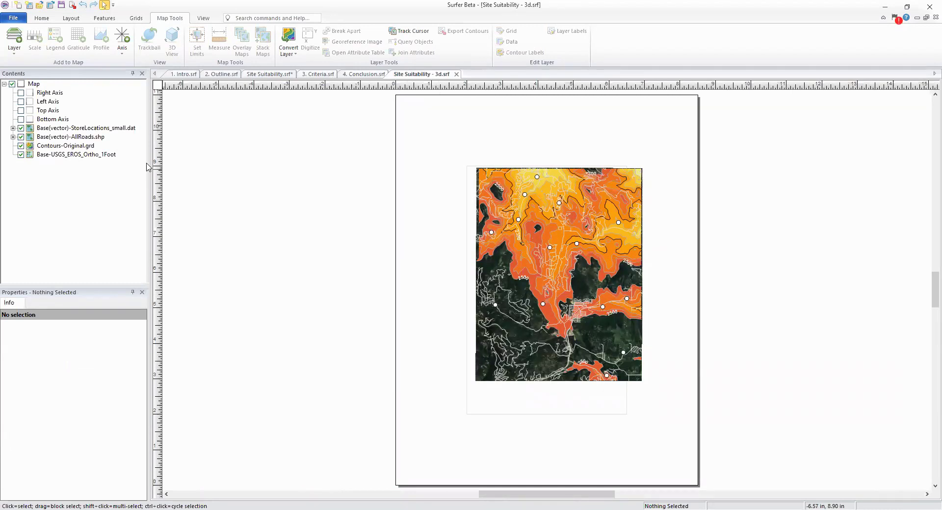
left_click(27, 83)
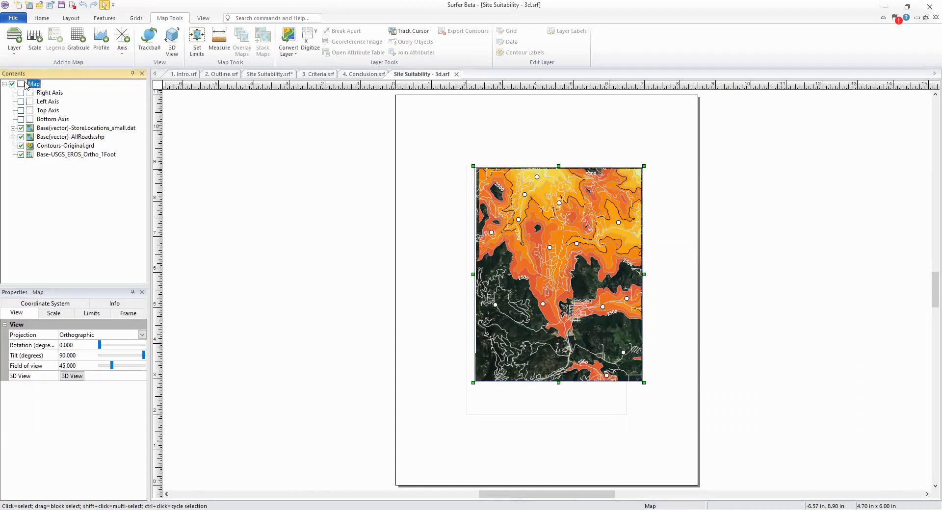
left_click(72, 376)
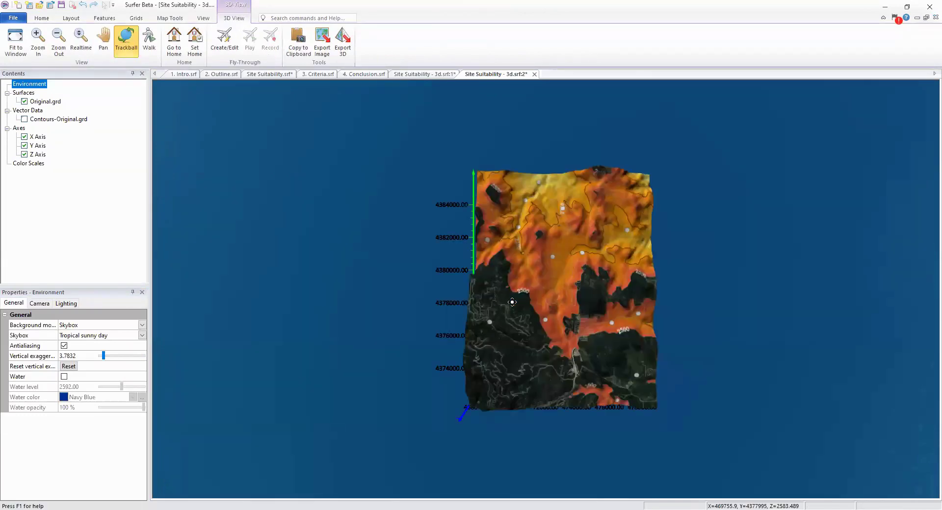
- Add a contour fill color scale for the Contours-Original.grd layer to the 3D view
left_click_drag(510, 301, 581, 348)
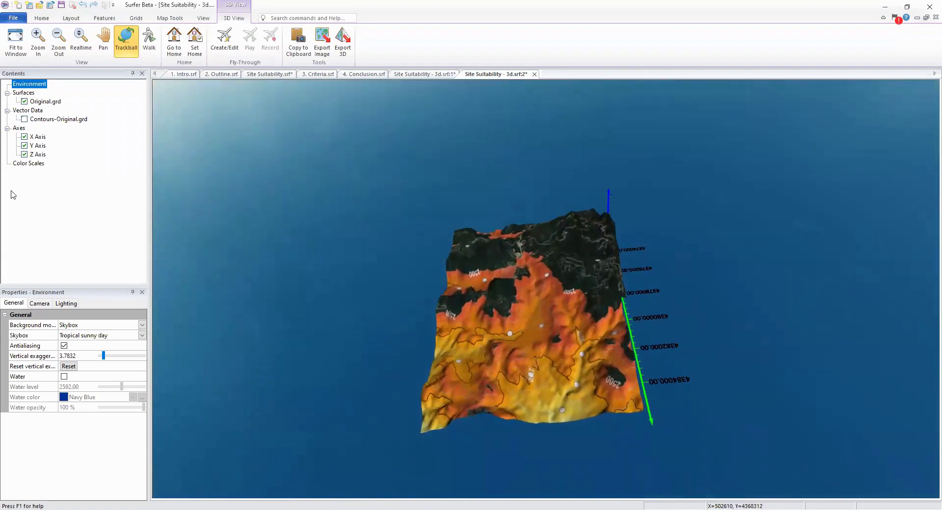
left_click(26, 164)
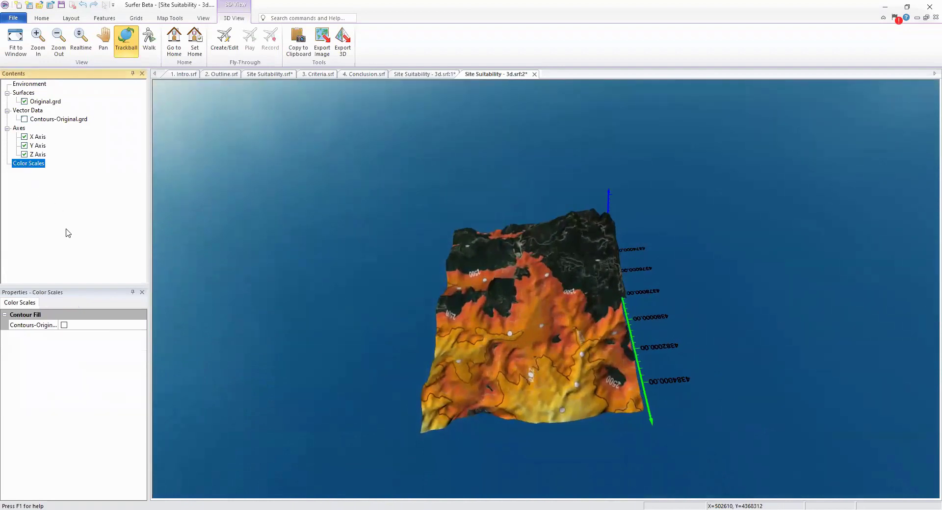
left_click(64, 326)
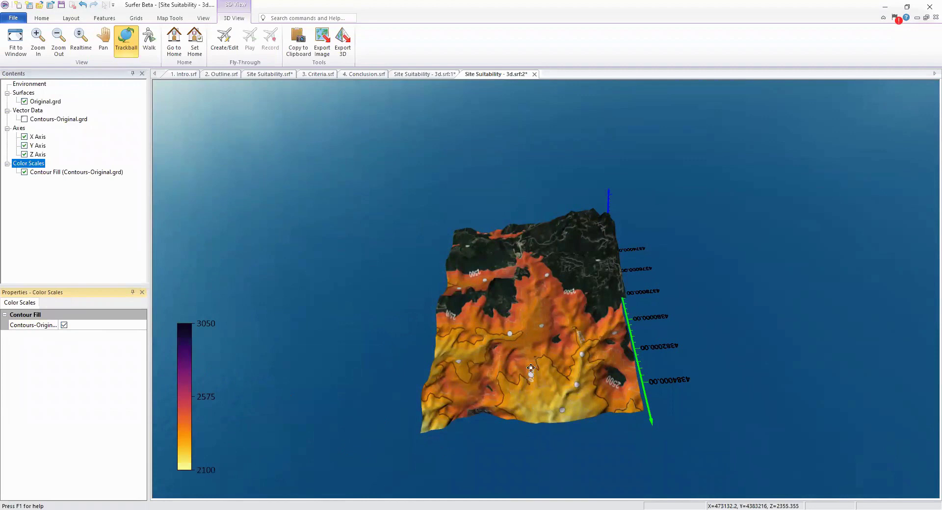
- Set the 3D environment's light position to 112 degrees horizontal and 108 degrees vertical
left_click(41, 84)
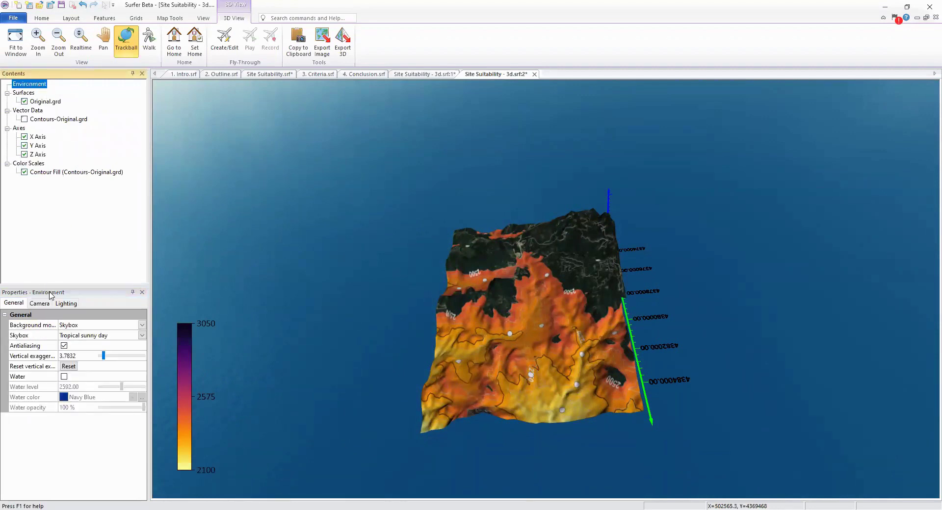
left_click(66, 303)
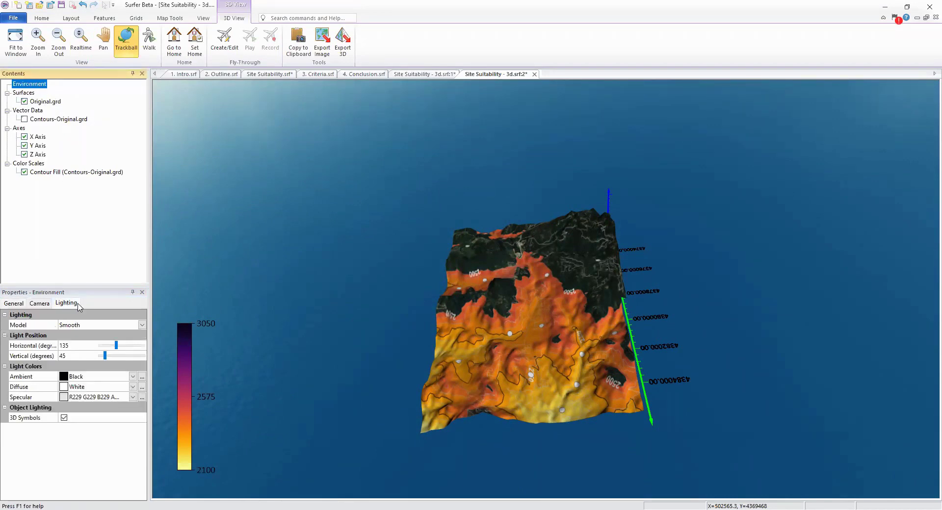
mouse_move(117, 347)
left_mouse_down()
mouse_move(135, 349)
mouse_move(113, 347)
mouse_move(116, 362)
left_mouse_up()
left_click(114, 358)
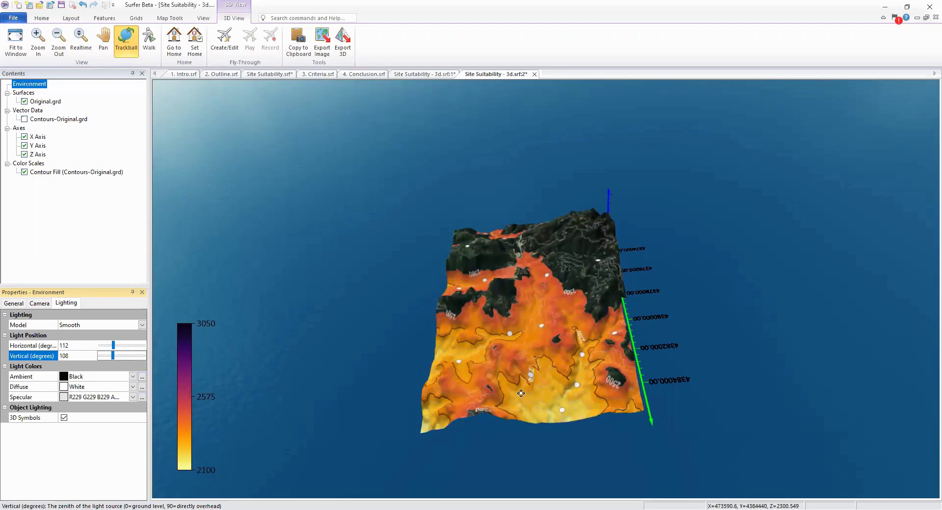
- Inspect the relit 3D surface from other angles and return to the 4. Conclusion.srf document
left_click_drag(517, 392, 492, 310)
left_click_drag(562, 299, 564, 365)
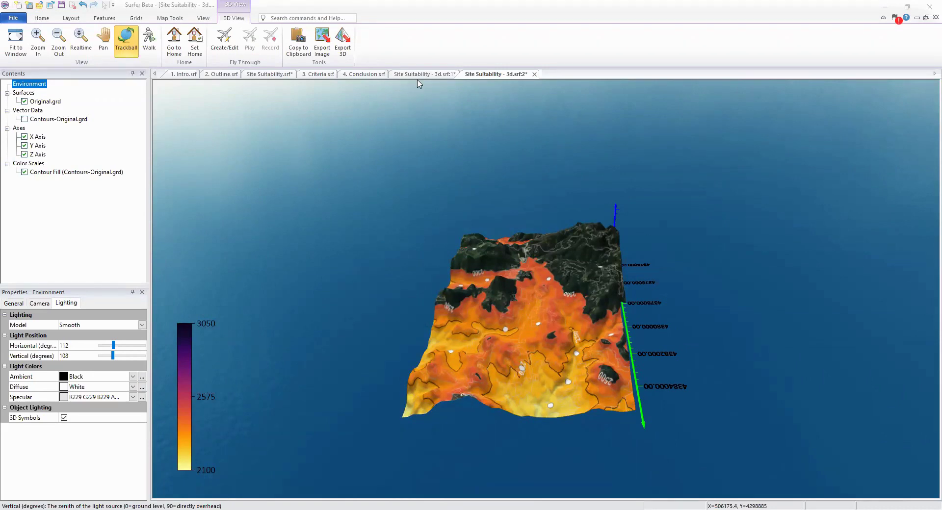
left_click(367, 74)
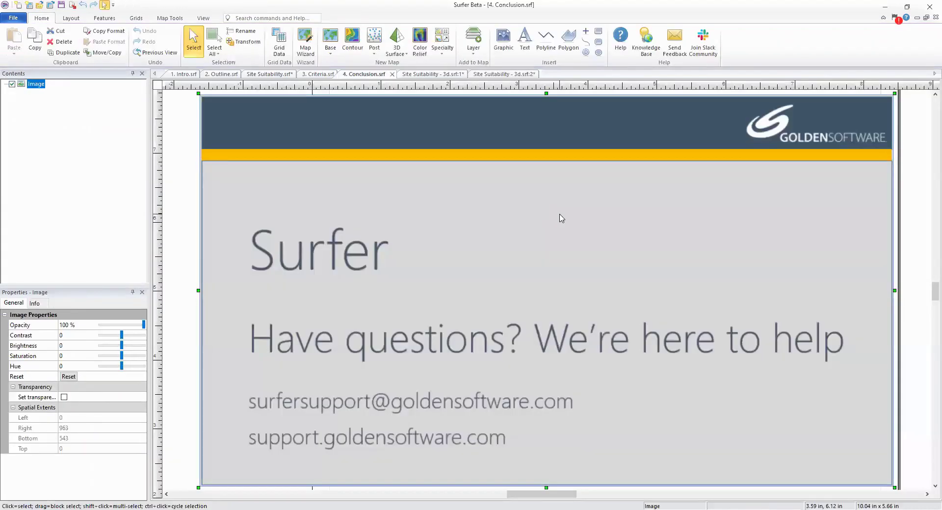